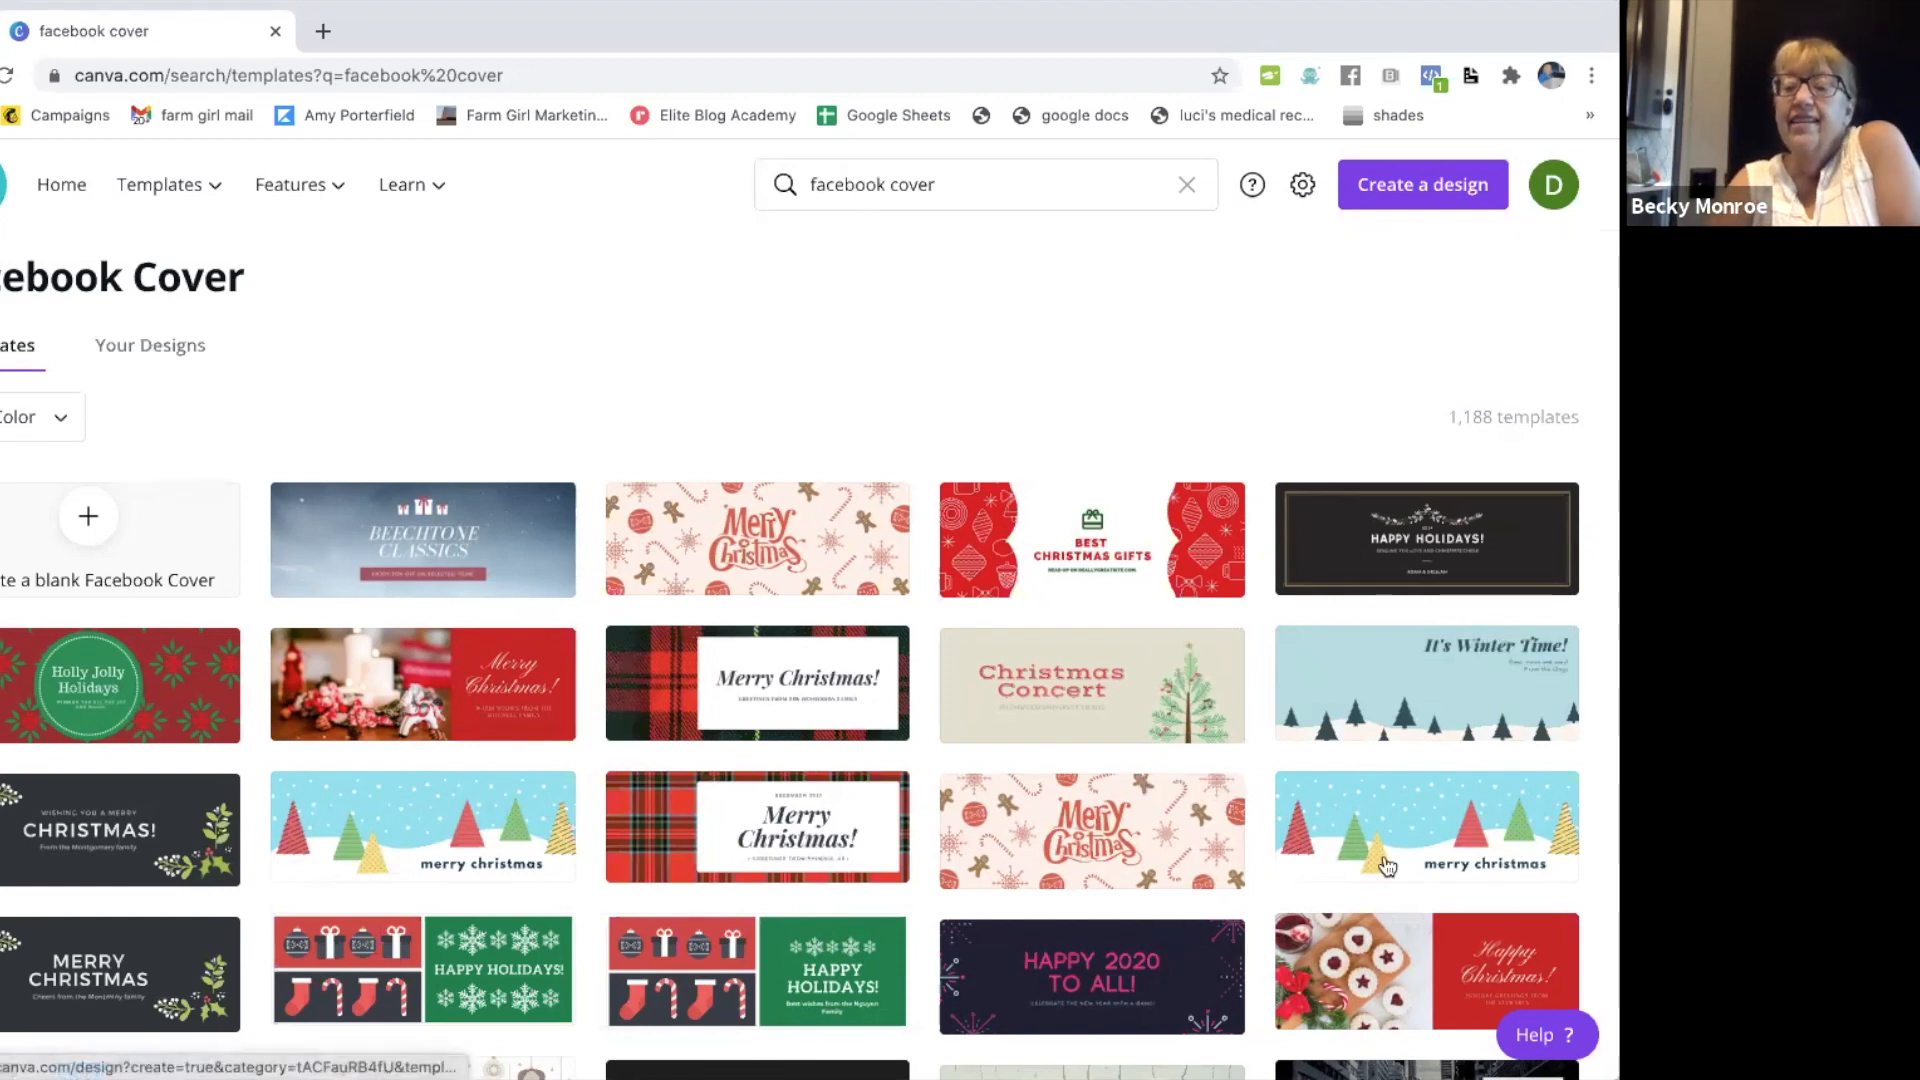
Step: Open the "merry christmas" patterned trees Facebook cover template and change its background to the studio 54 palette's purple
mouse_move(1398, 802)
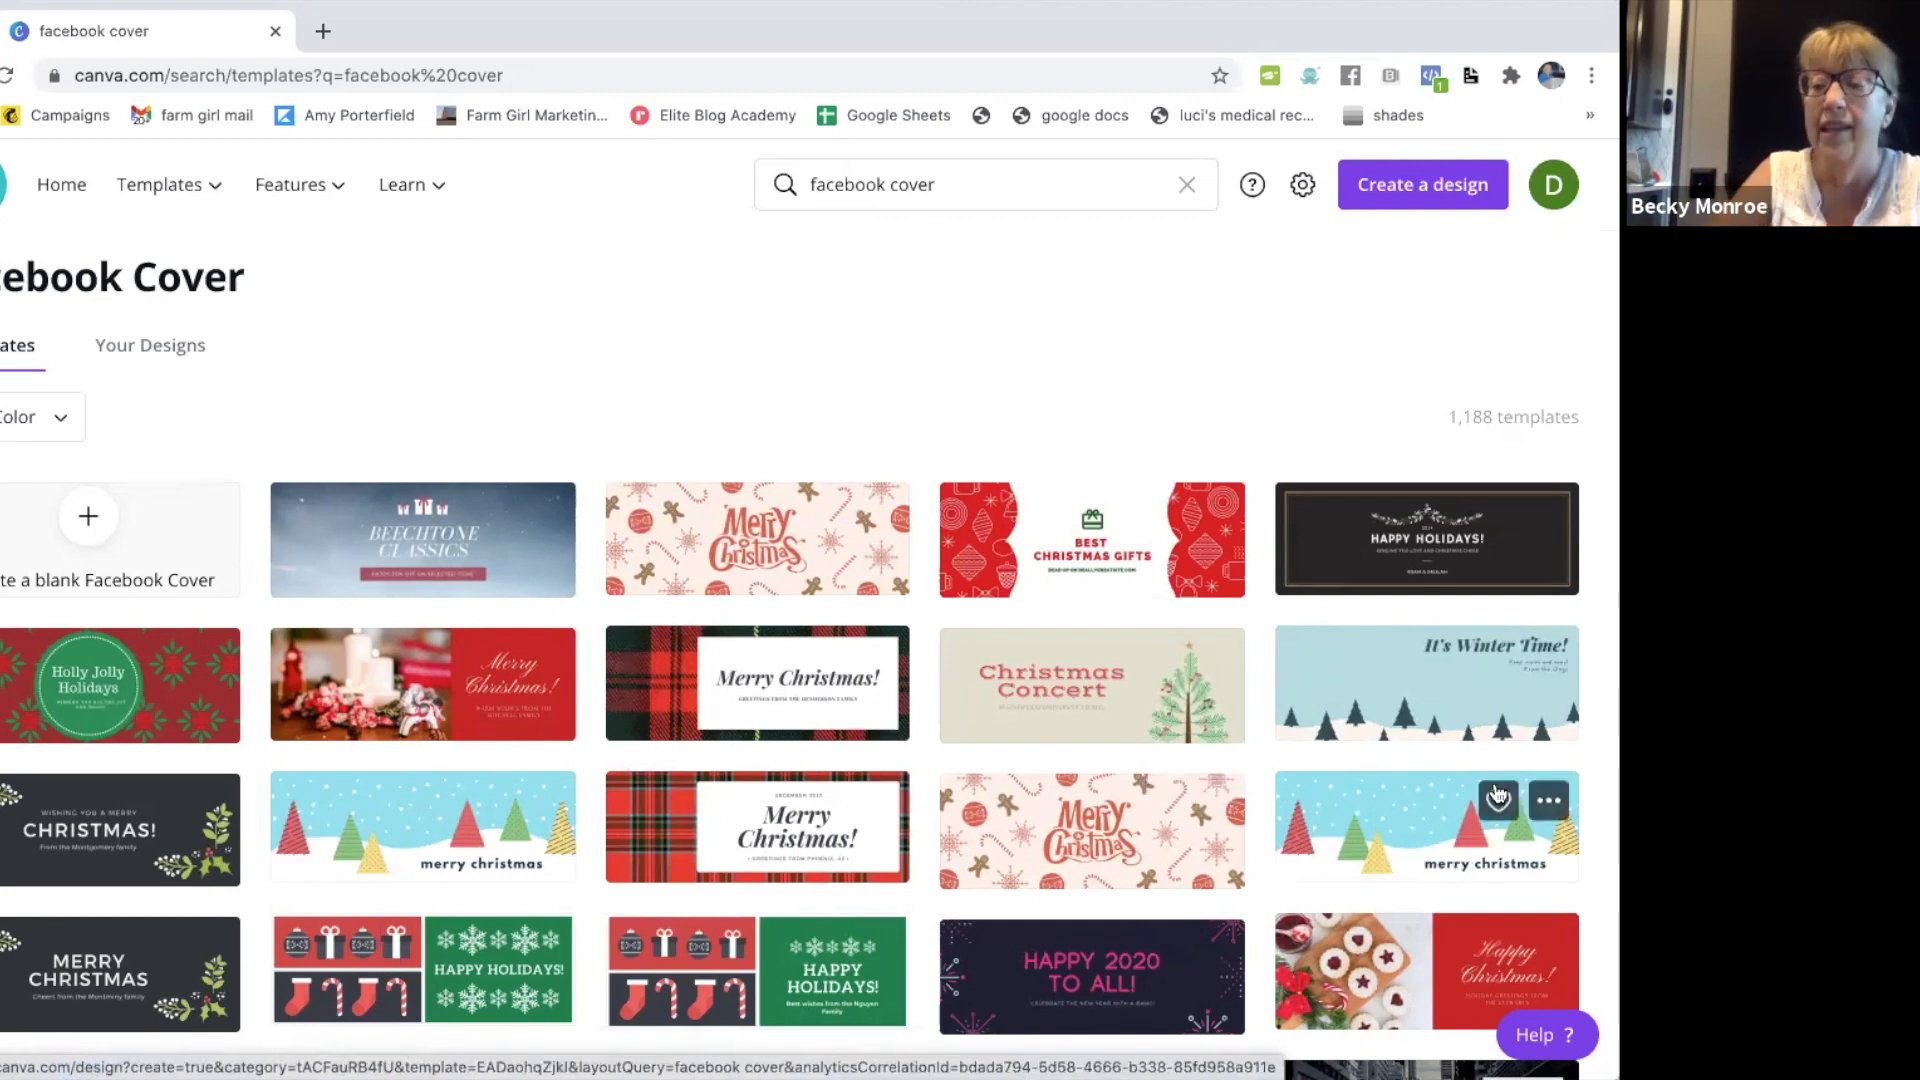
left_click(1407, 808)
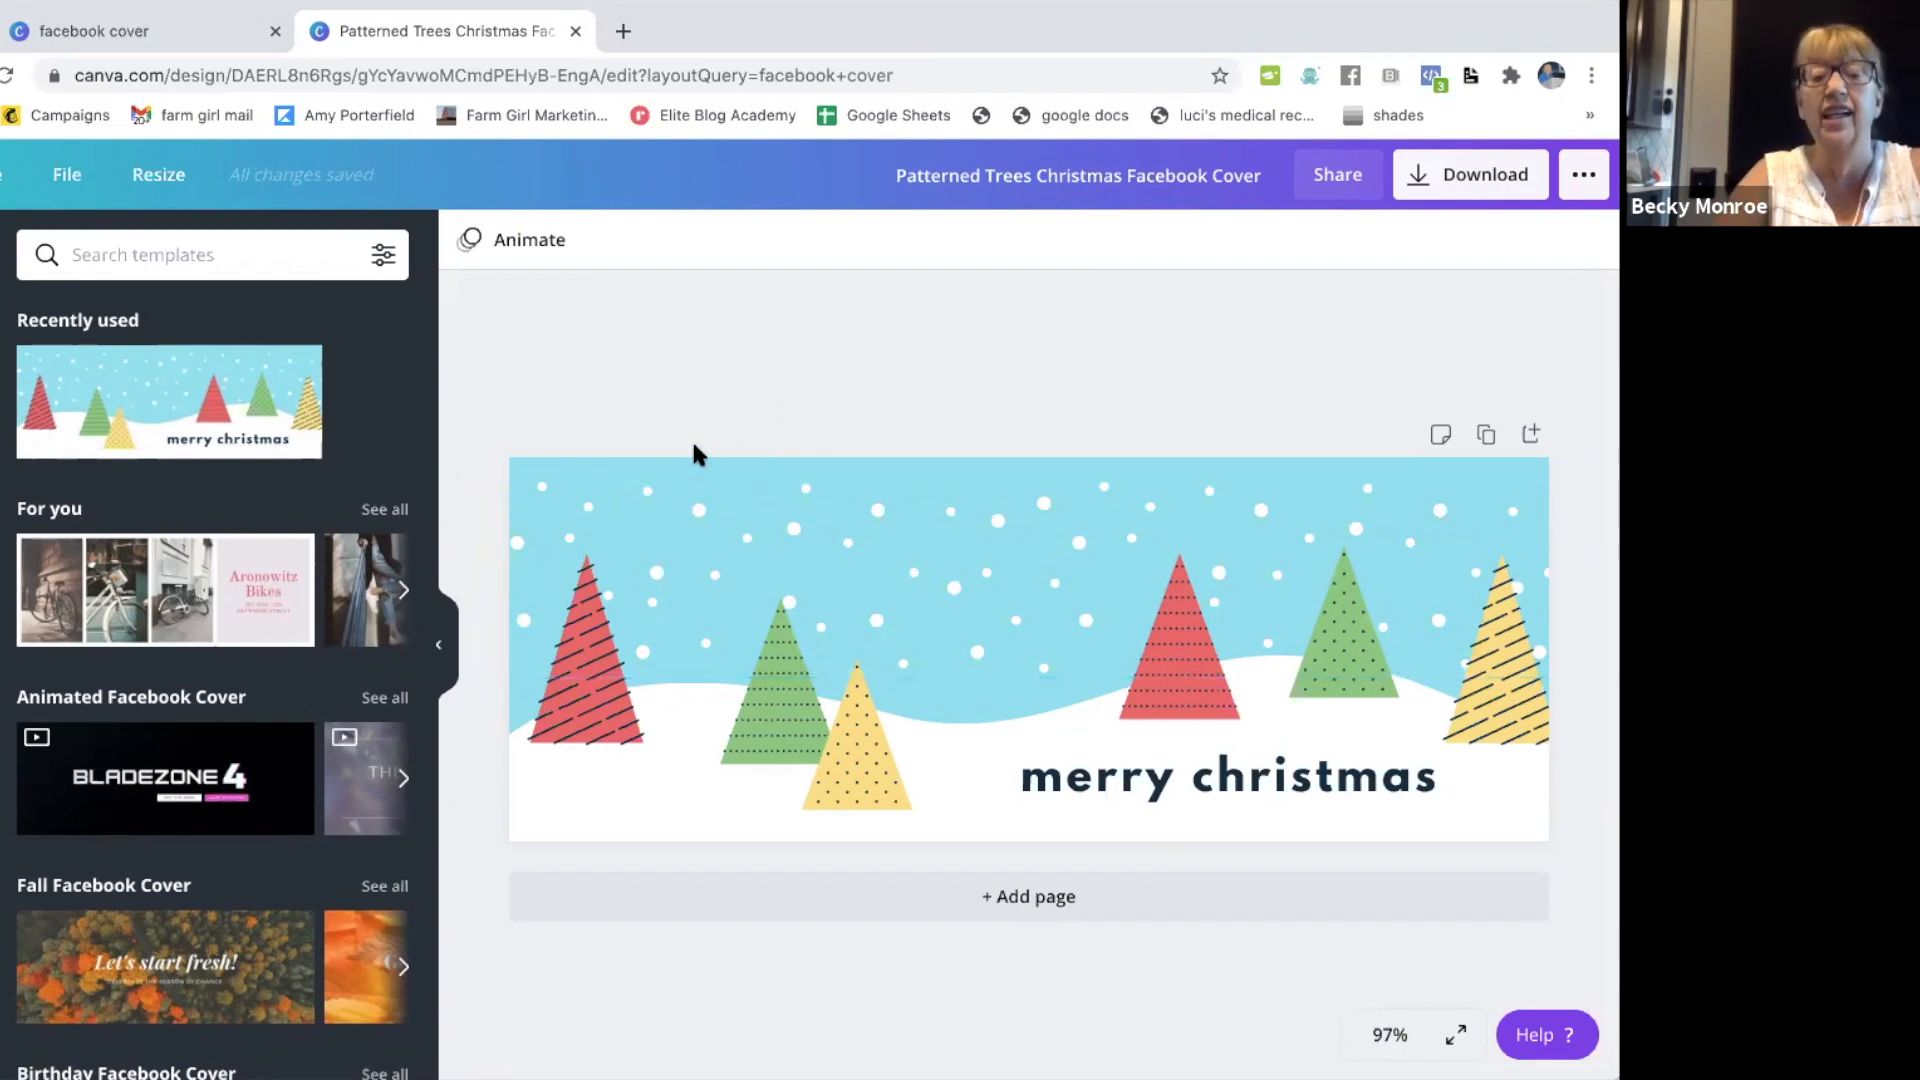
left_click(701, 466)
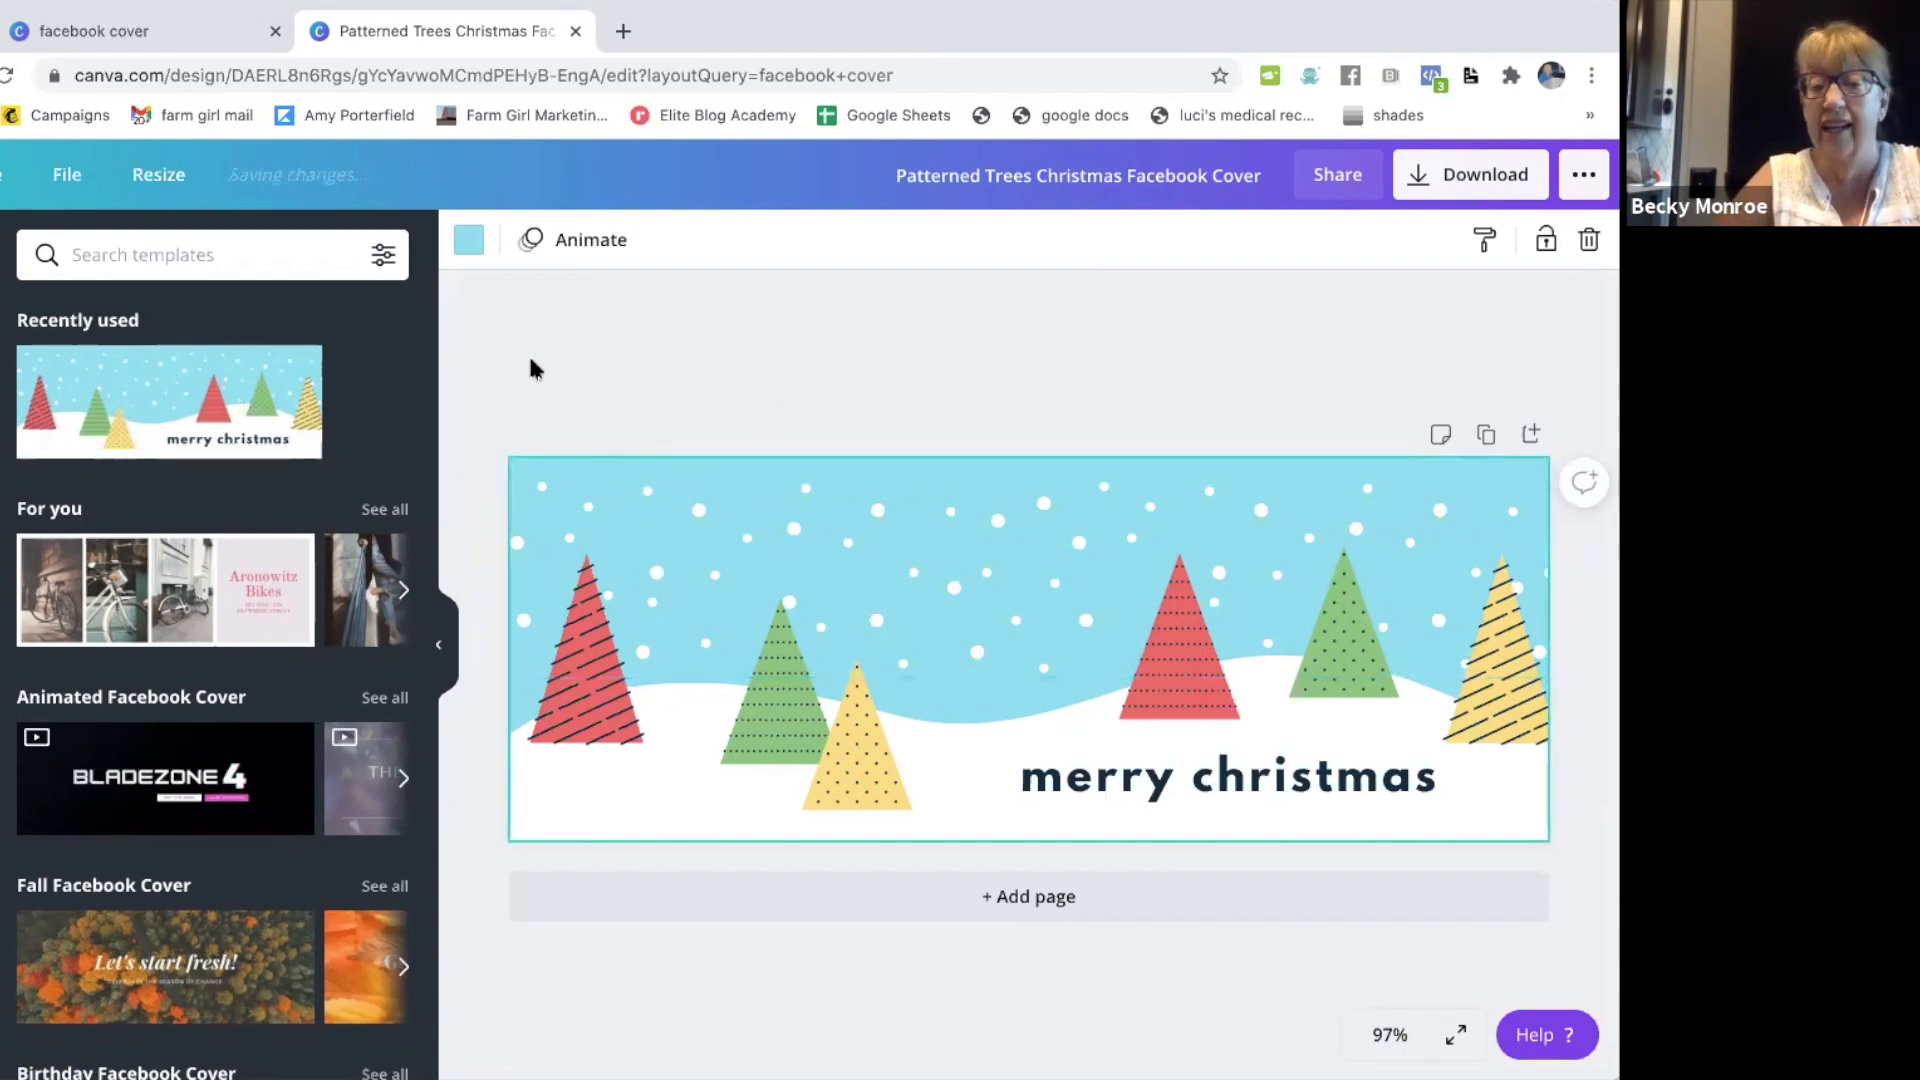
left_click(469, 240)
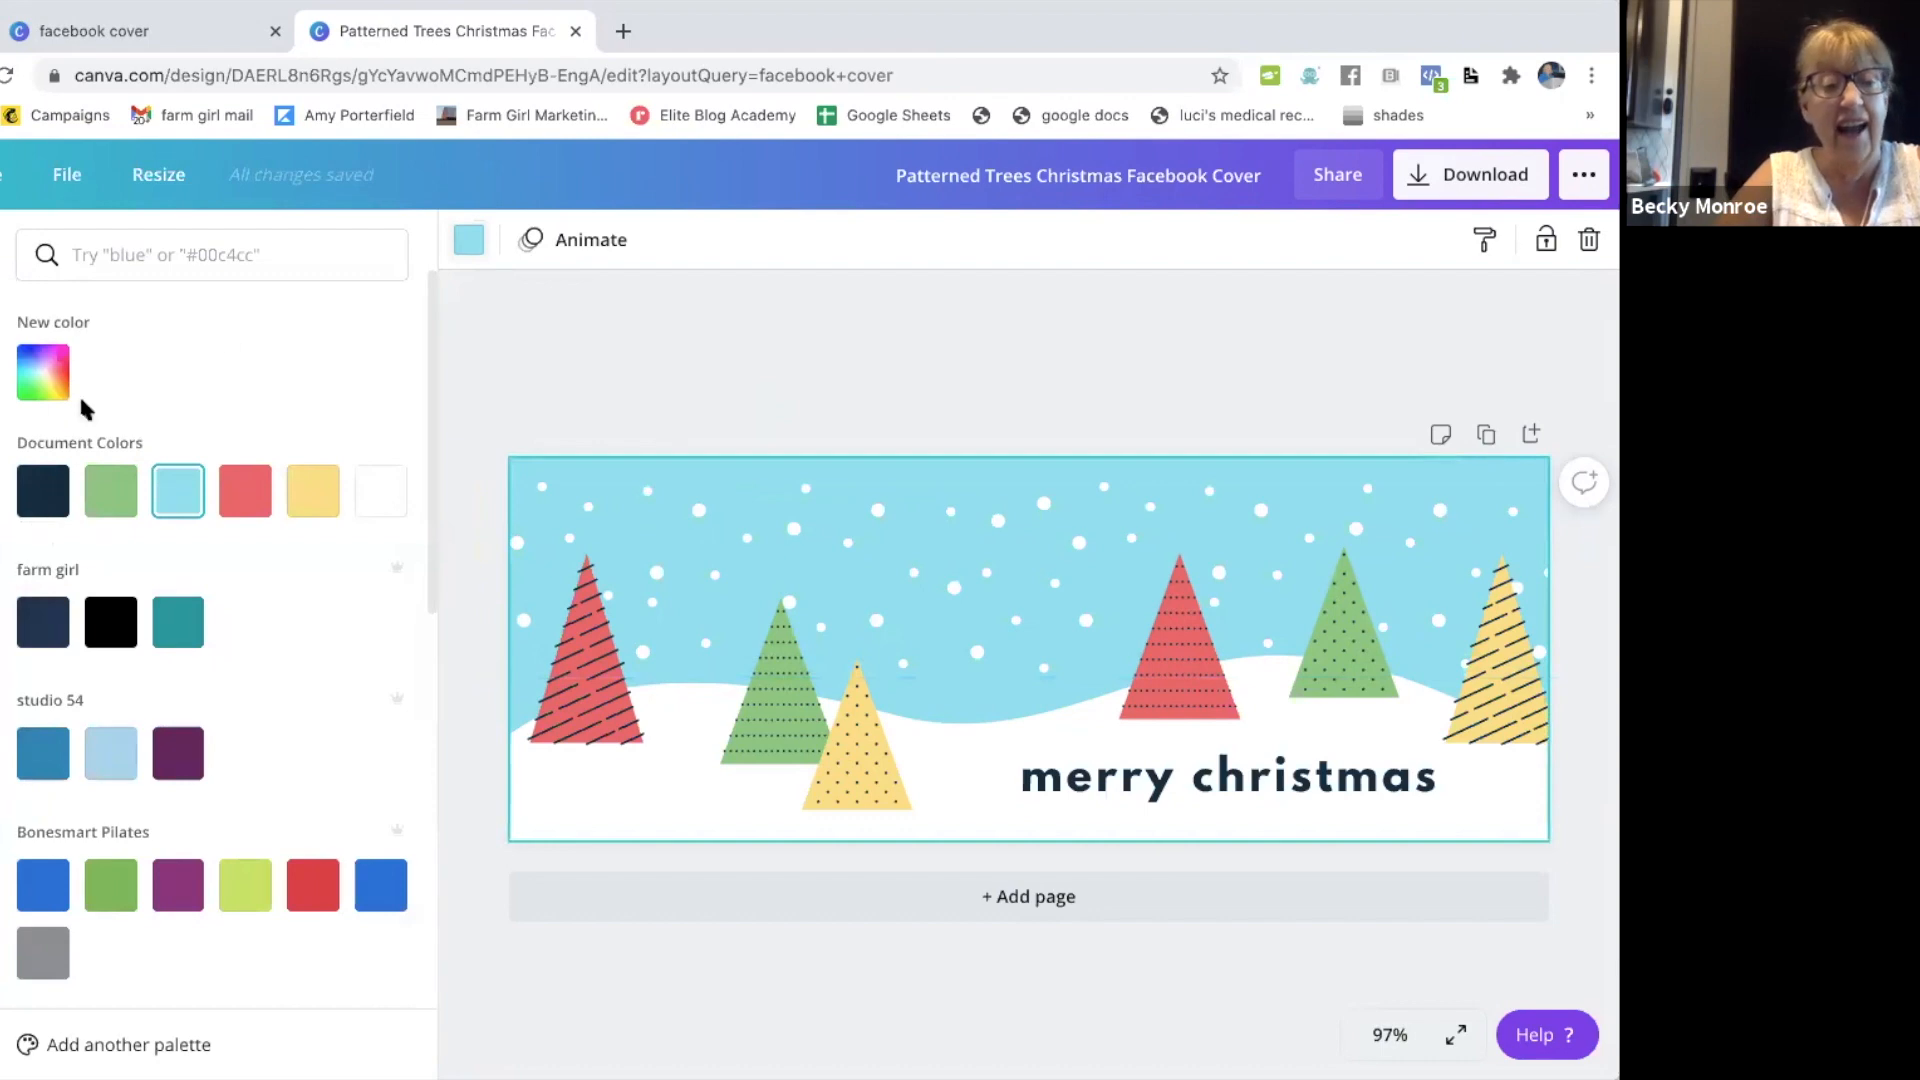
scroll(116, 830, "down", 3)
scroll(116, 842, "up", 3)
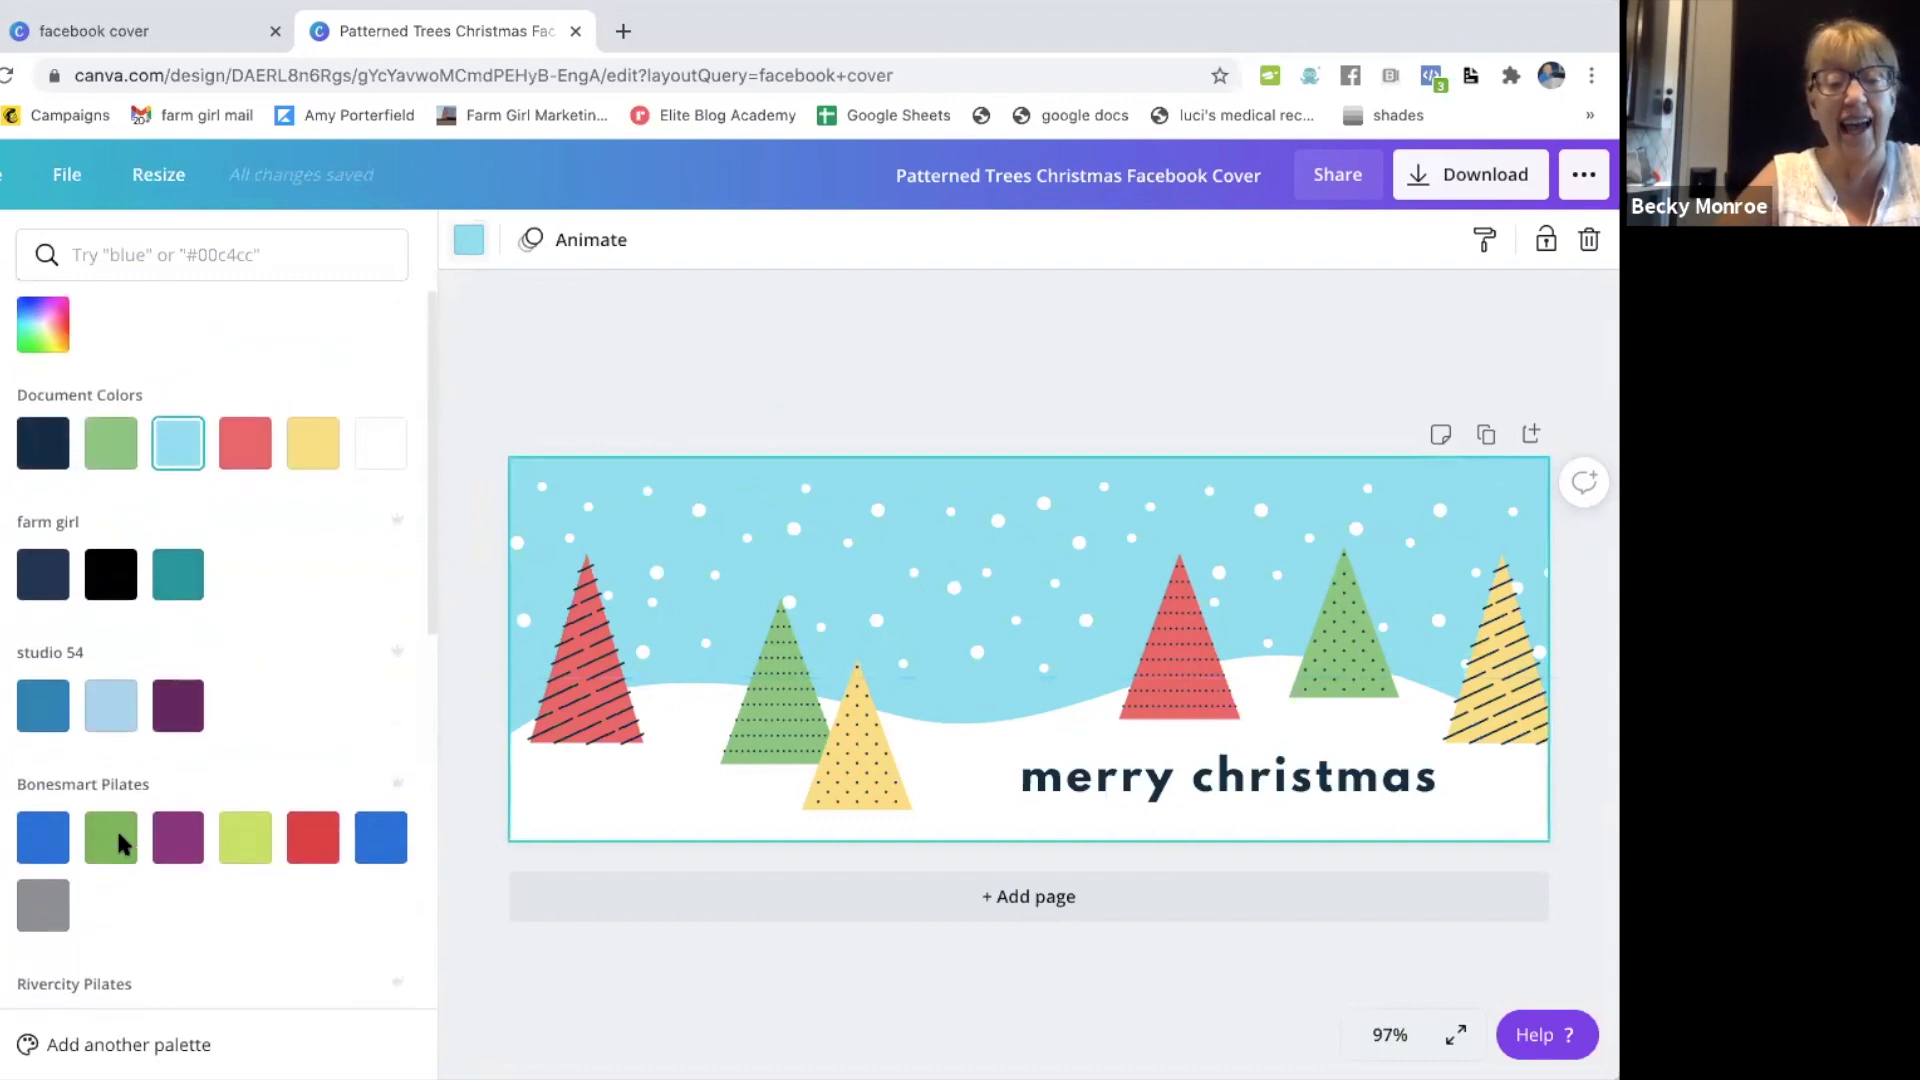
scroll(116, 842, "down", 2)
left_click(180, 587)
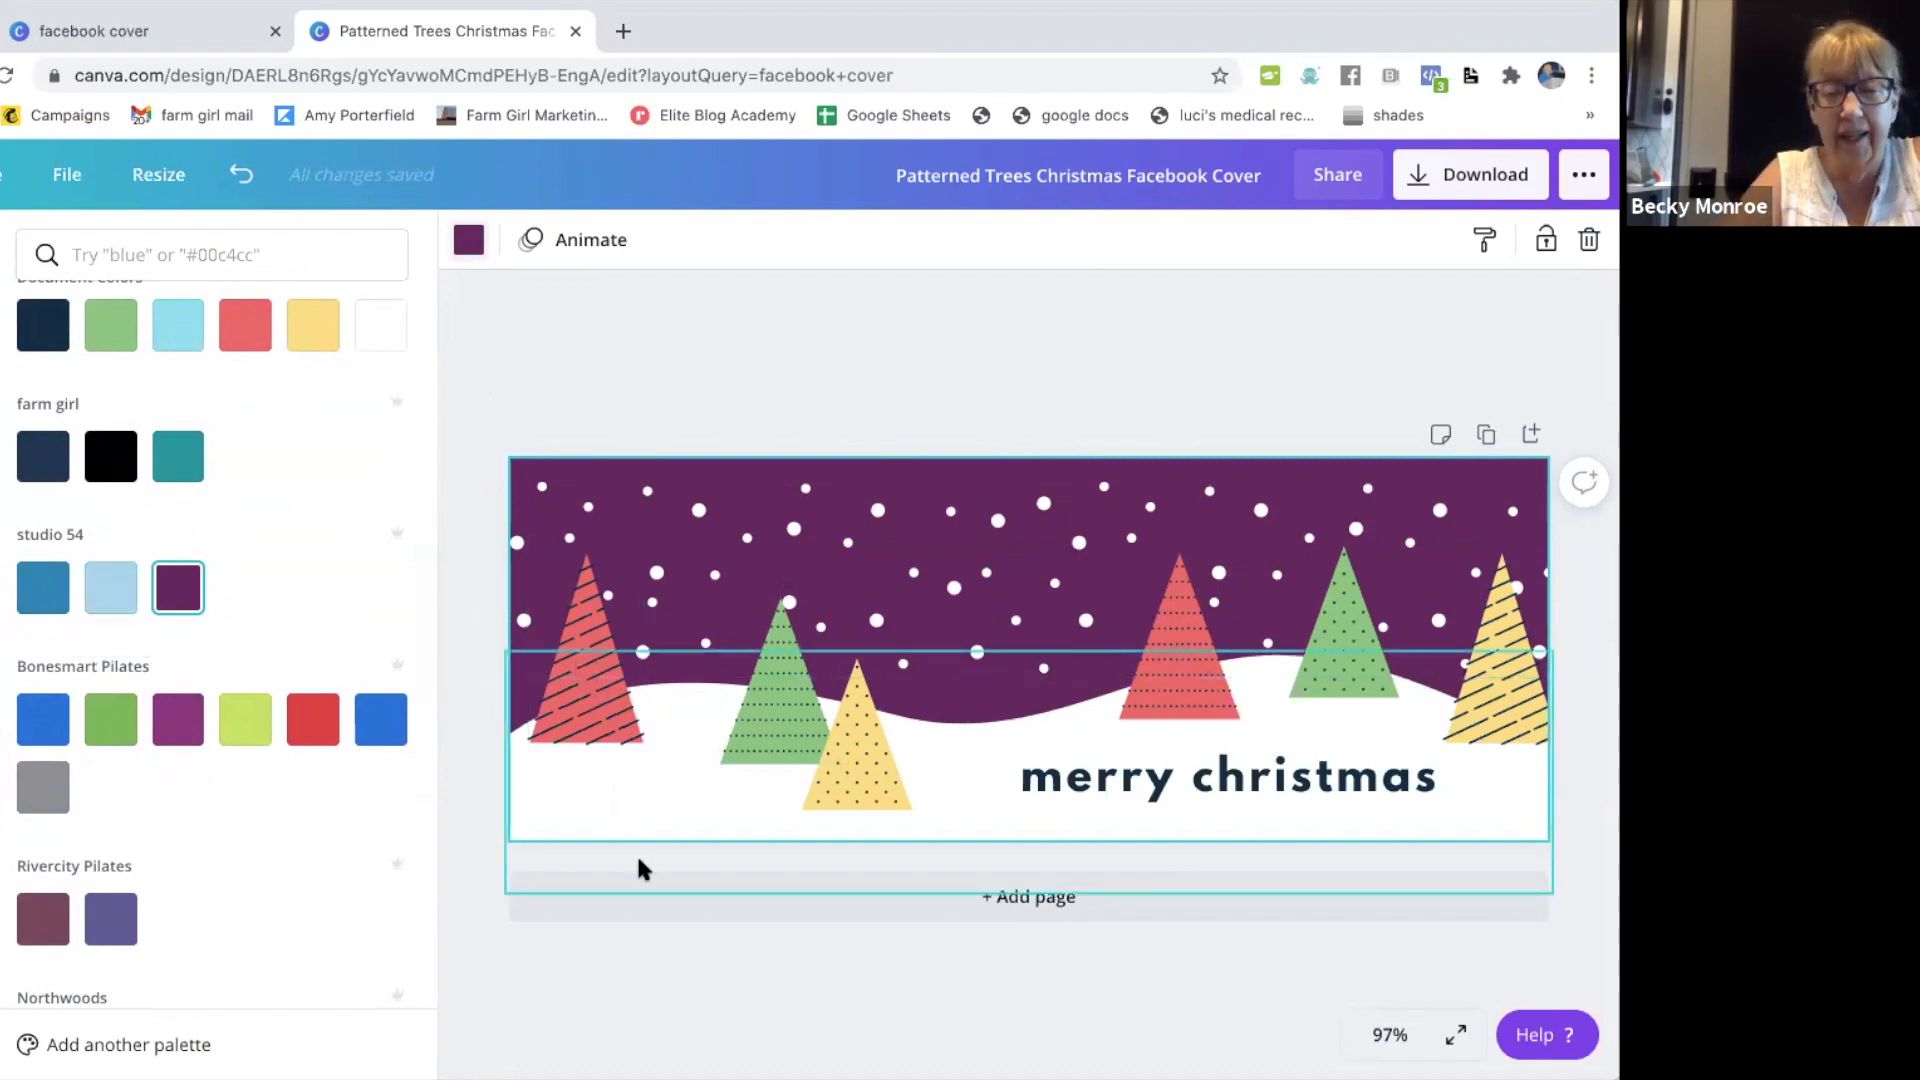
Step: Recolor the leftmost red tree with the studio 54 palette, using light blue for the body and medium blue for the stripes
left_click(586, 705)
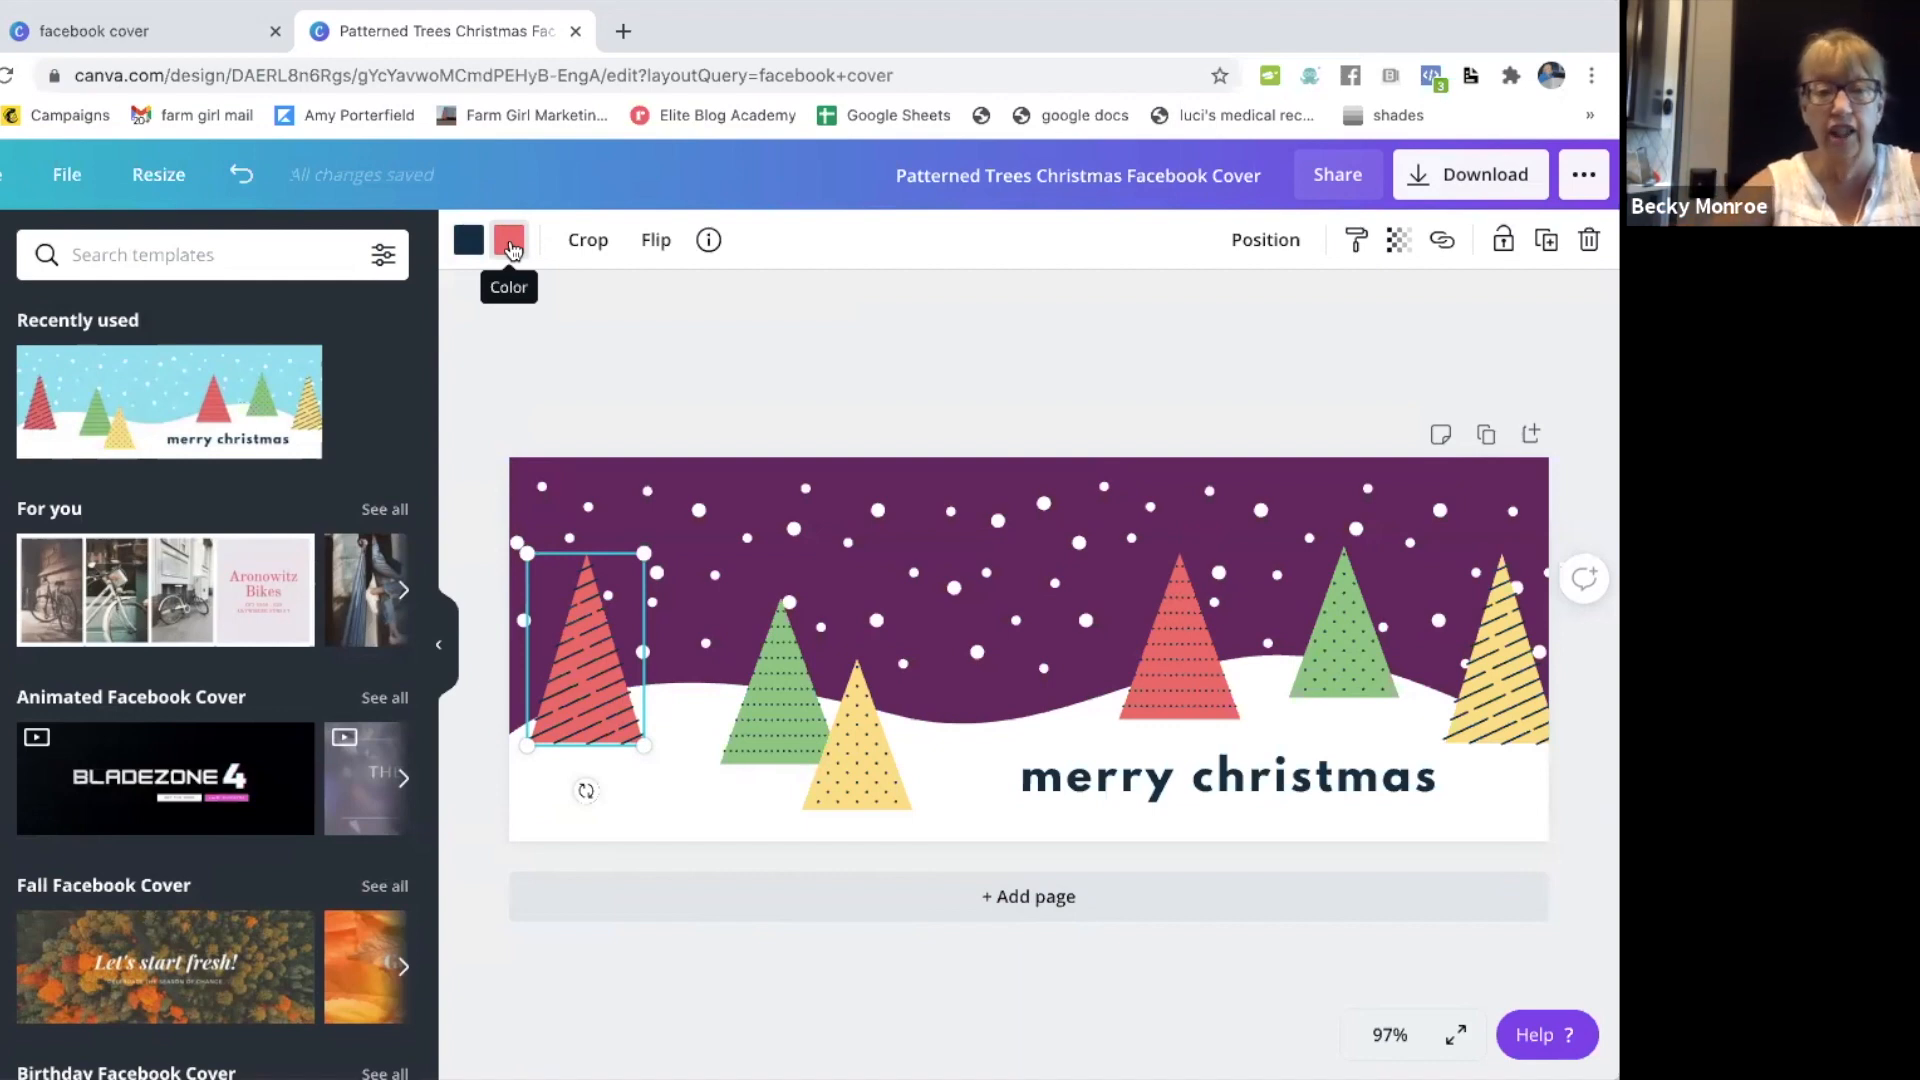
left_click(509, 243)
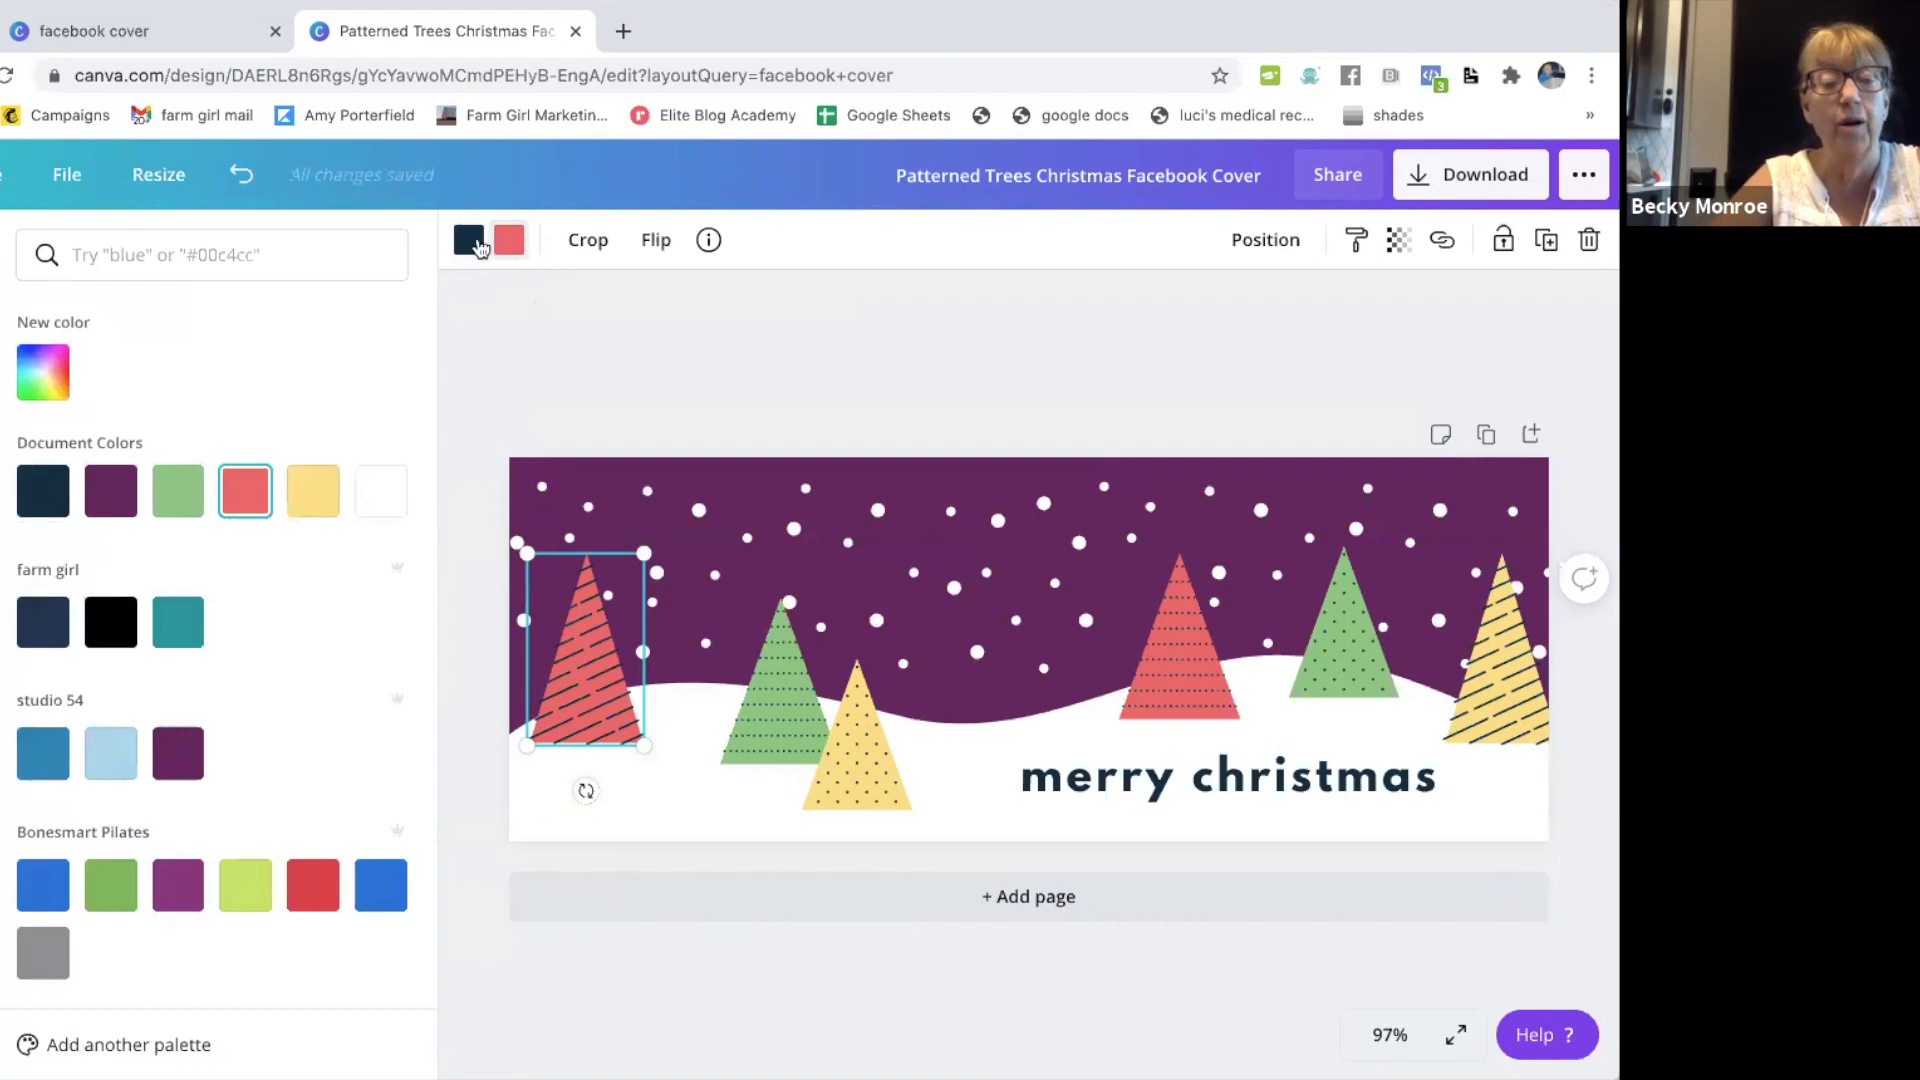
left_click(107, 753)
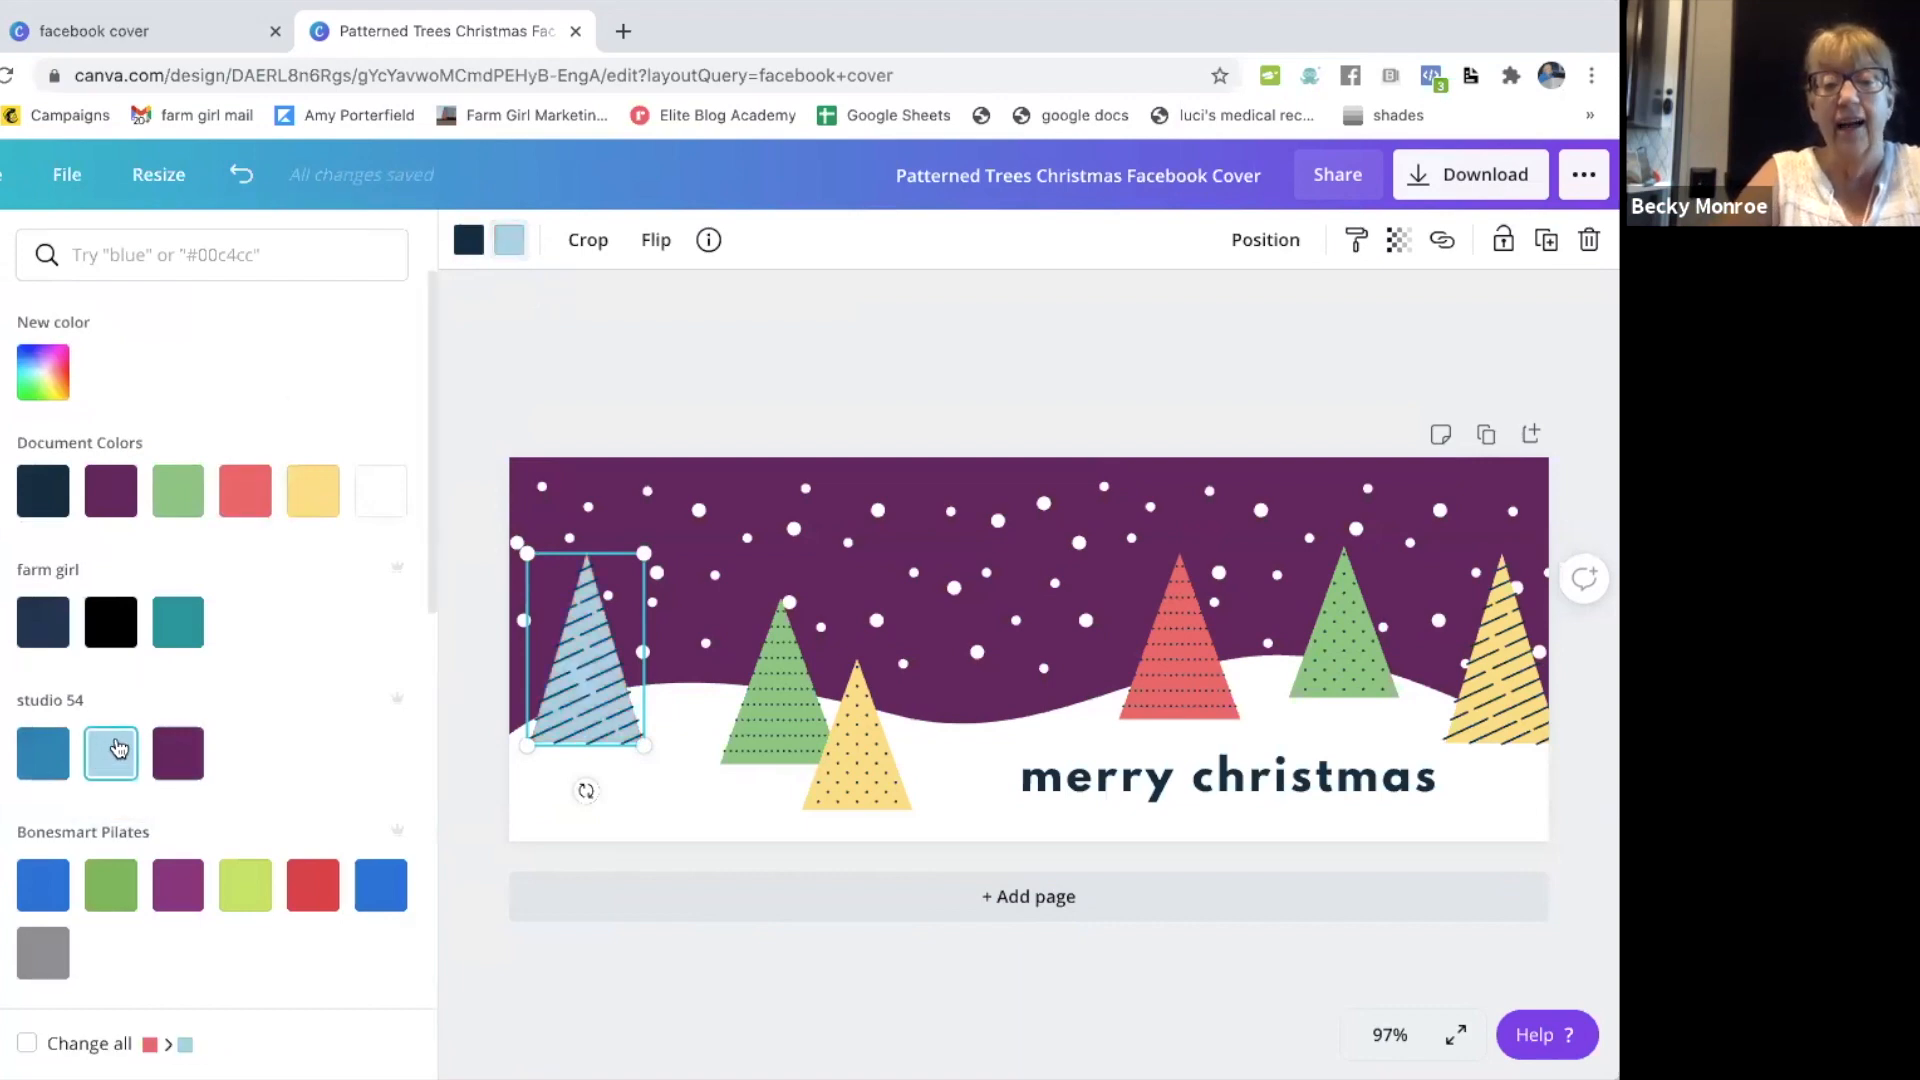
left_click(465, 241)
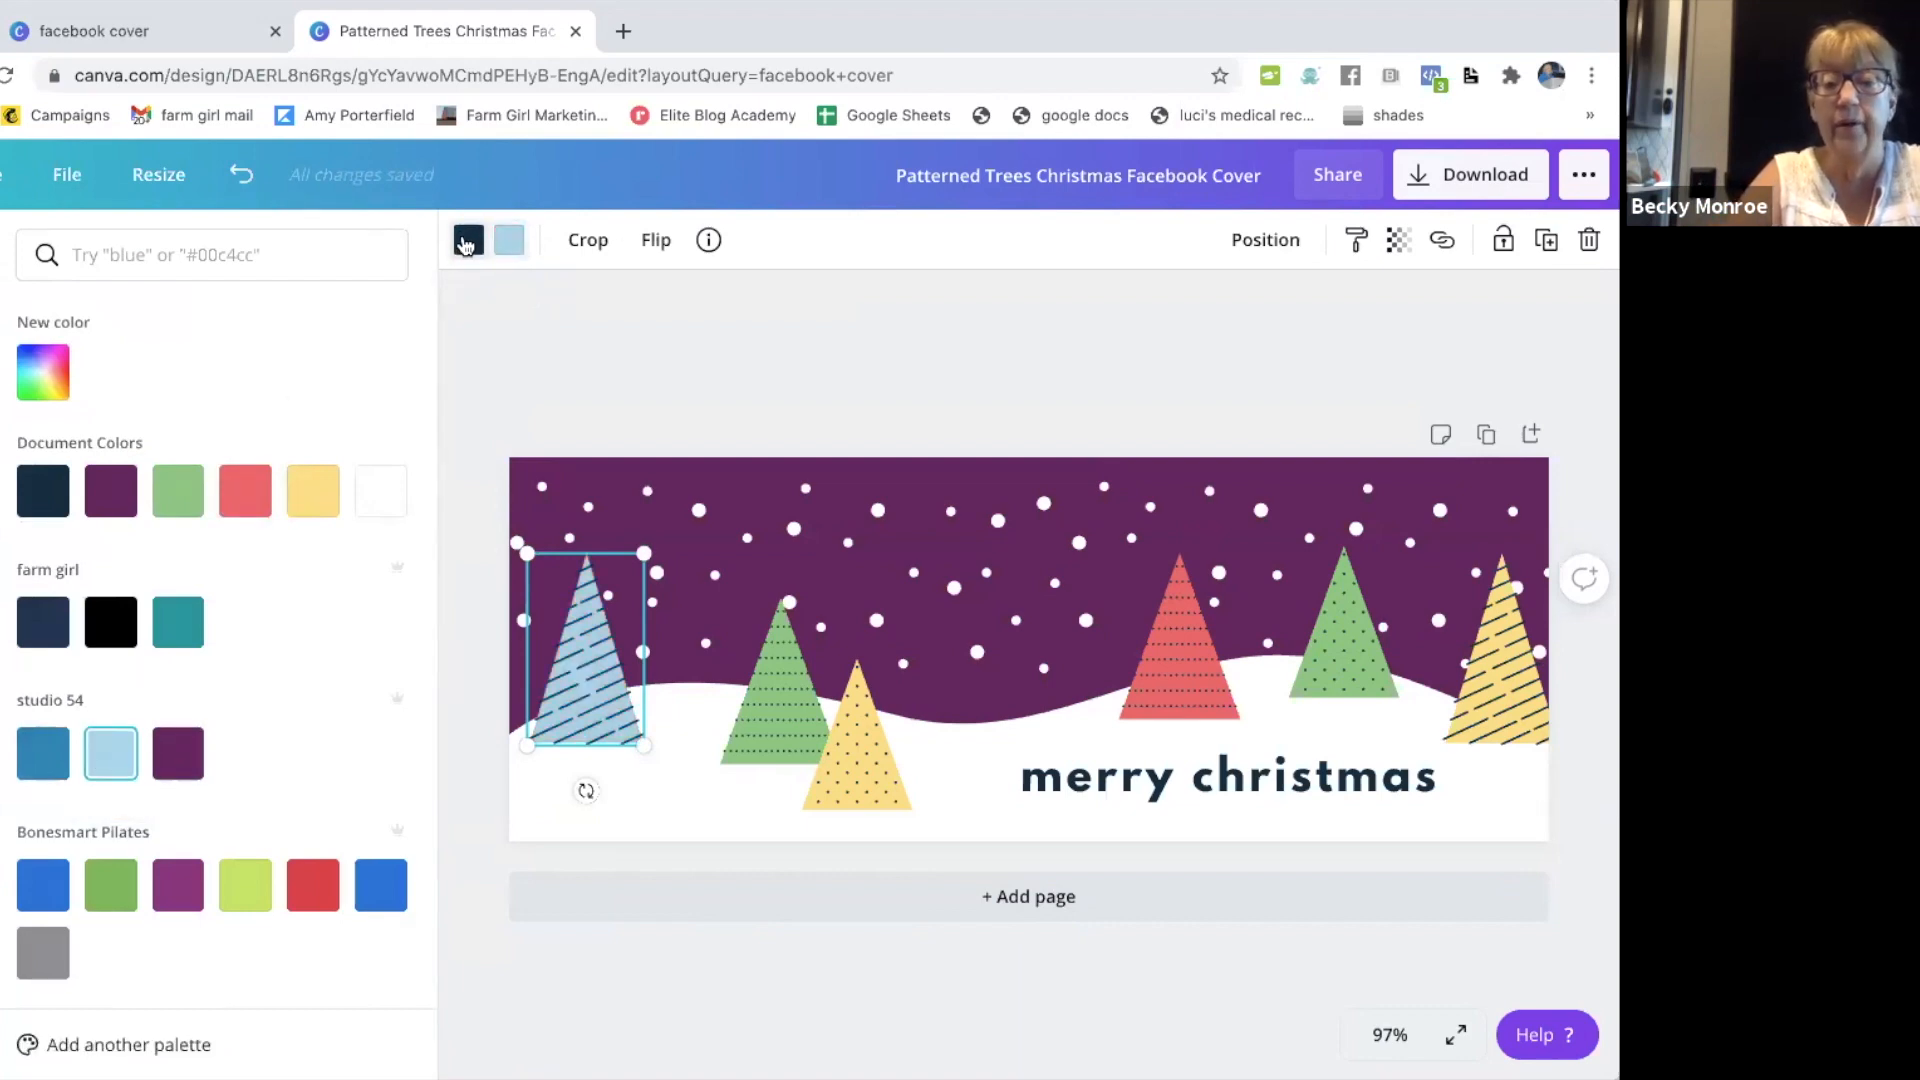
left_click(45, 760)
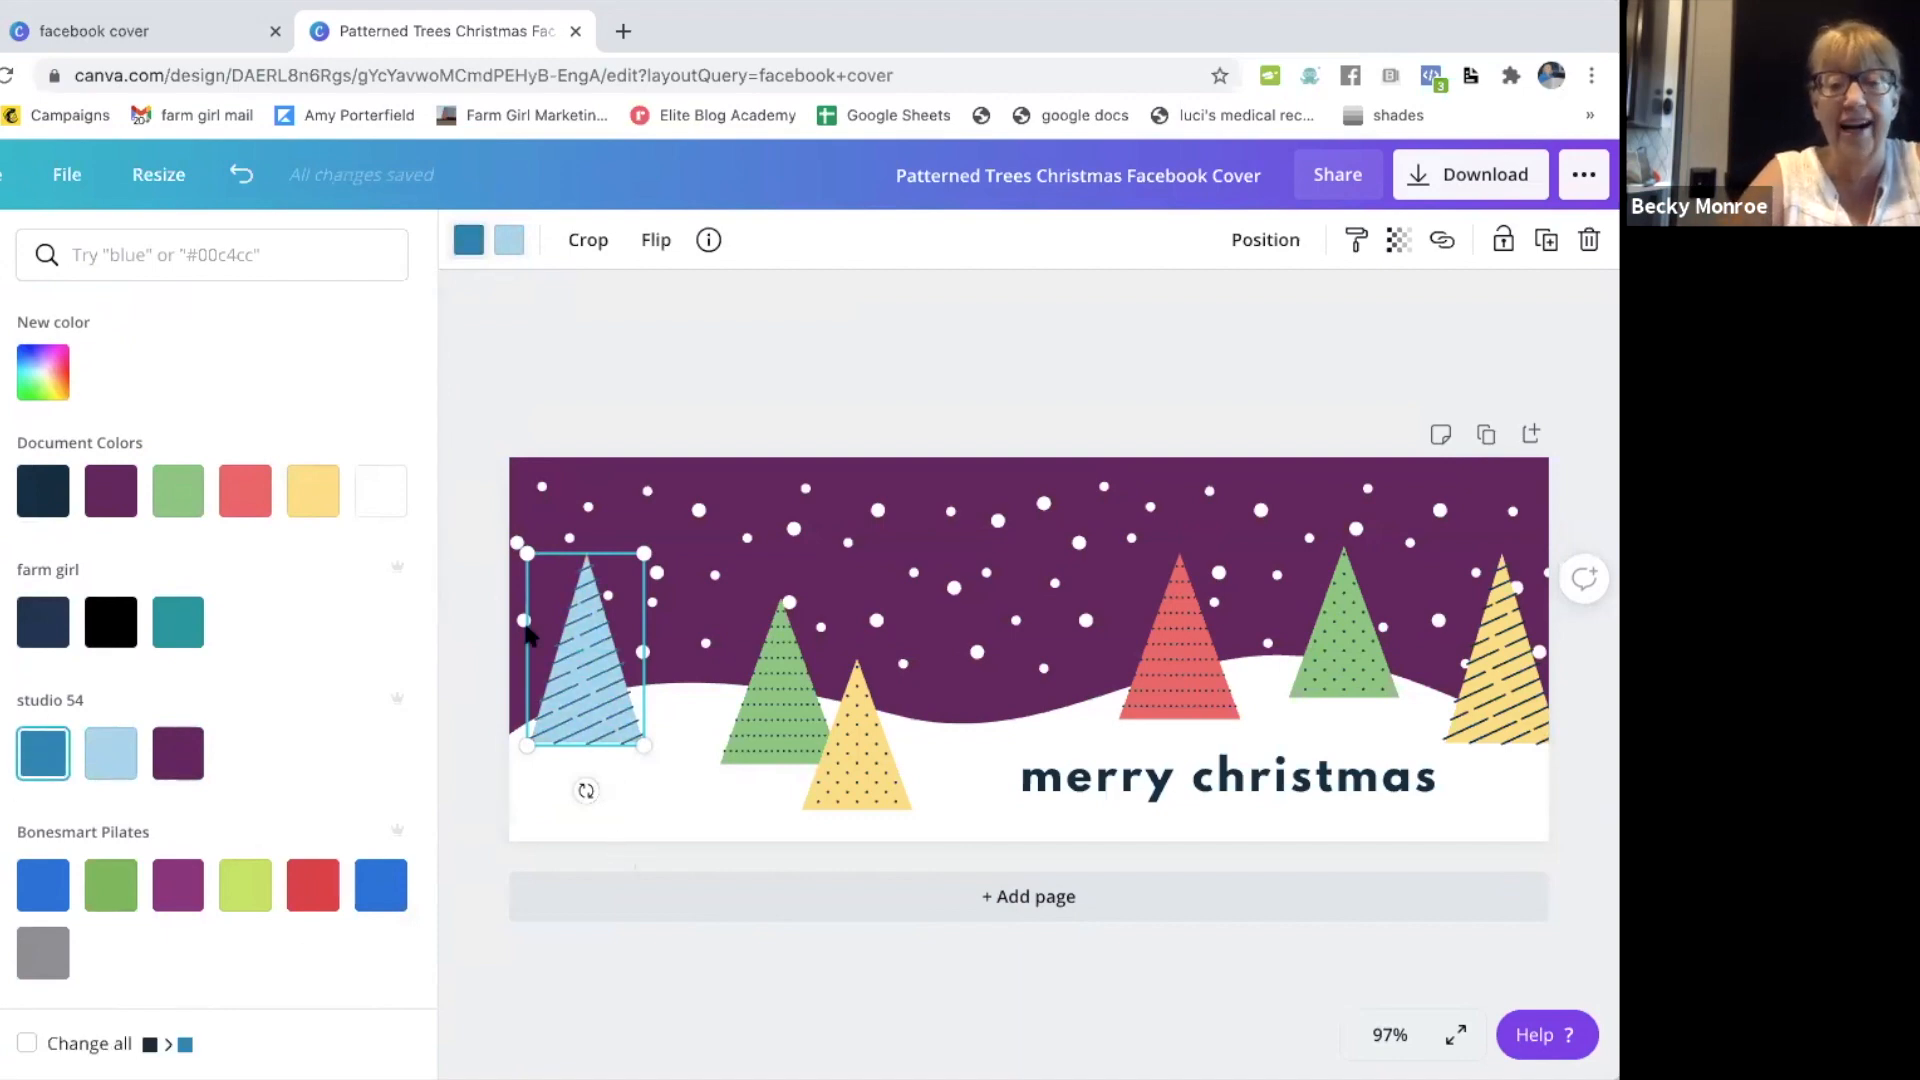
Step: Recolor the green tree in the left group with the studio 54 medium blue body and light blue pattern
left_click(764, 647)
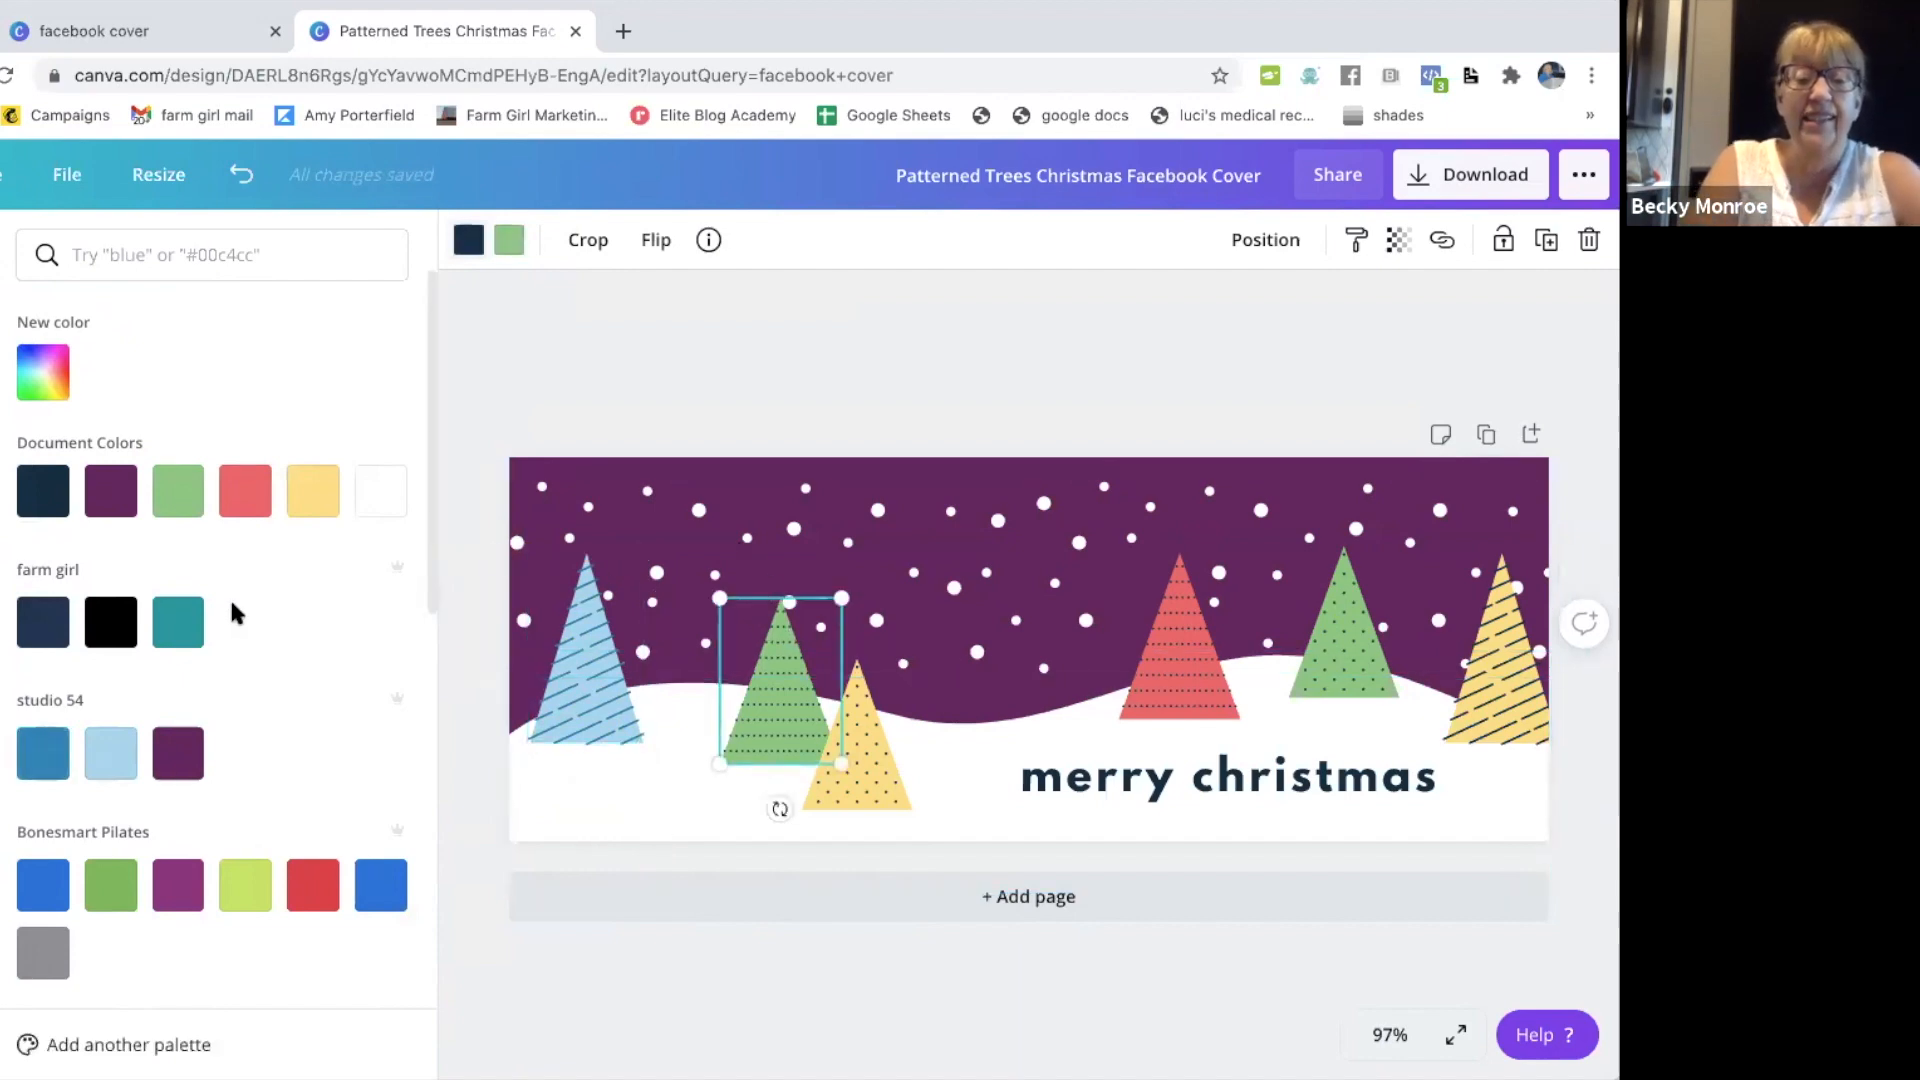
left_click(43, 756)
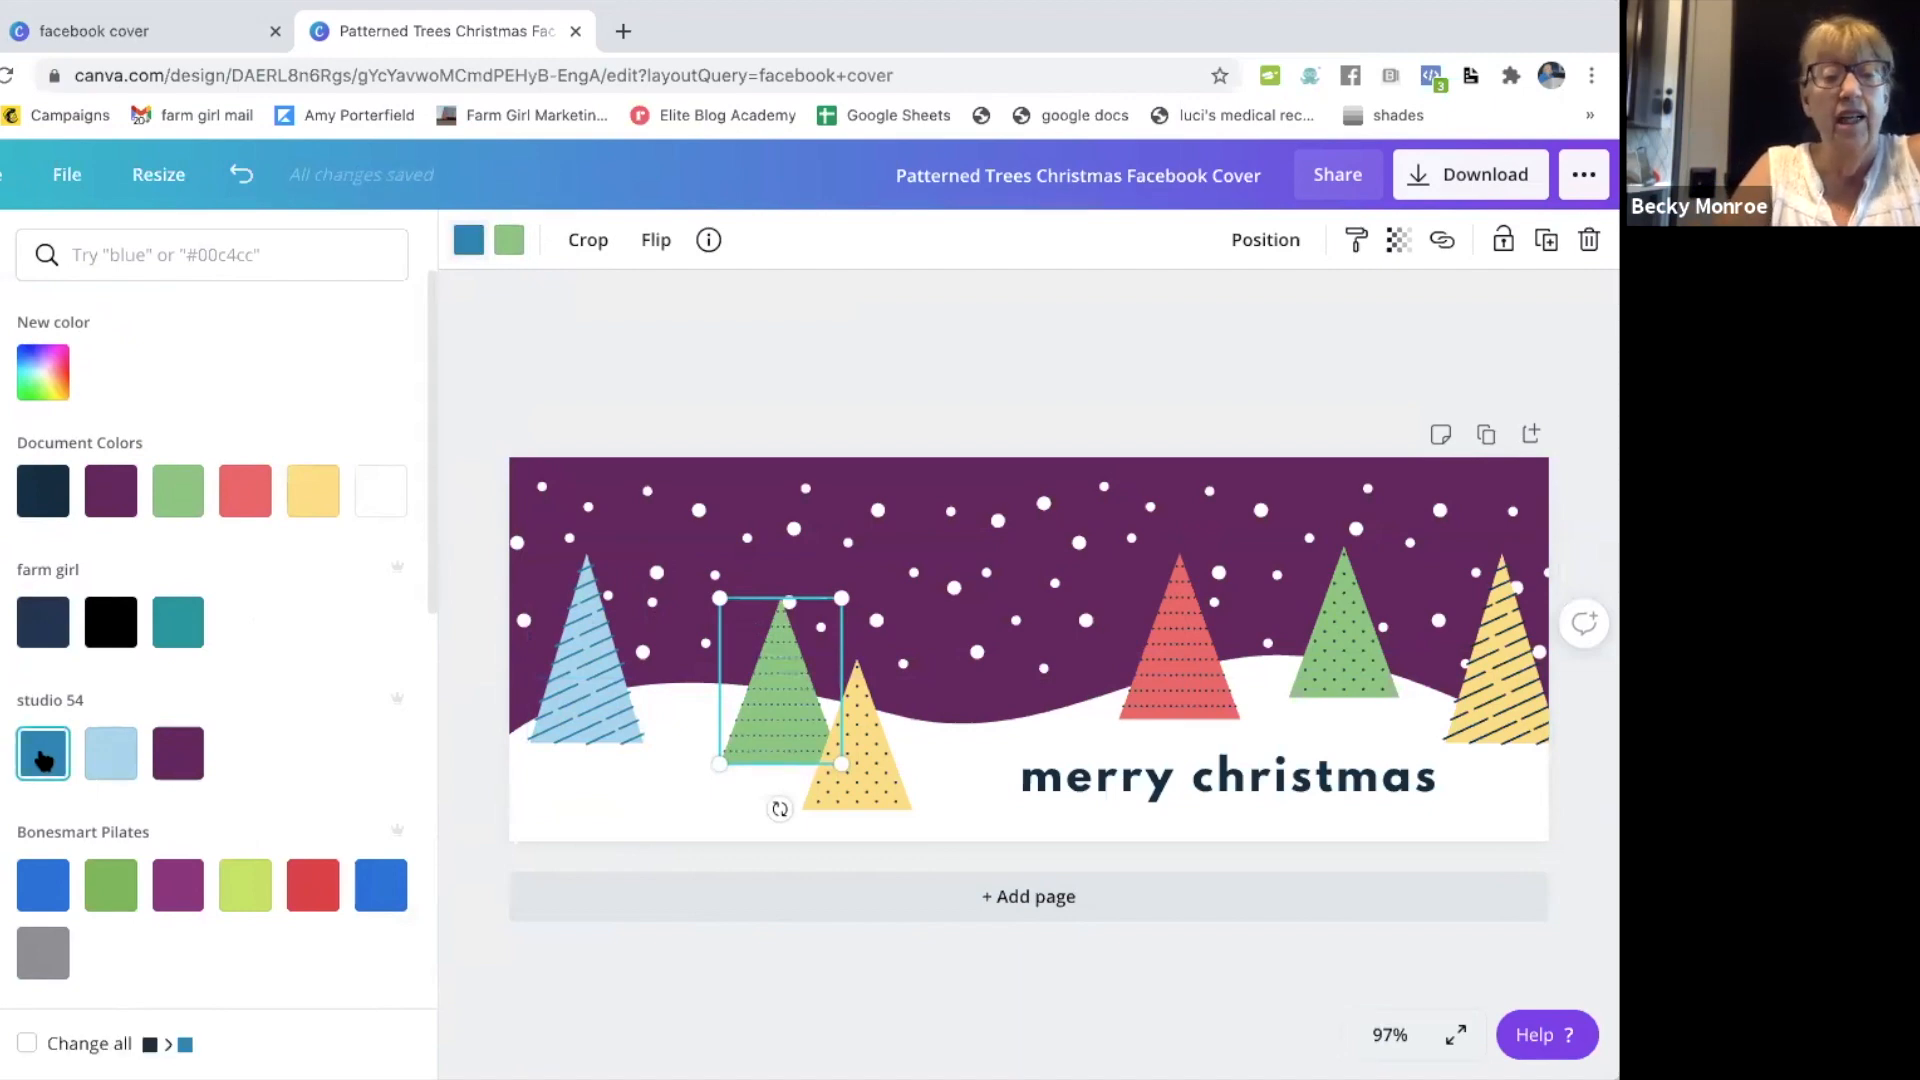
left_click(507, 243)
left_click(505, 243)
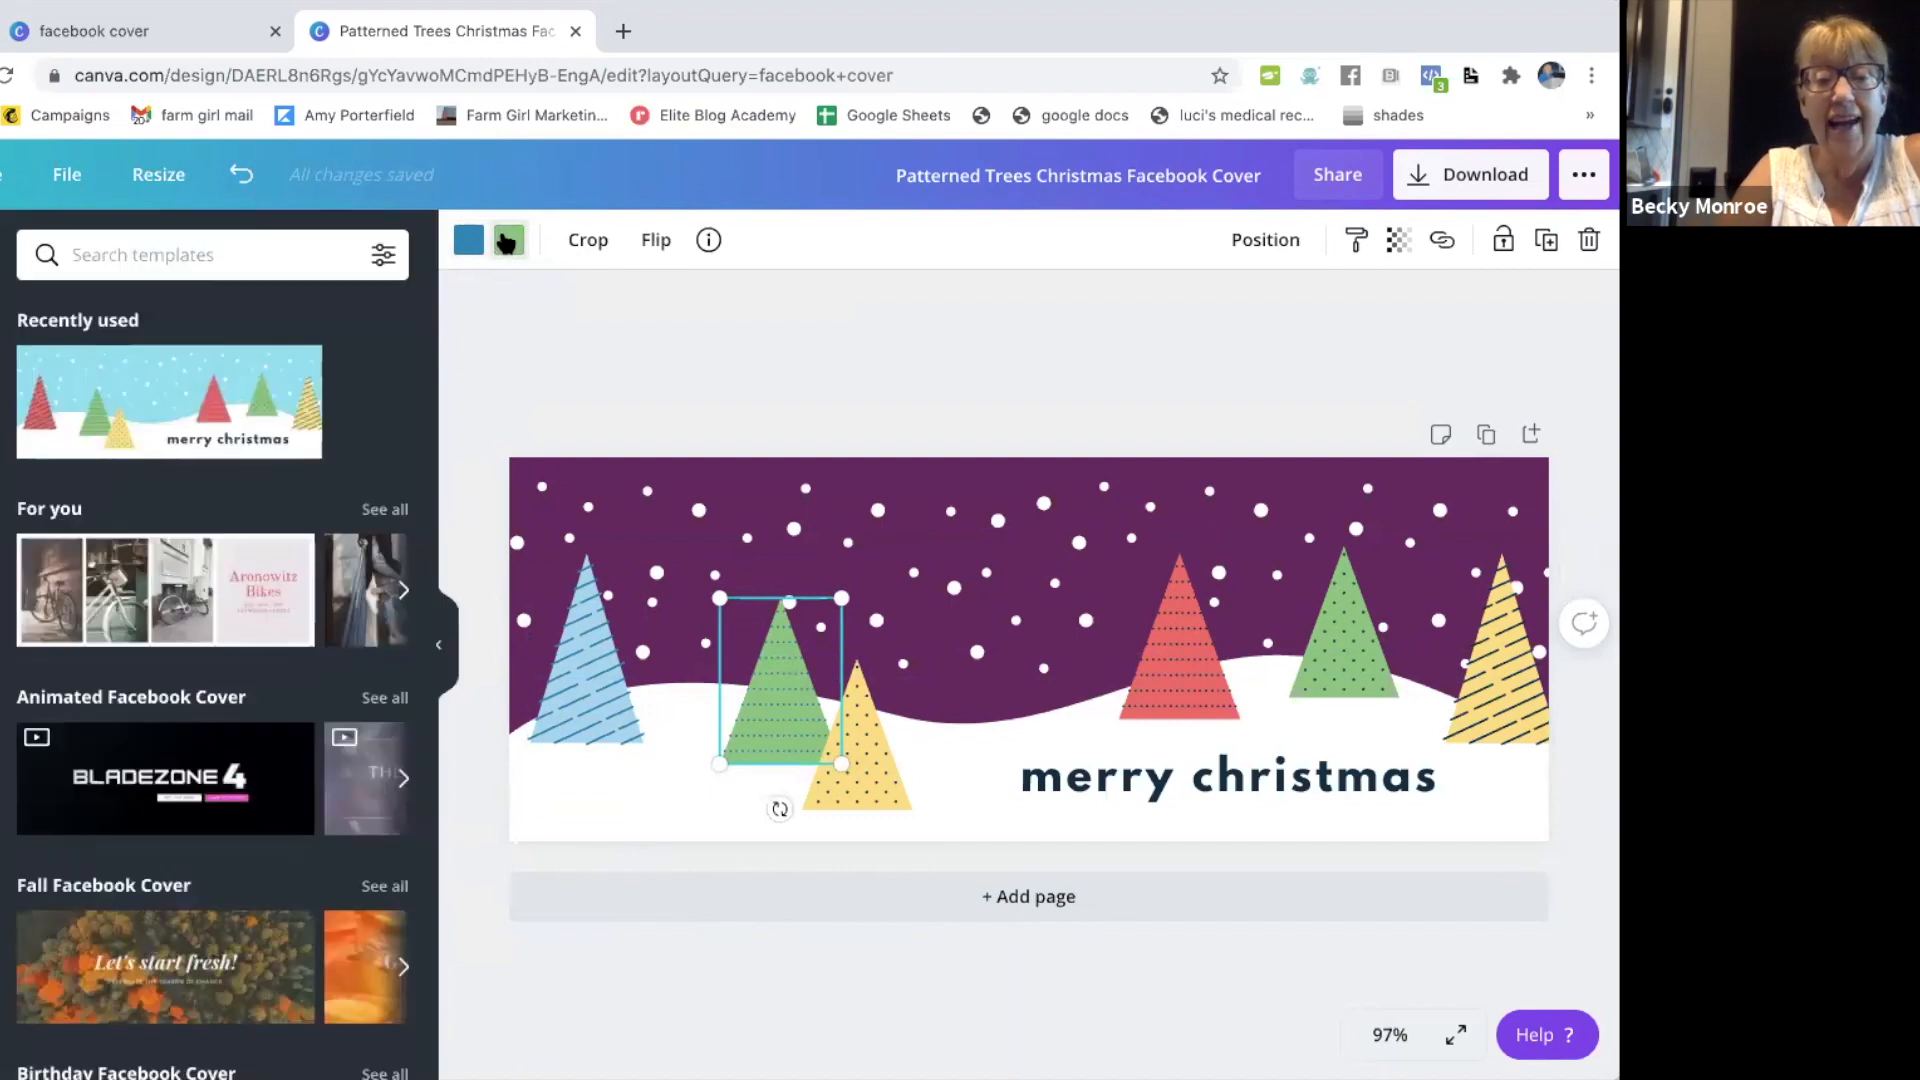
left_click(507, 243)
left_click(43, 820)
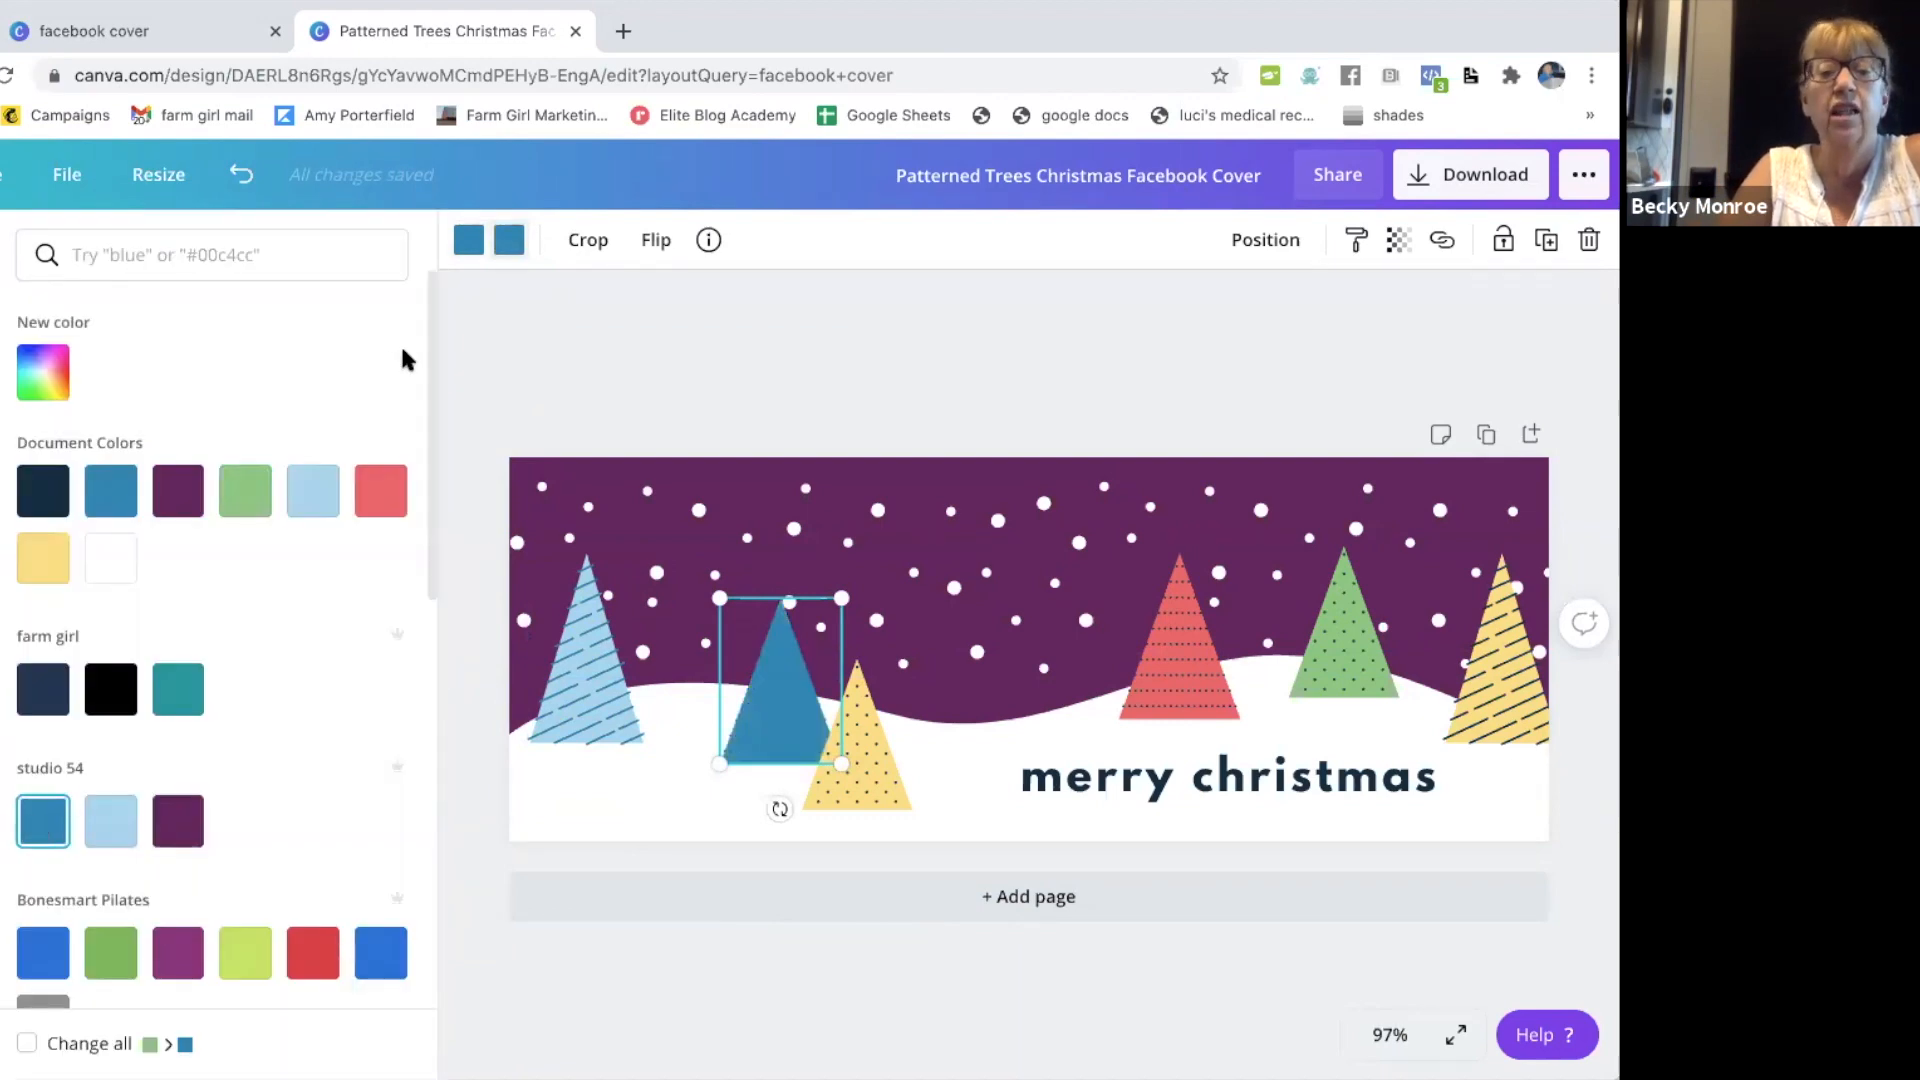
left_click(112, 825)
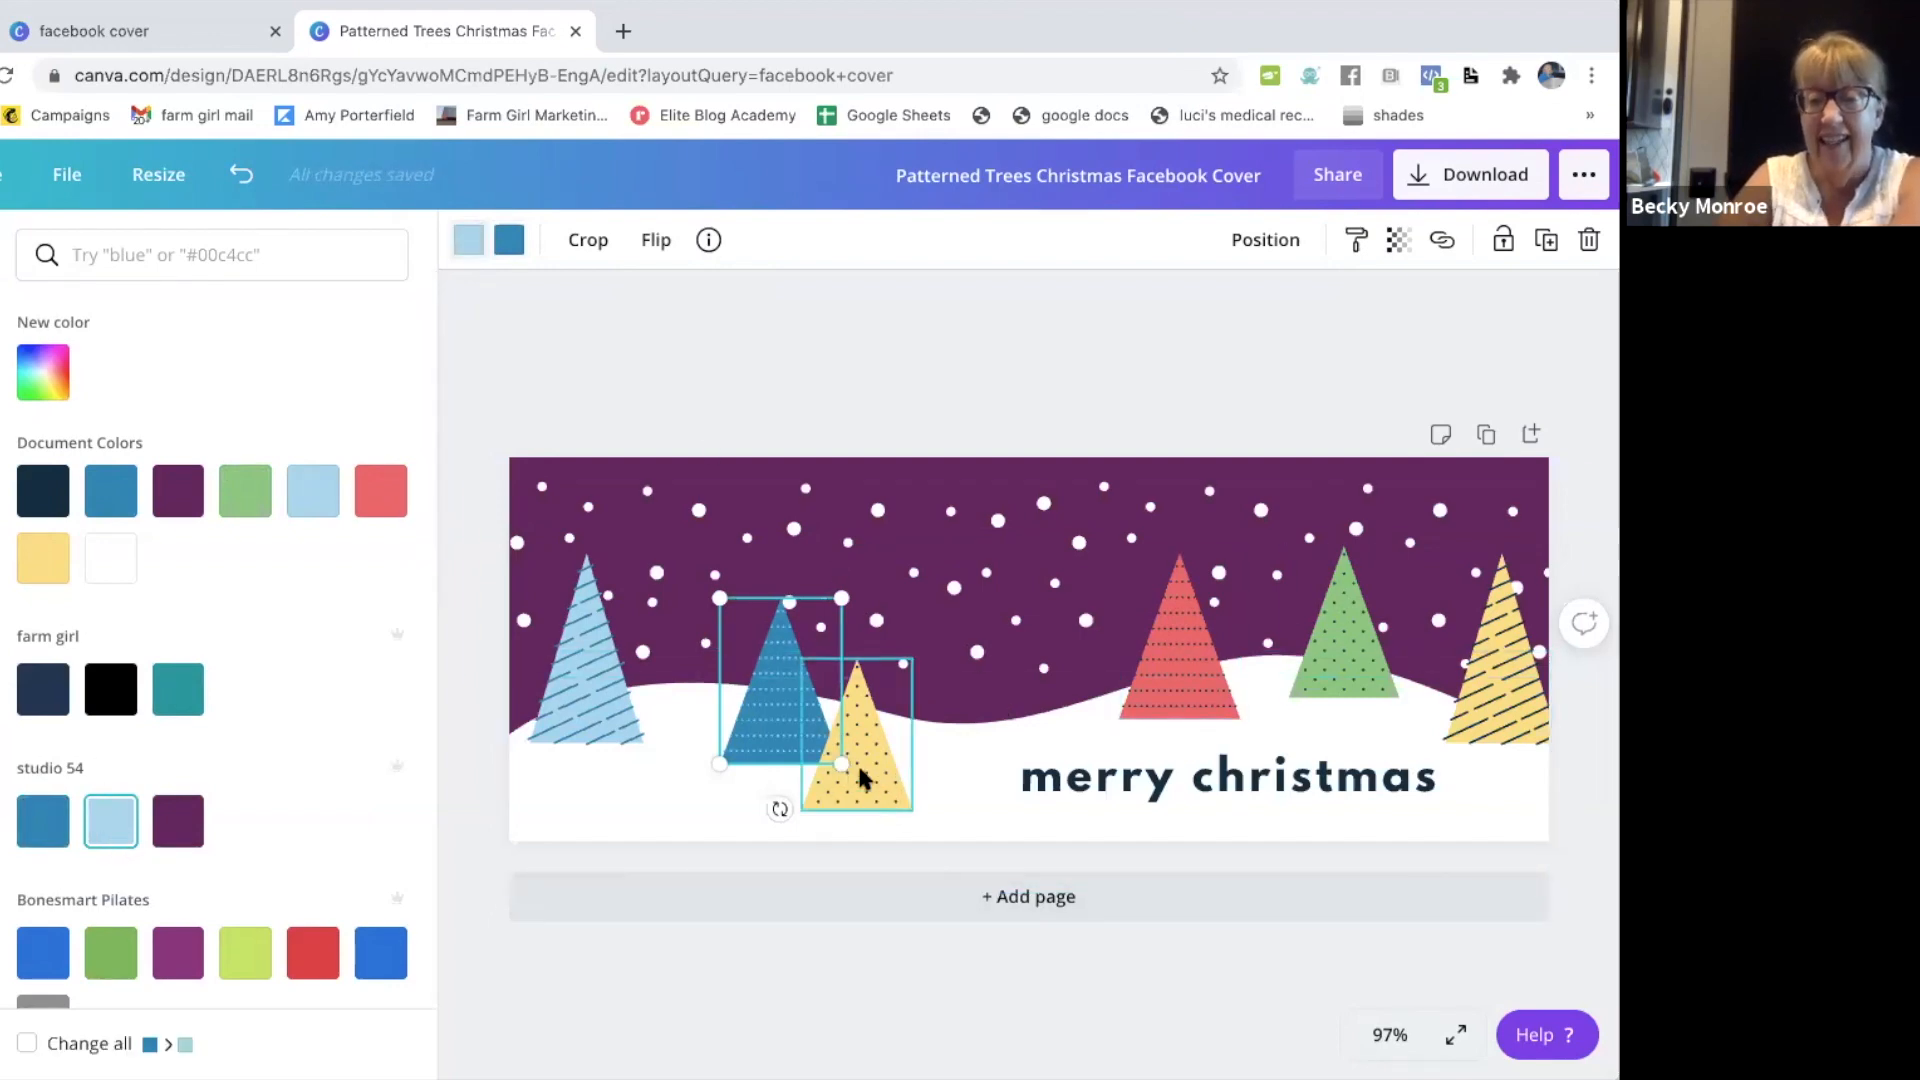
Step: Give the small yellow tree in the left group light blue dots and a medium blue body from studio 54
left_click(886, 785)
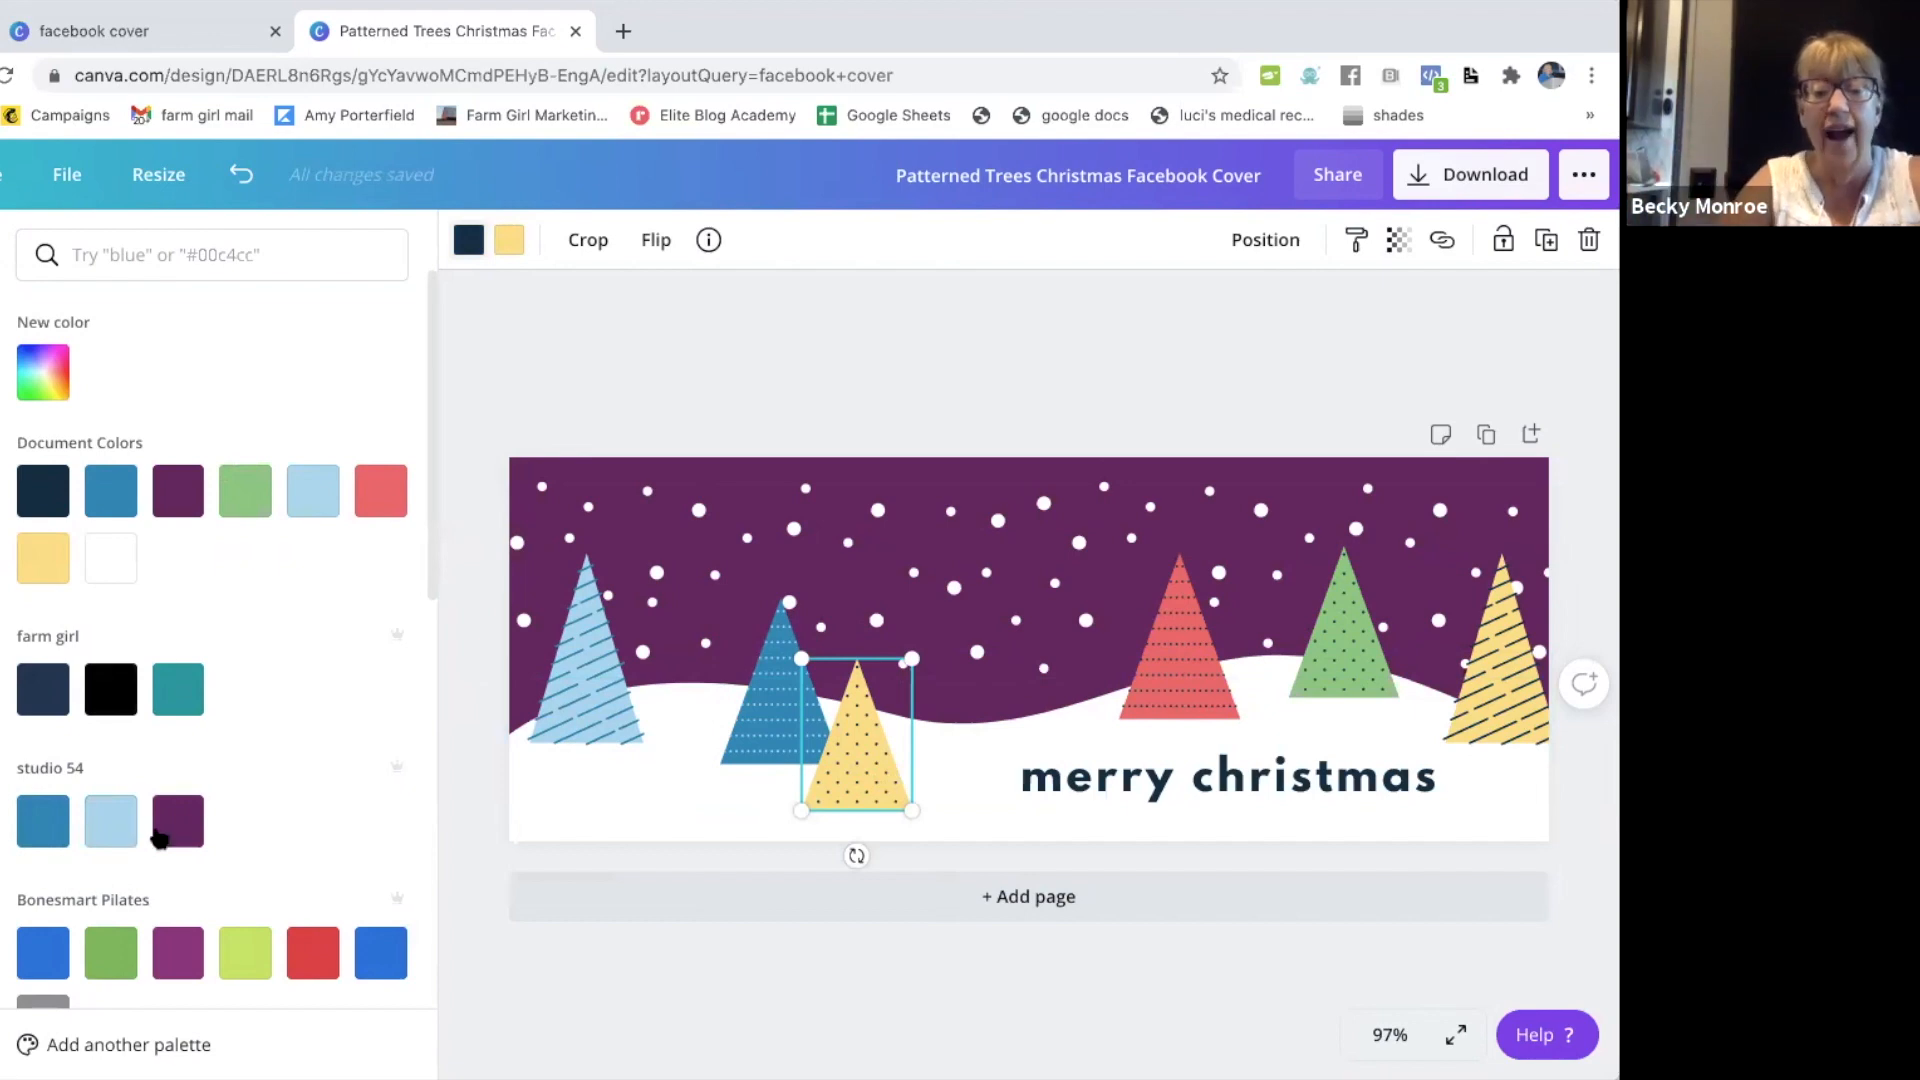
left_click(111, 828)
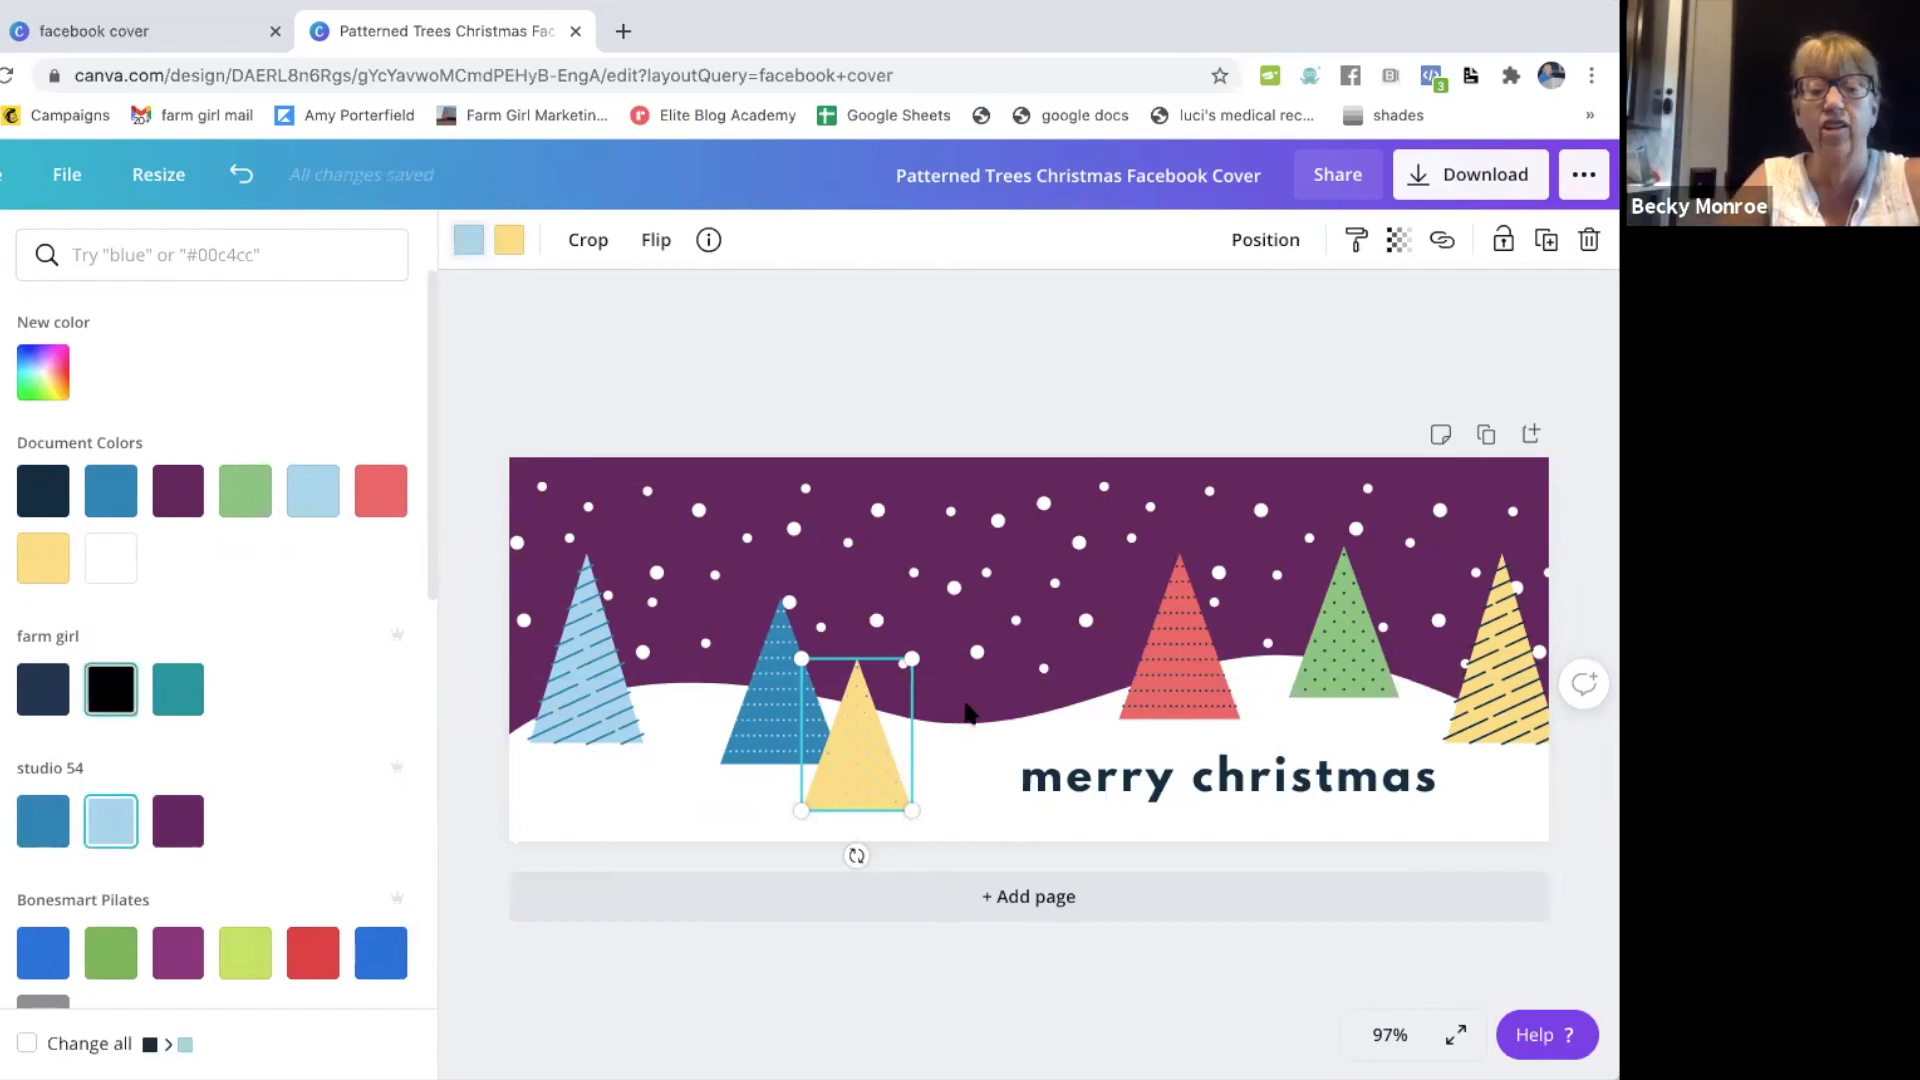
left_click(512, 242)
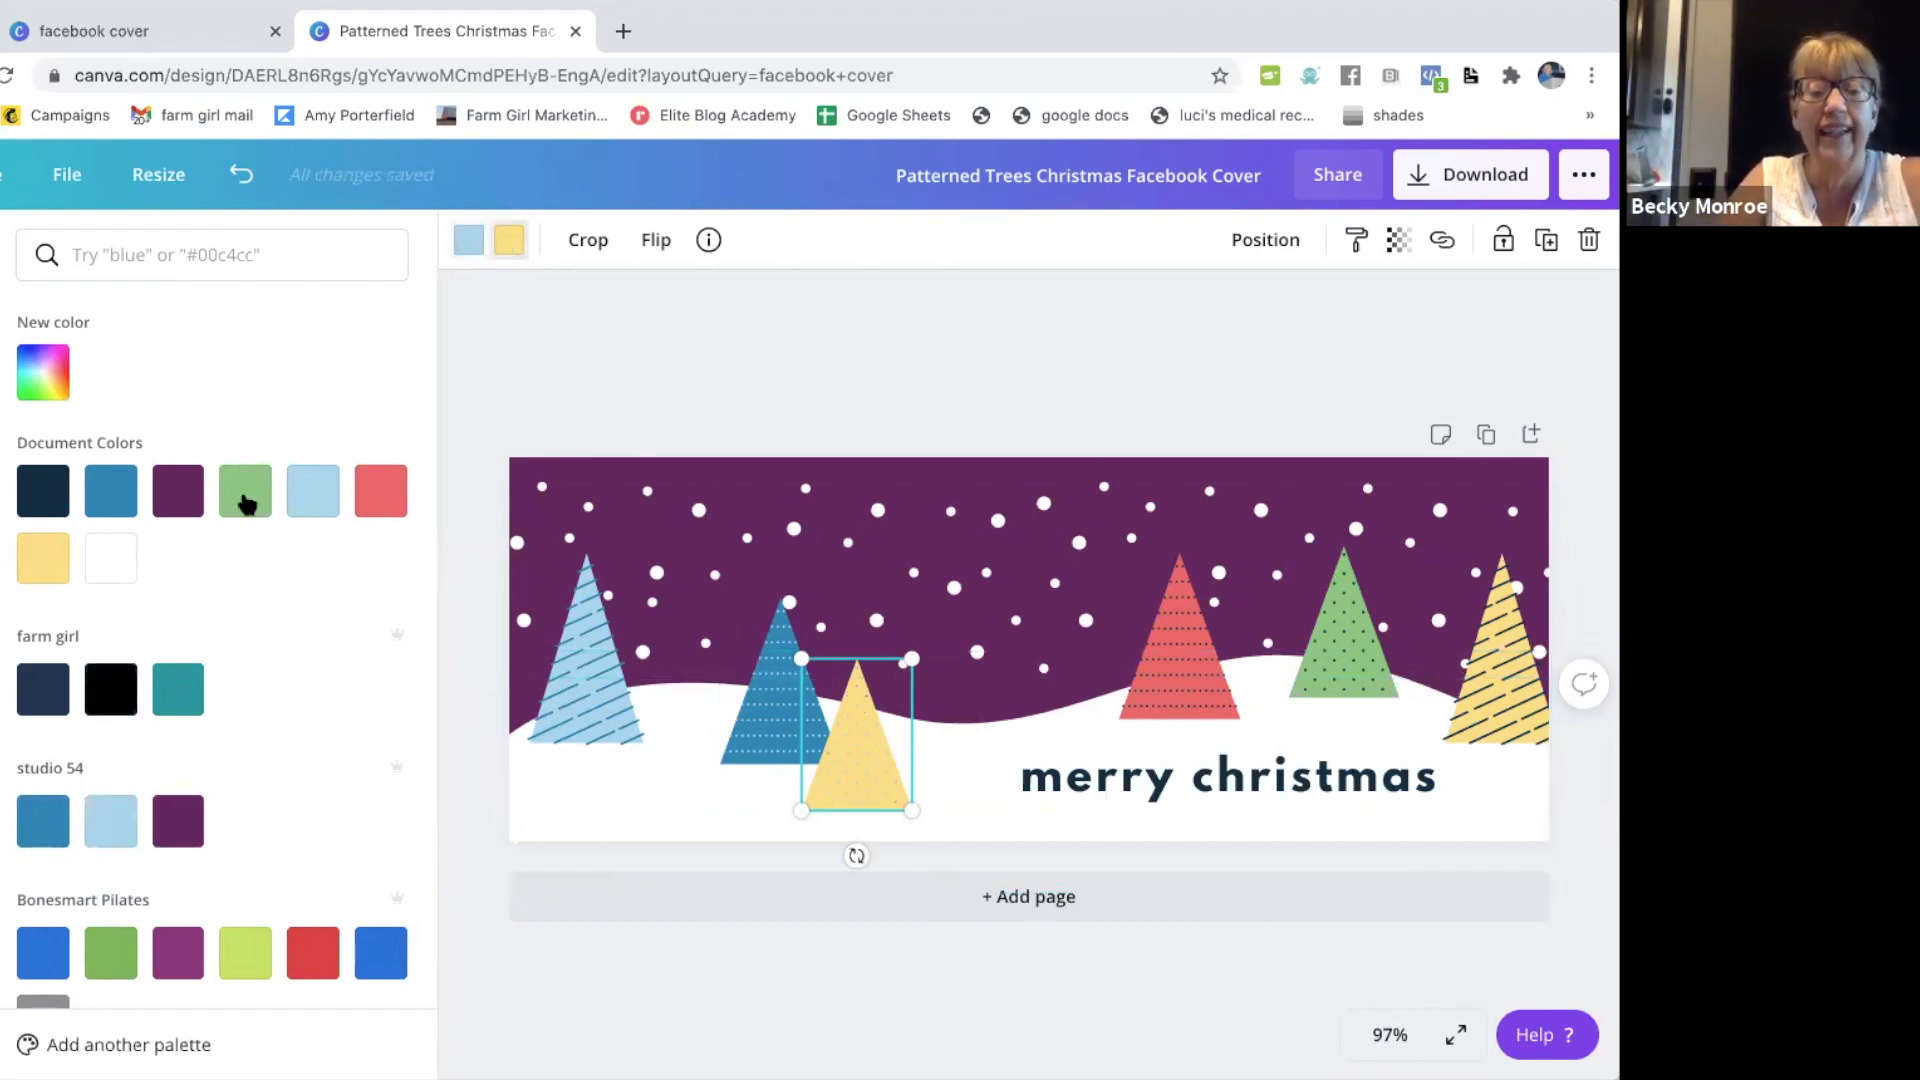
left_click(38, 833)
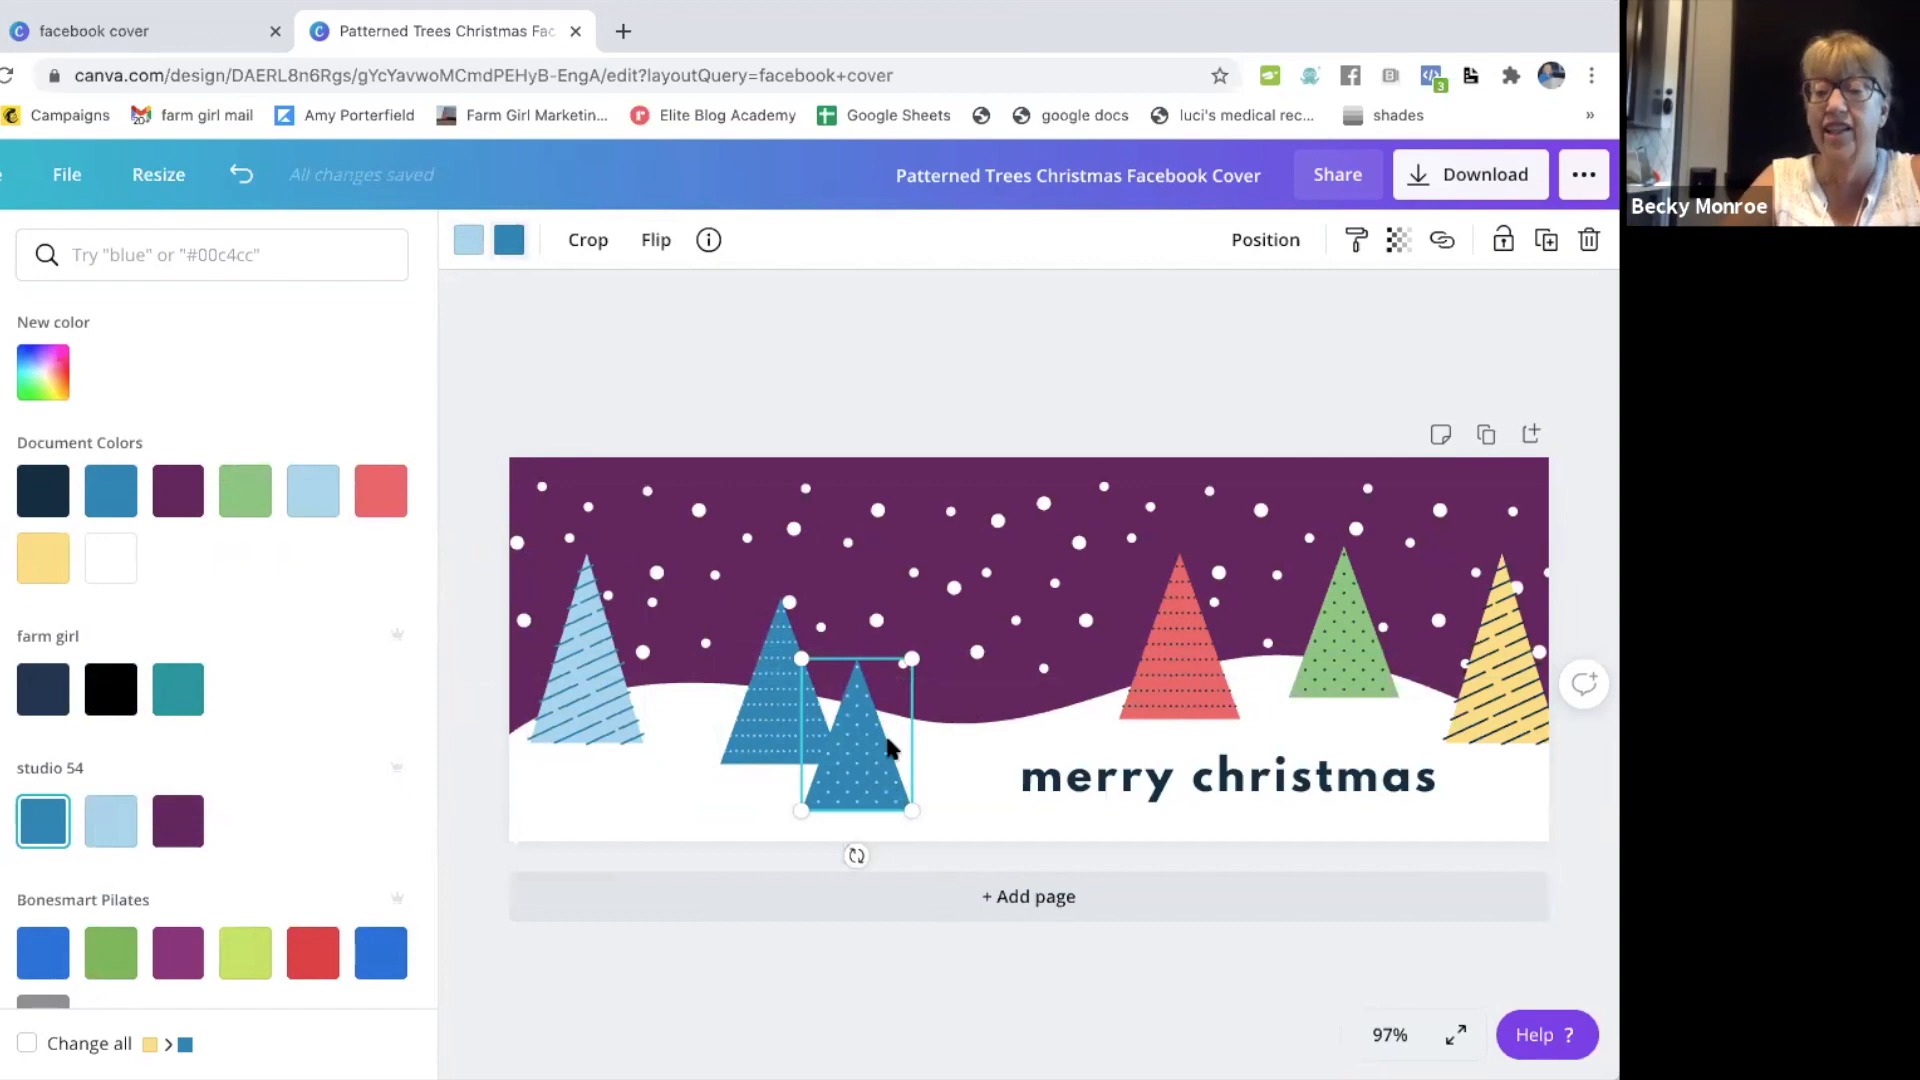
Step: Recolor the remaining red tree with a light blue body and purple pattern from the studio 54 palette
left_click(1165, 634)
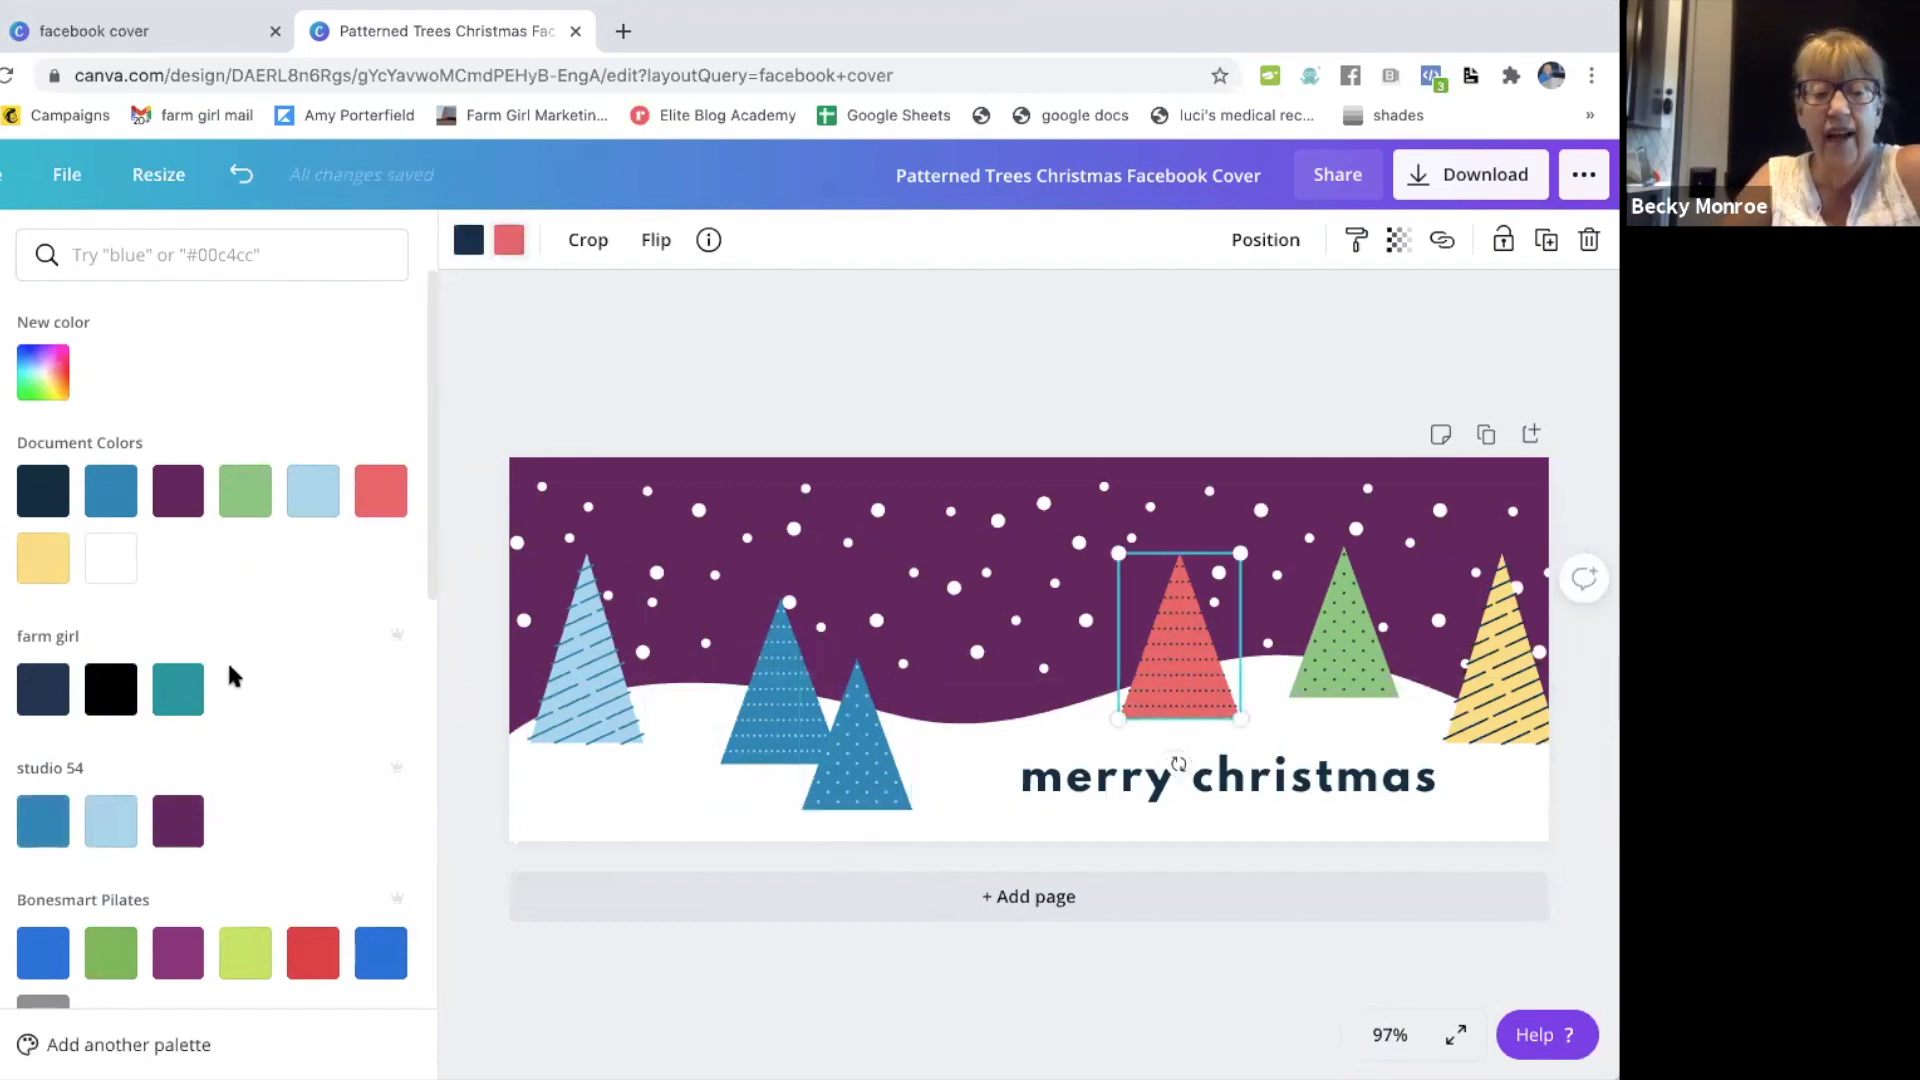
left_click(509, 243)
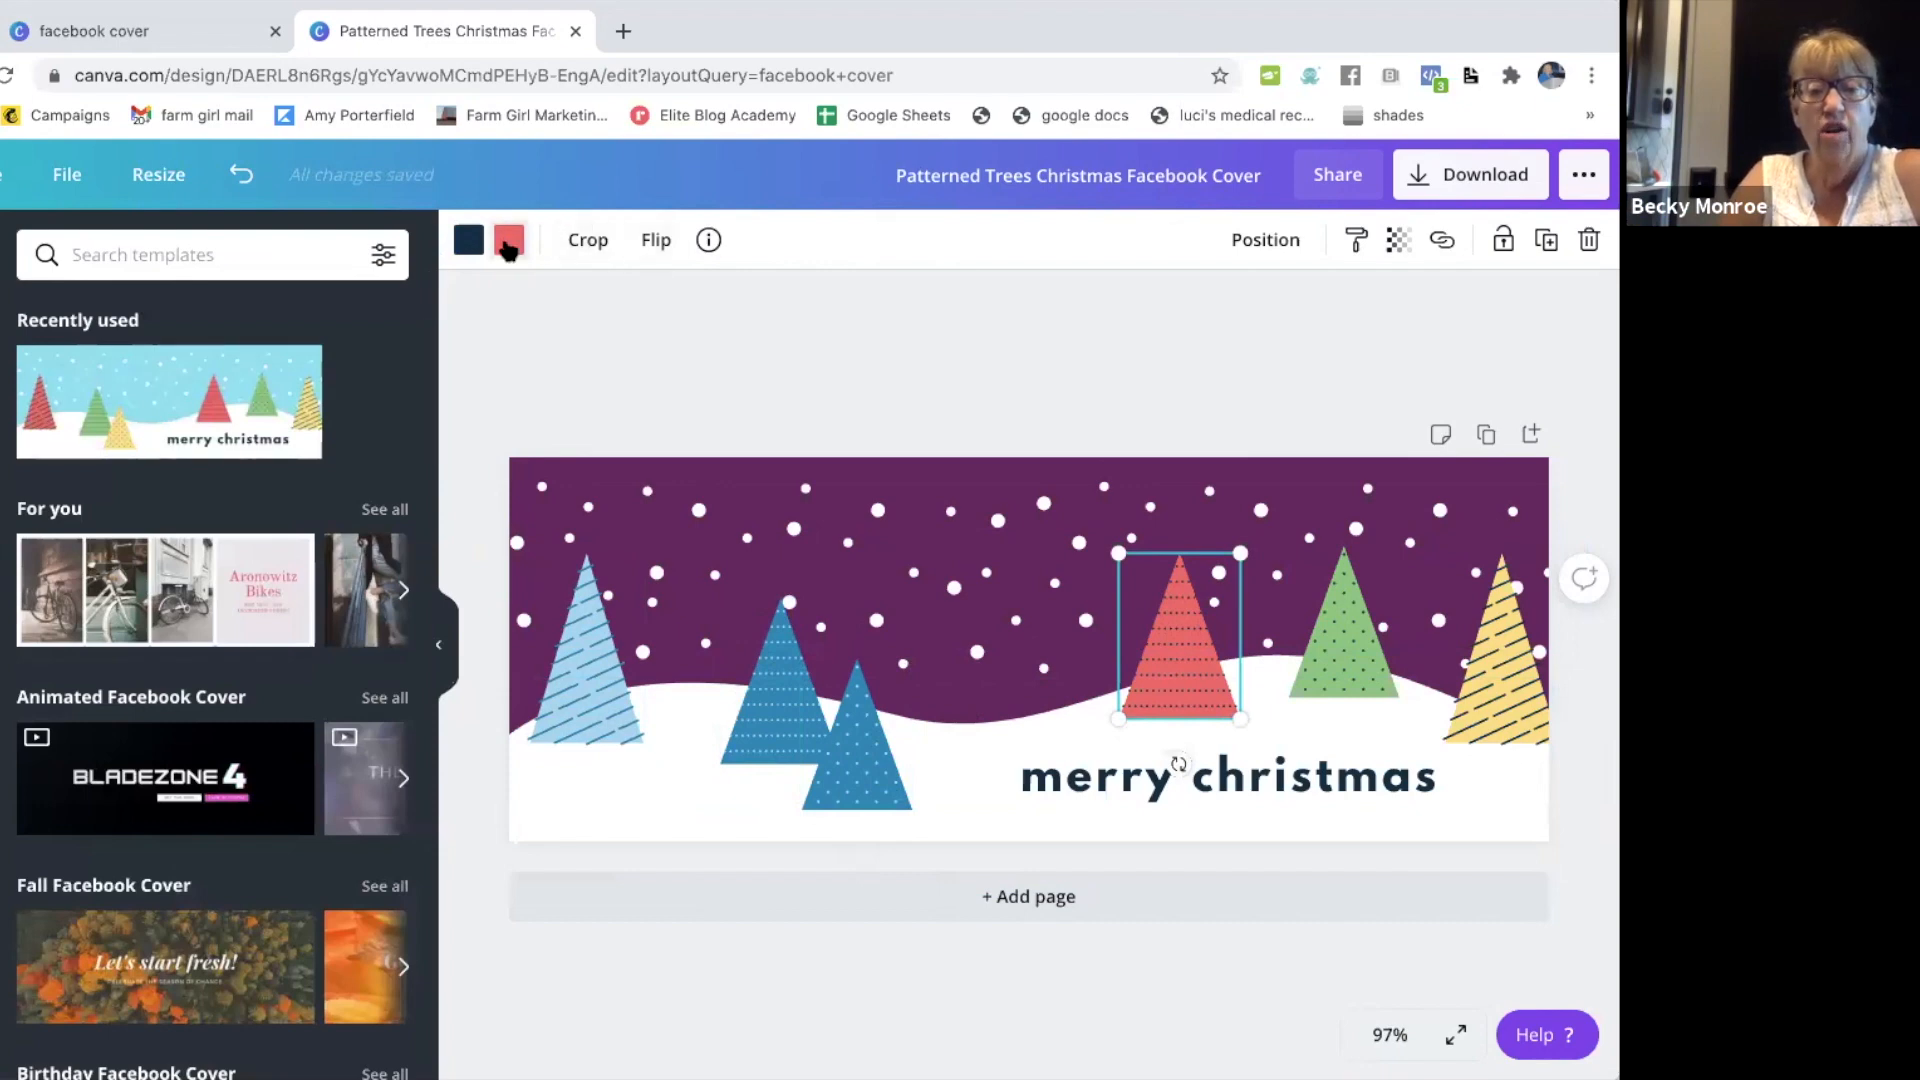
left_click(509, 243)
left_click(110, 820)
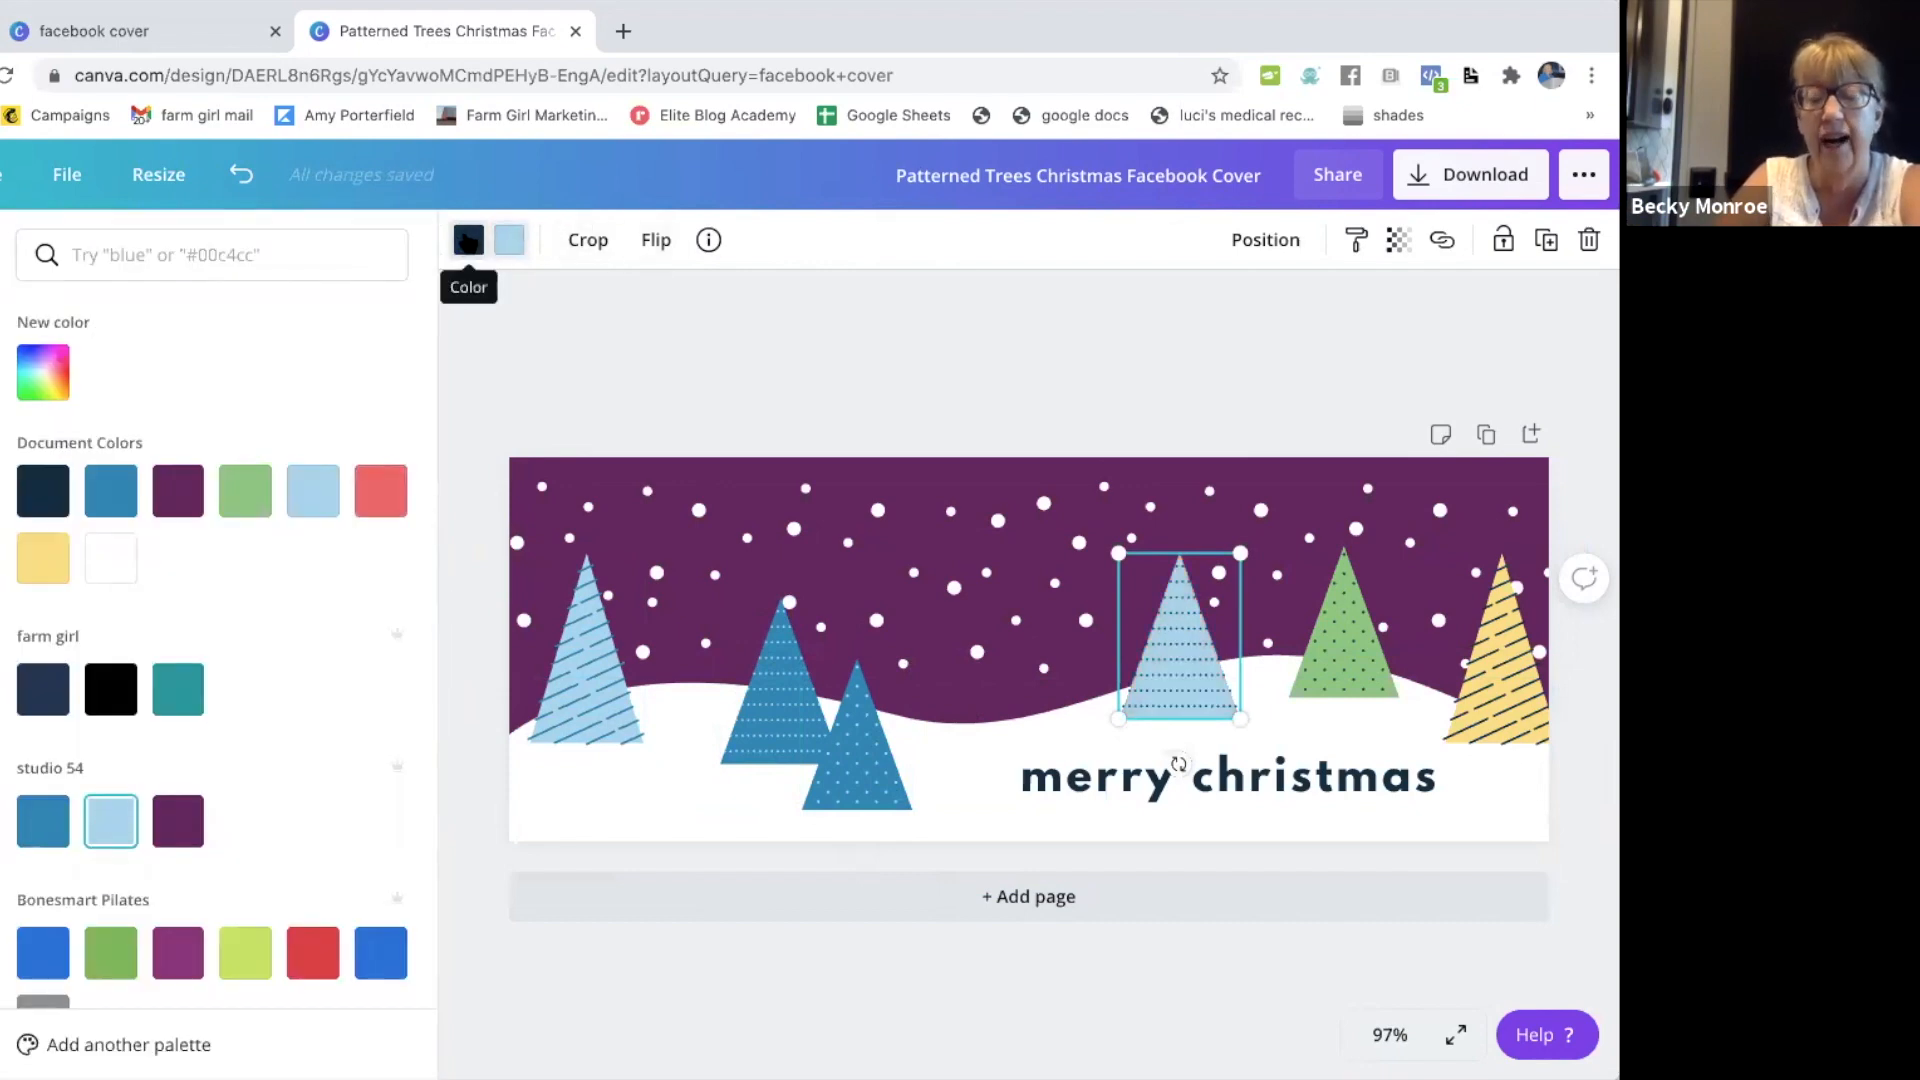
left_click(467, 240)
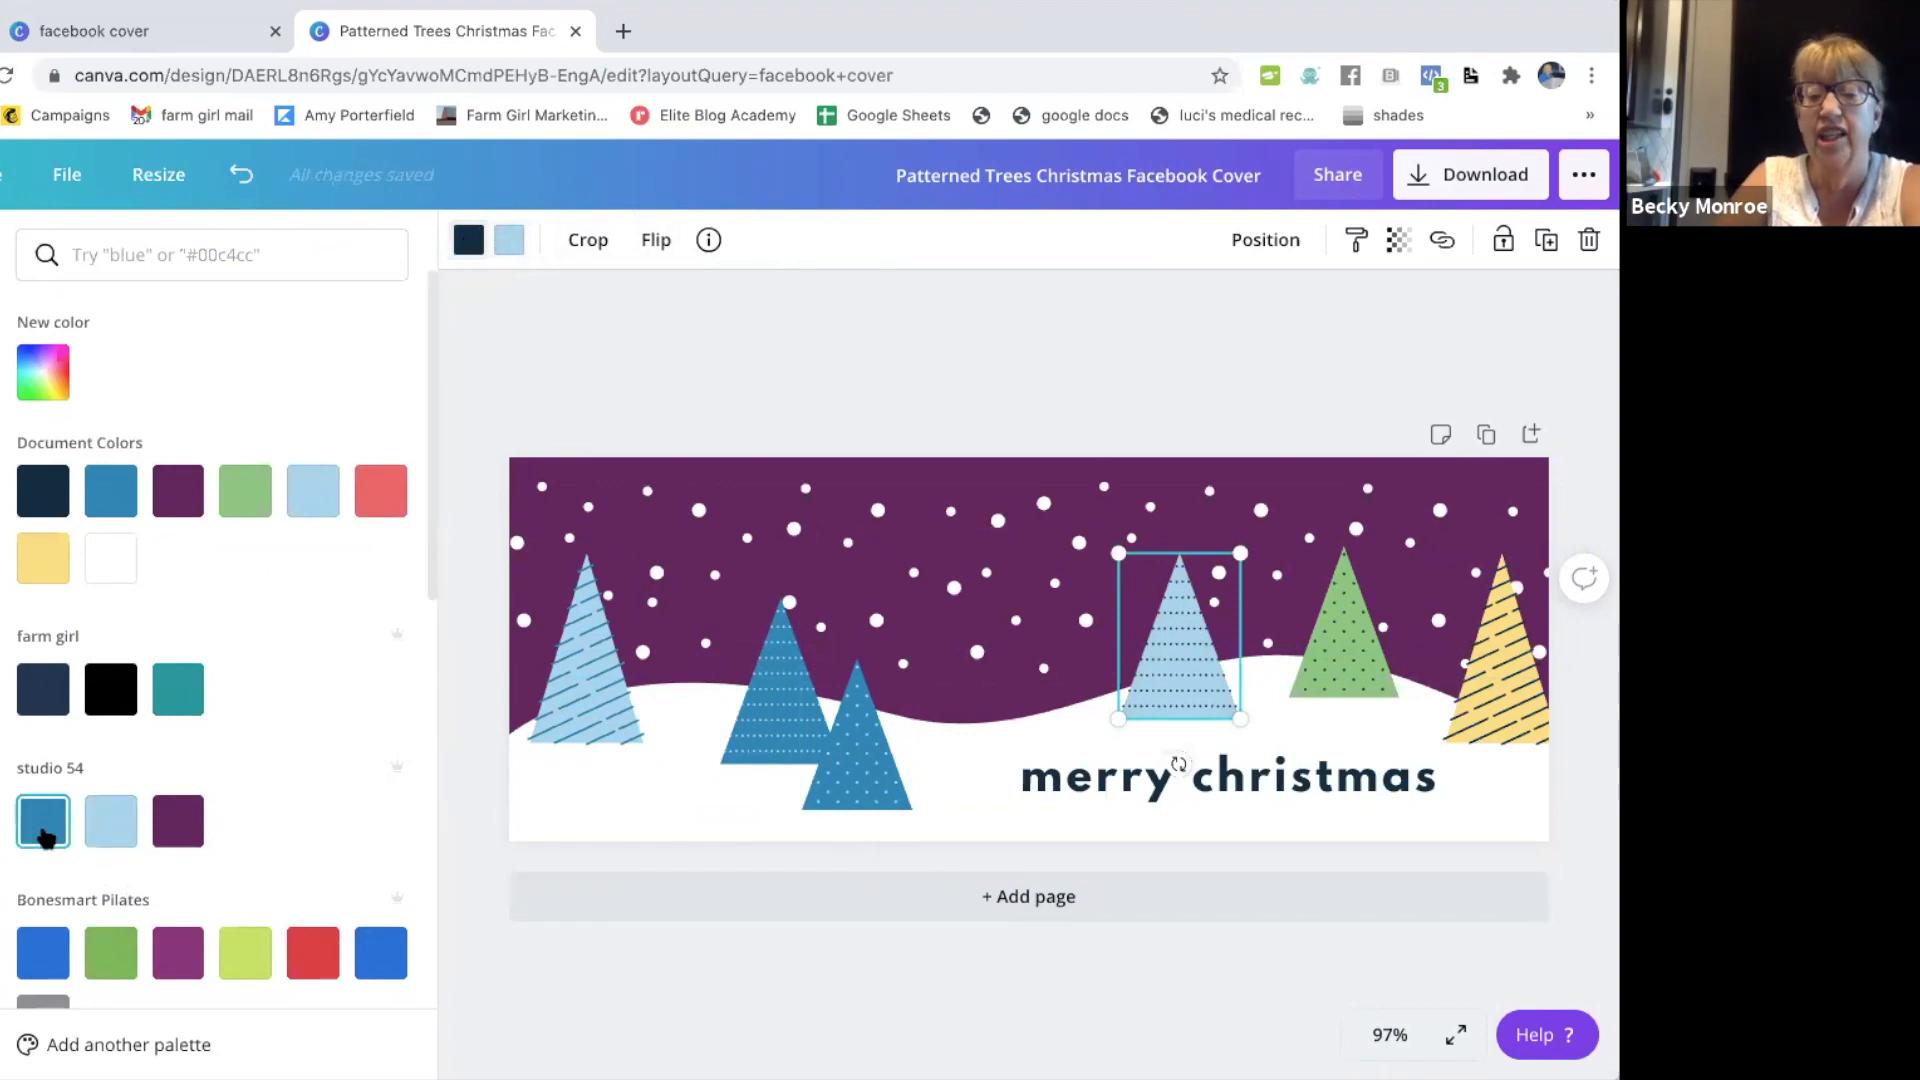
left_click(177, 822)
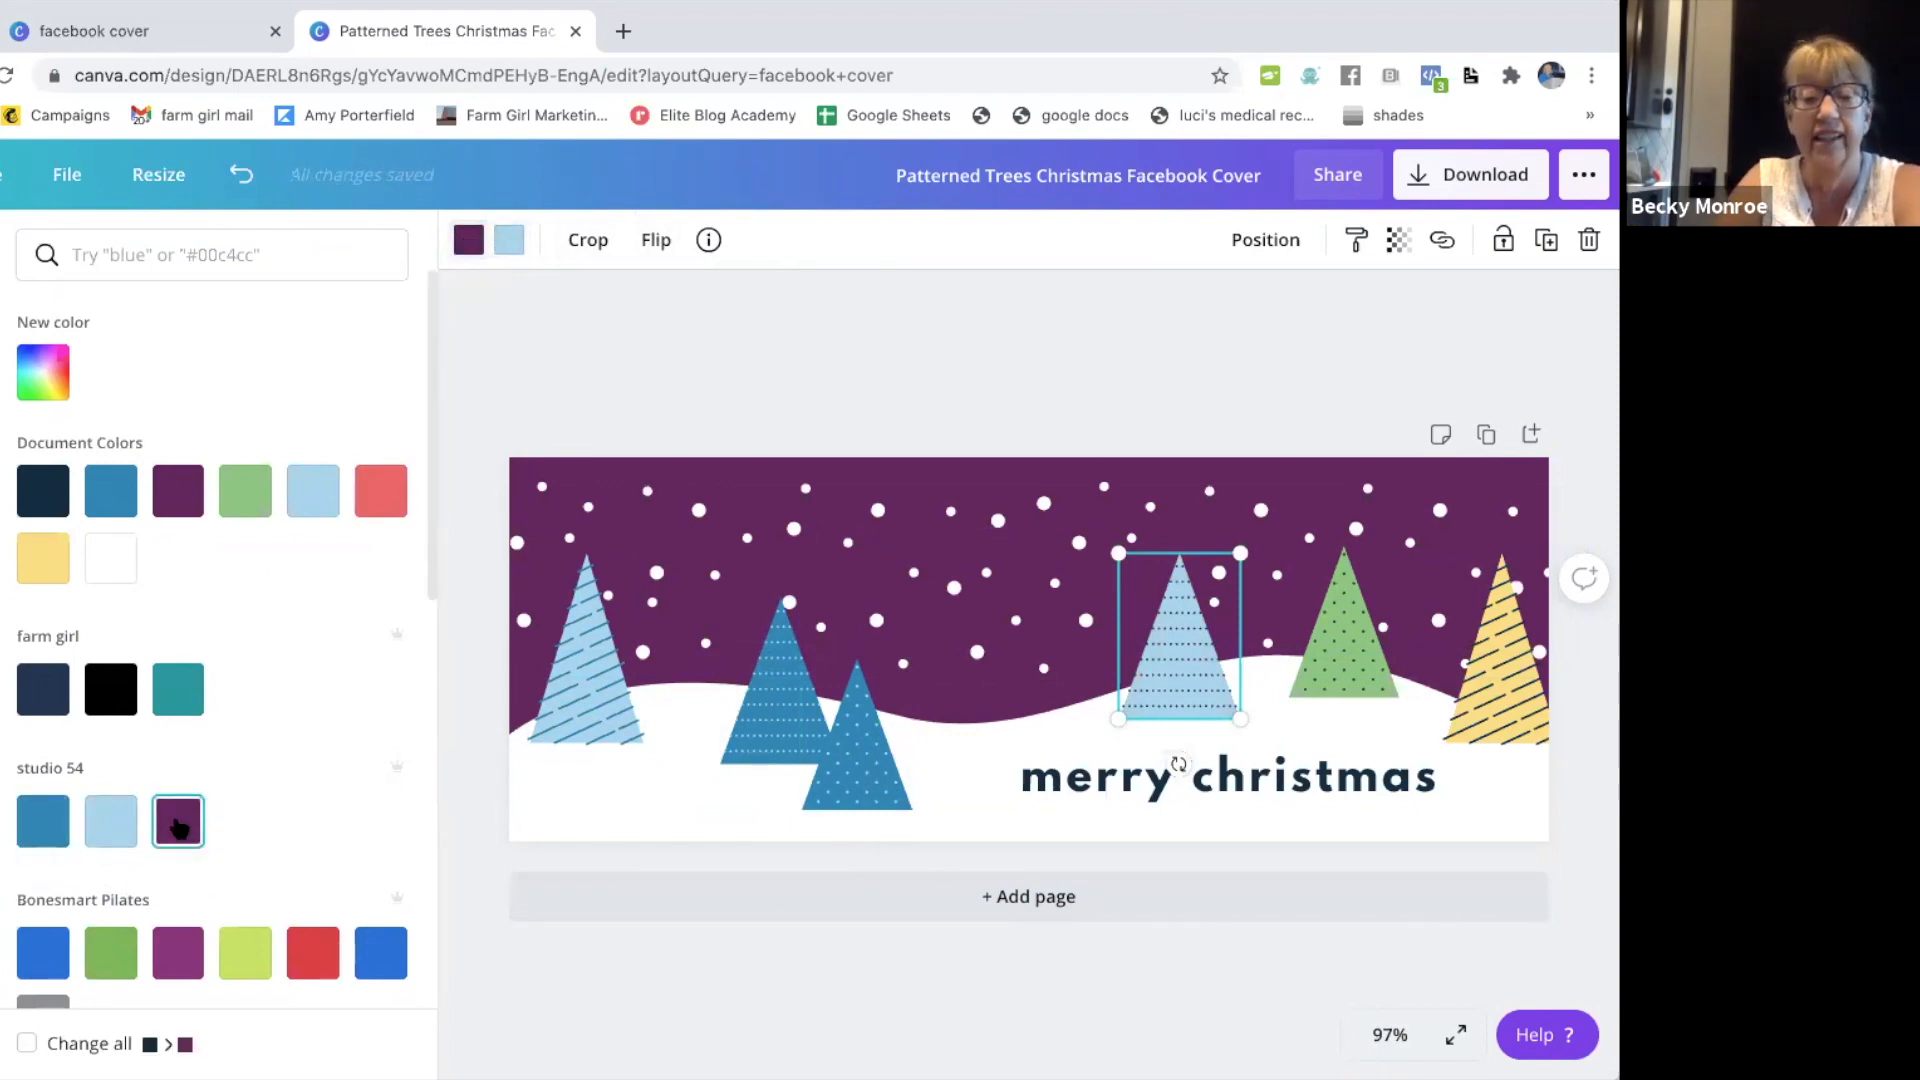
Step: Change the body of the yellow tree at the cover's right edge to the studio 54 medium blue
left_click(1318, 640)
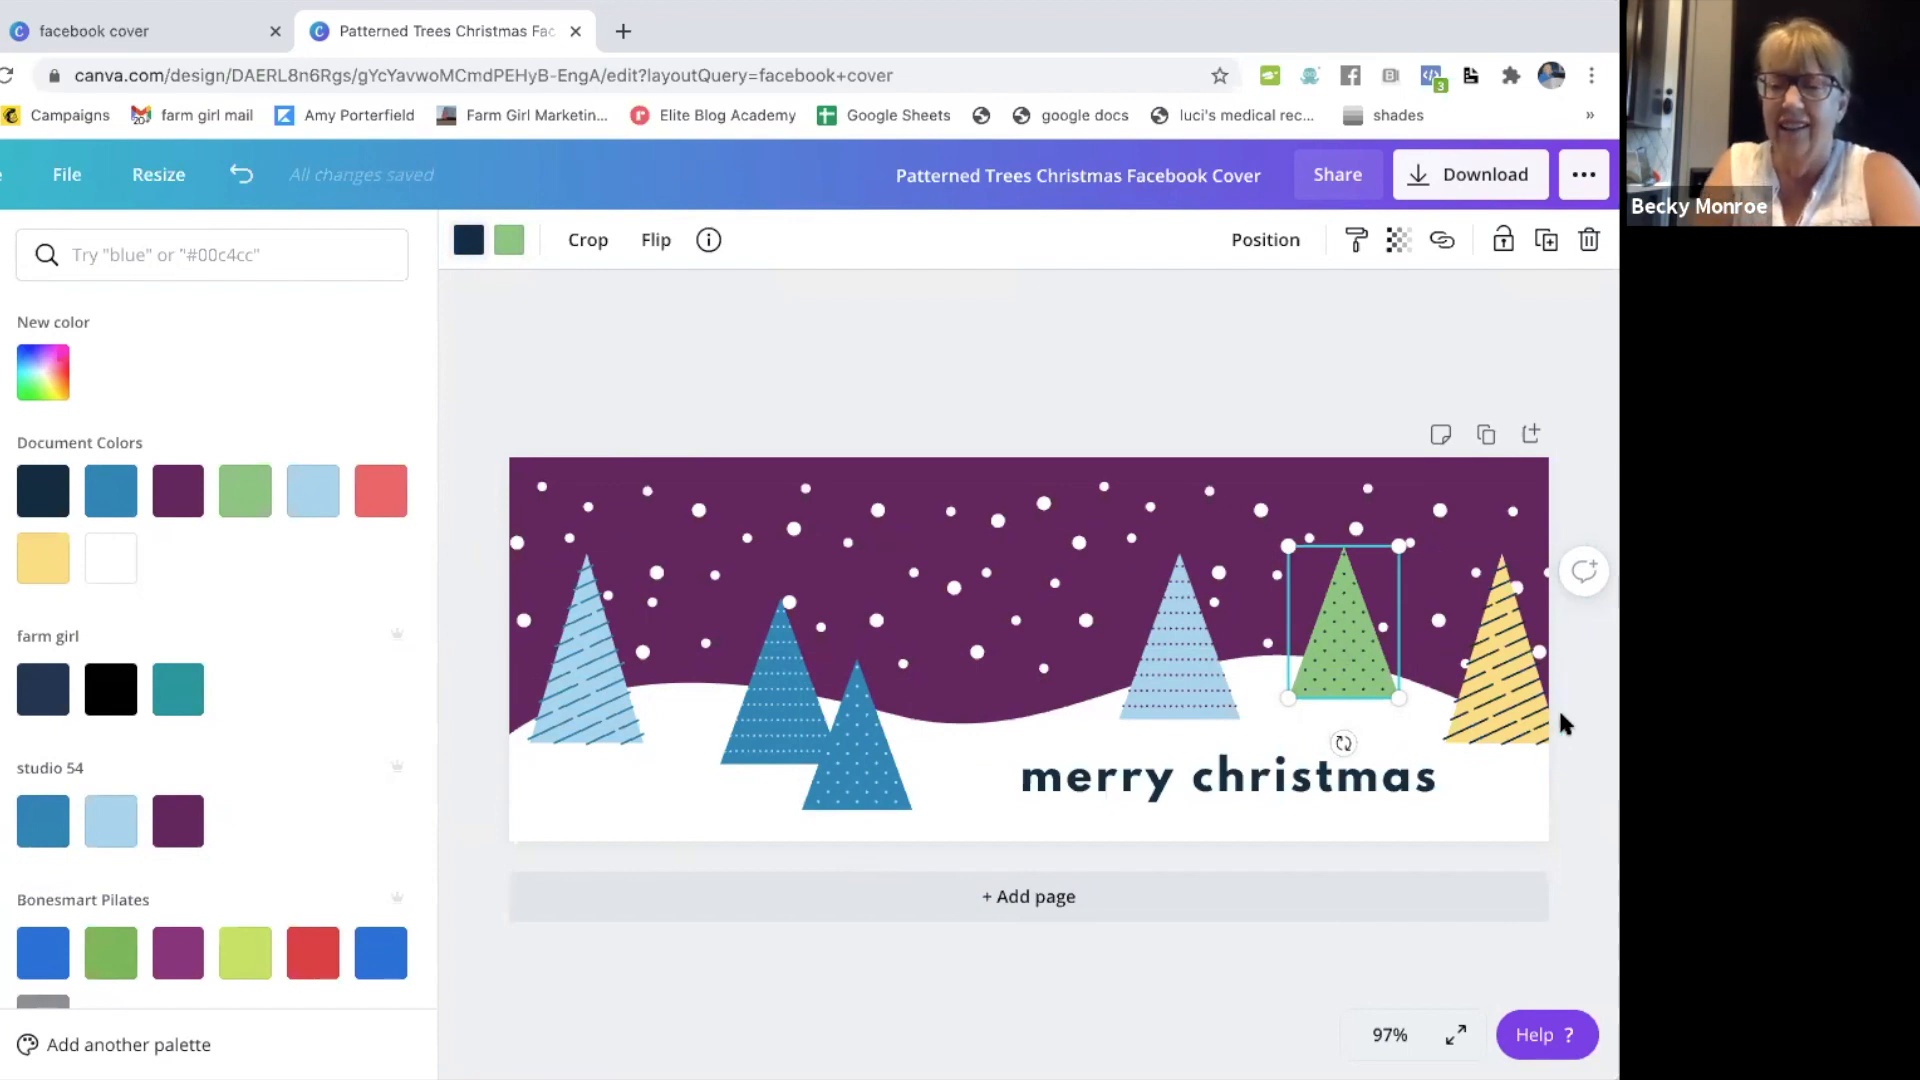
left_click(1490, 706)
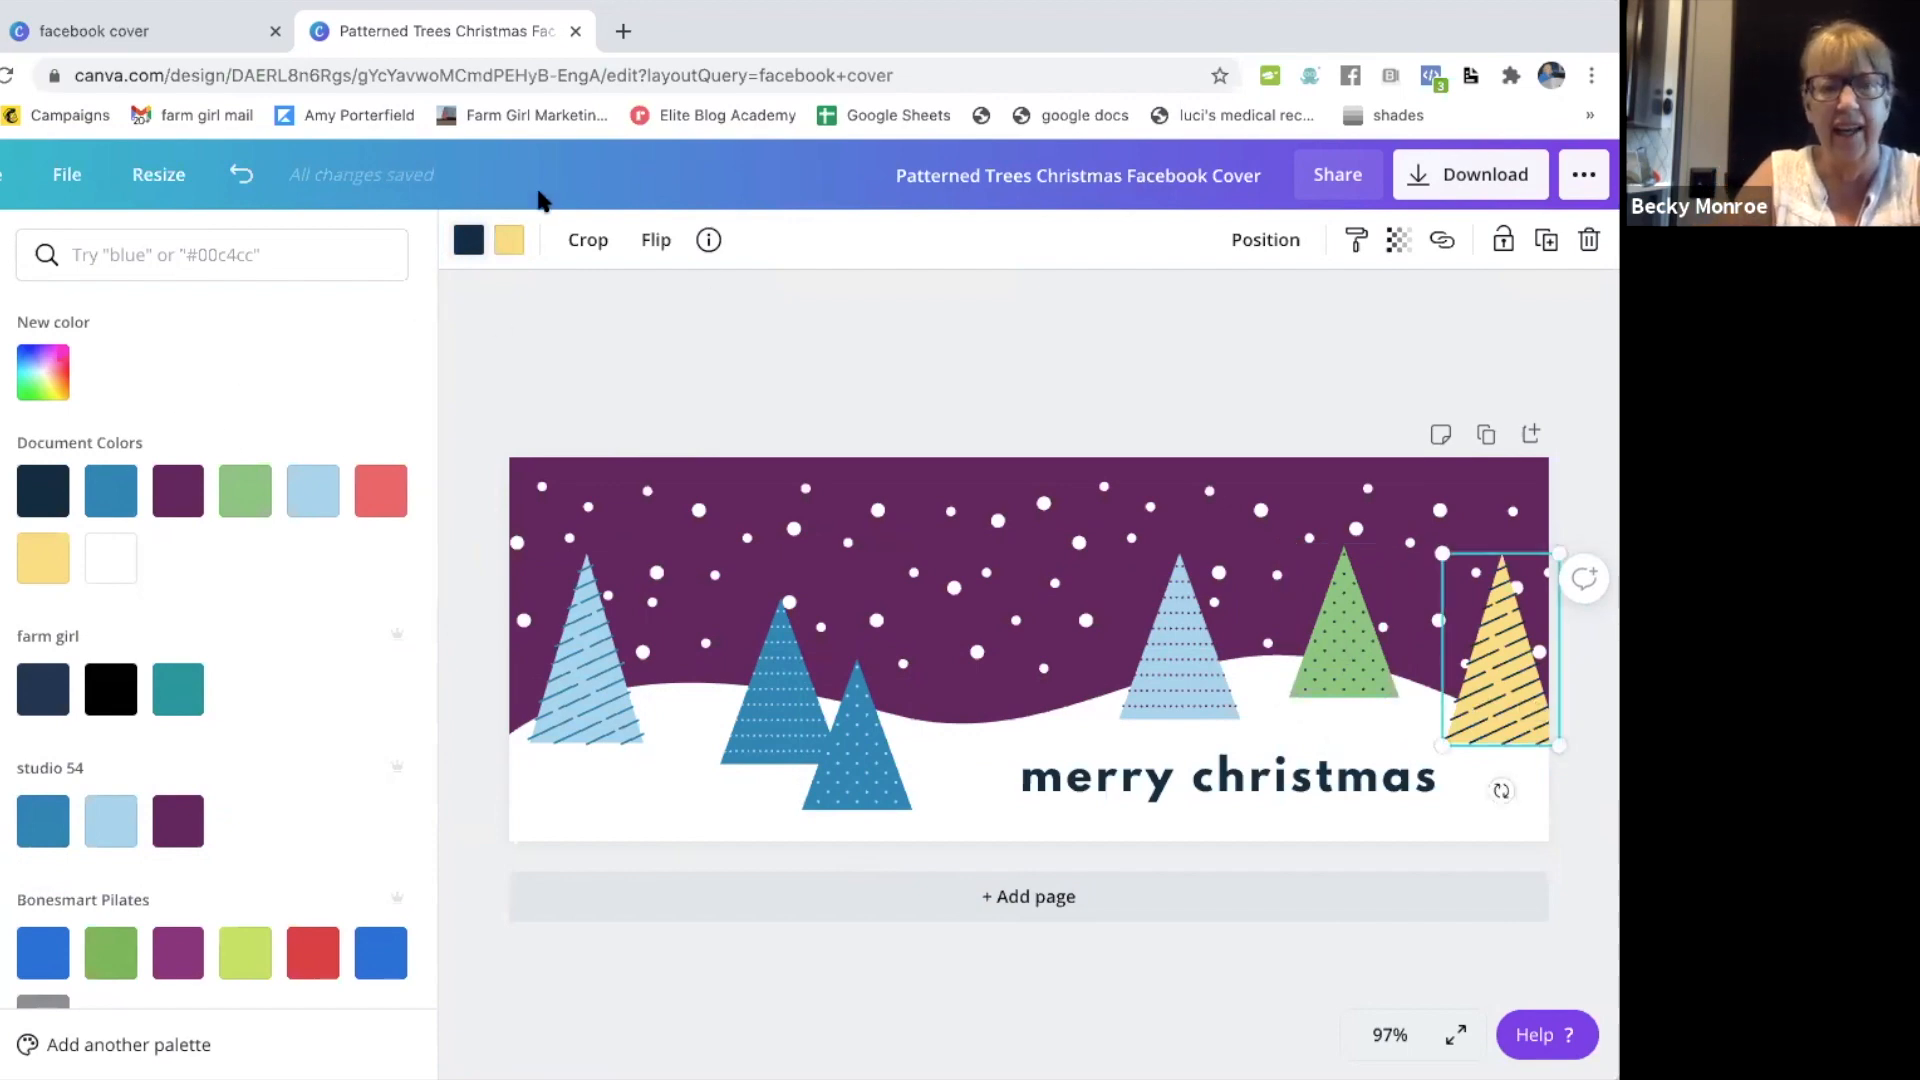
left_click(47, 817)
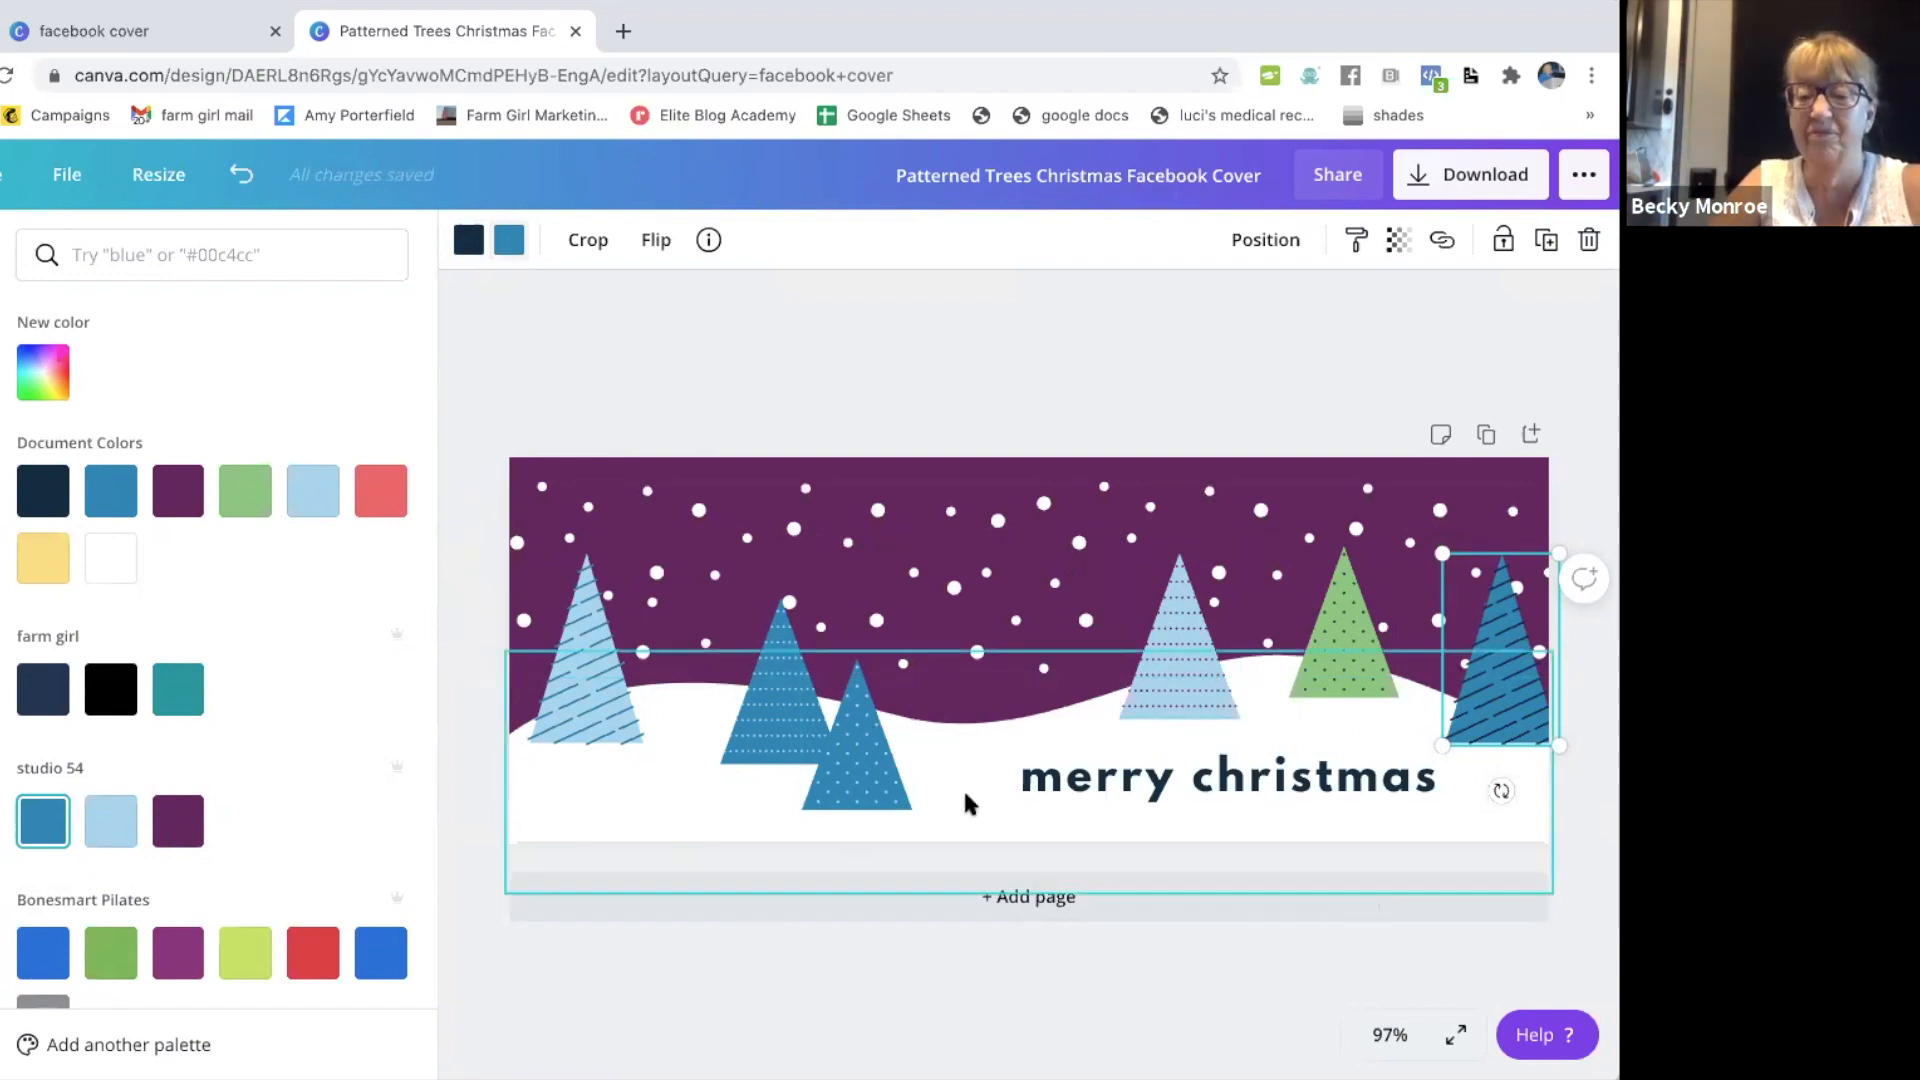
Step: Change the "merry christmas" text color to the purple used for the background
left_click(1236, 779)
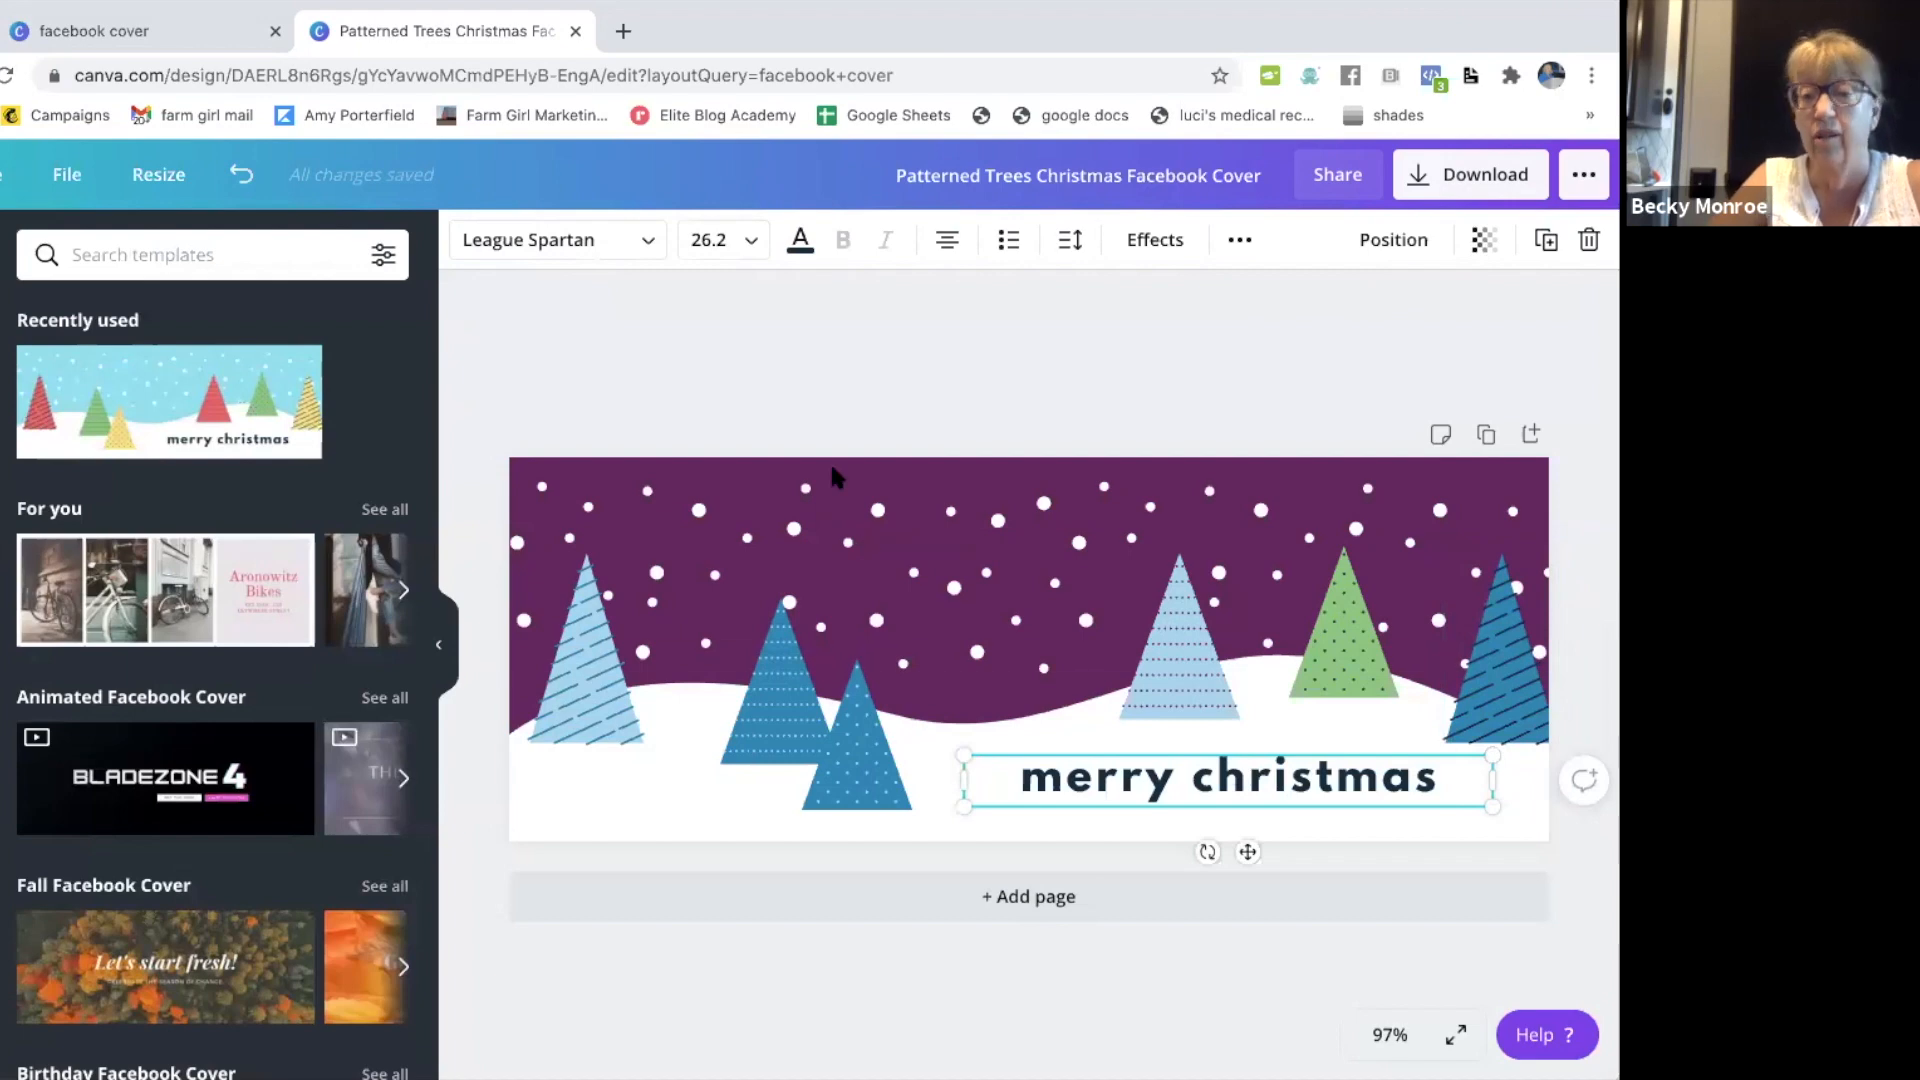
left_click(800, 240)
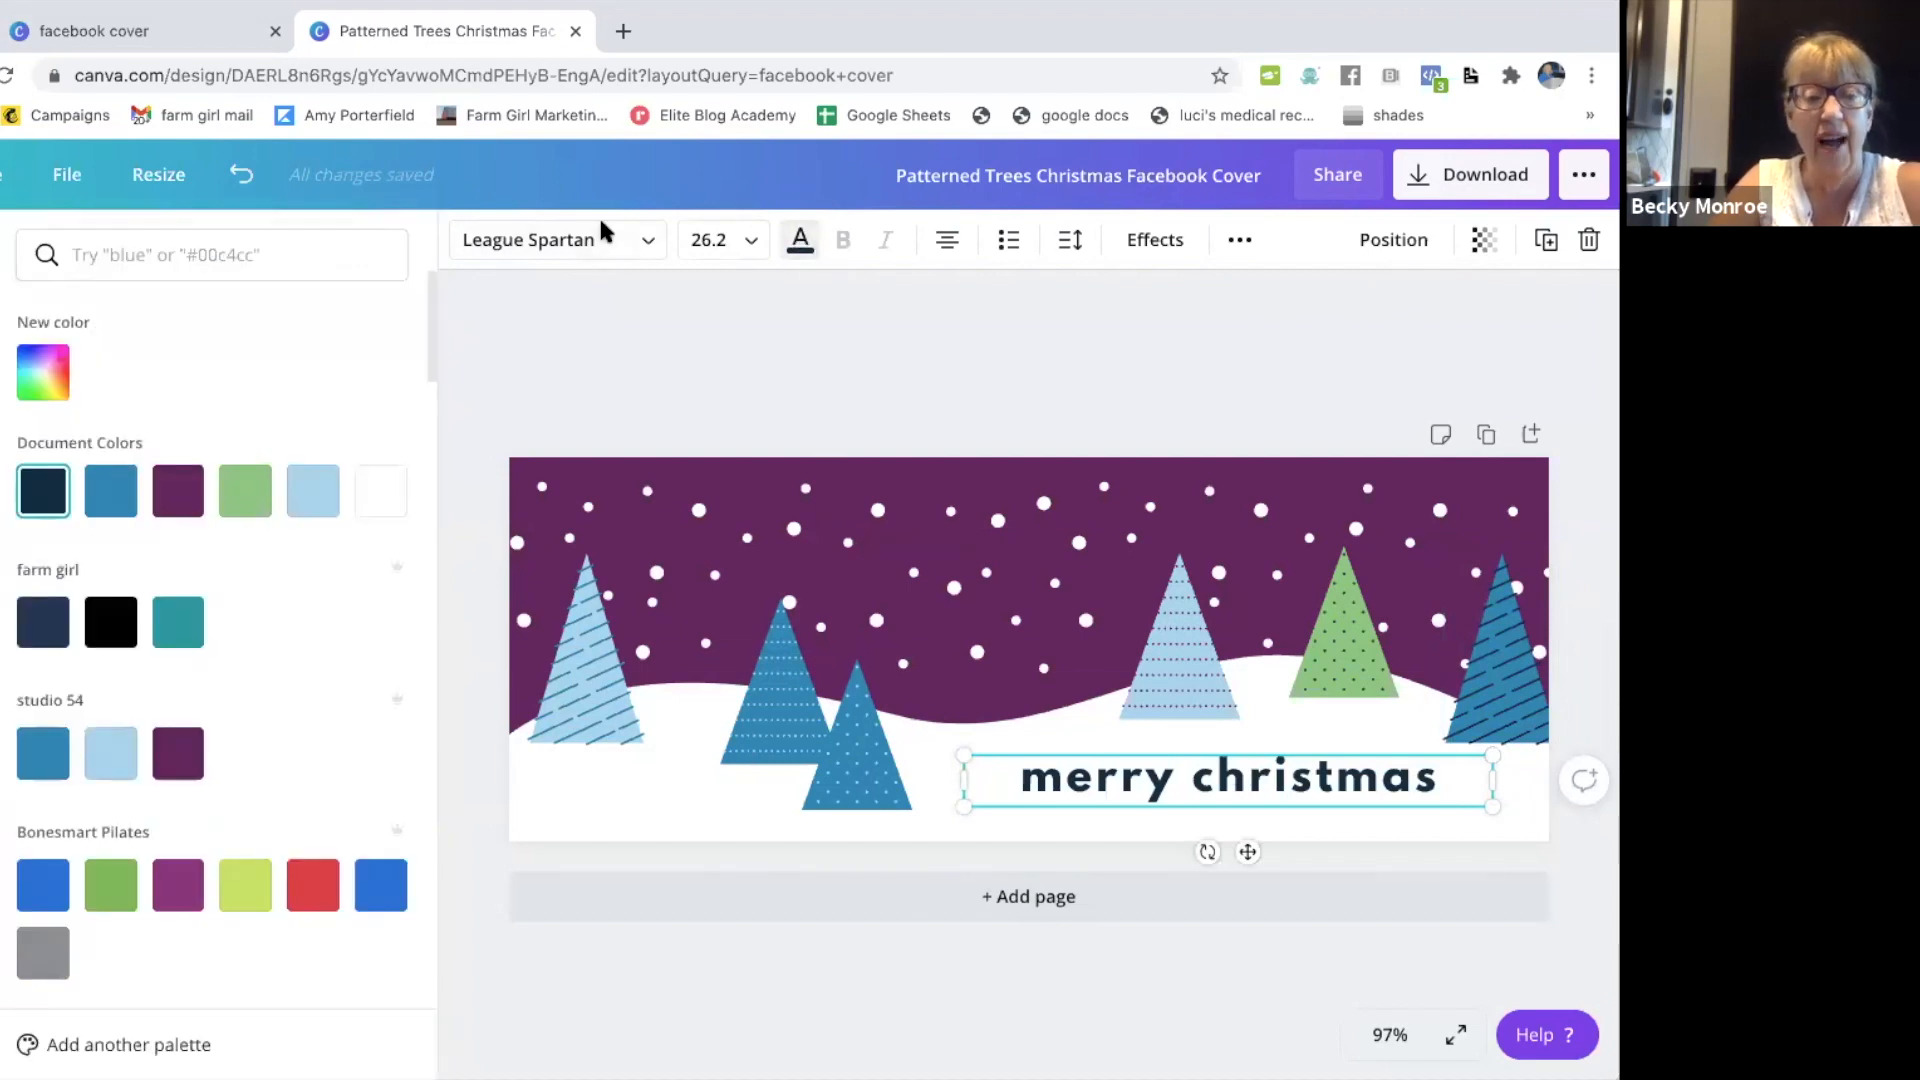
left_click(178, 490)
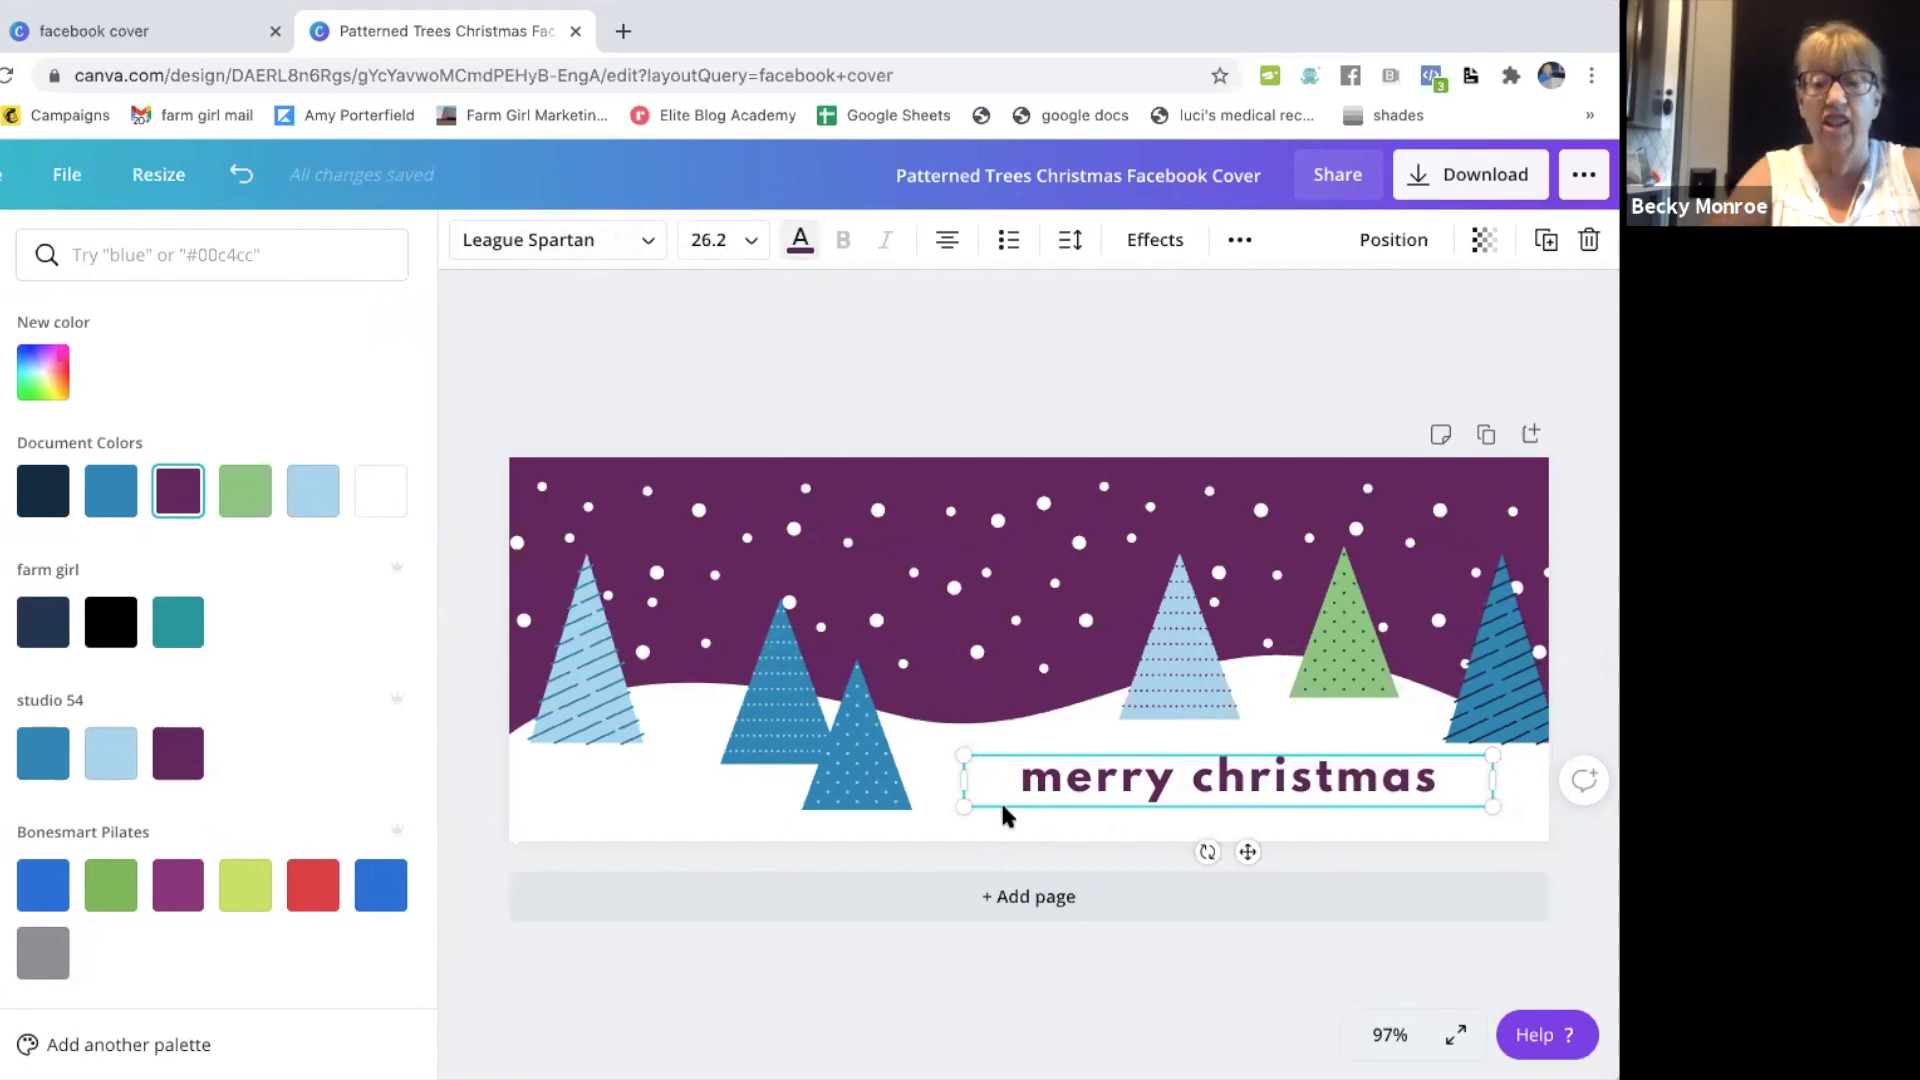
Step: Duplicate the cover page and change the background of the copy to the Bonesmart Pilates blue
left_click(1483, 437)
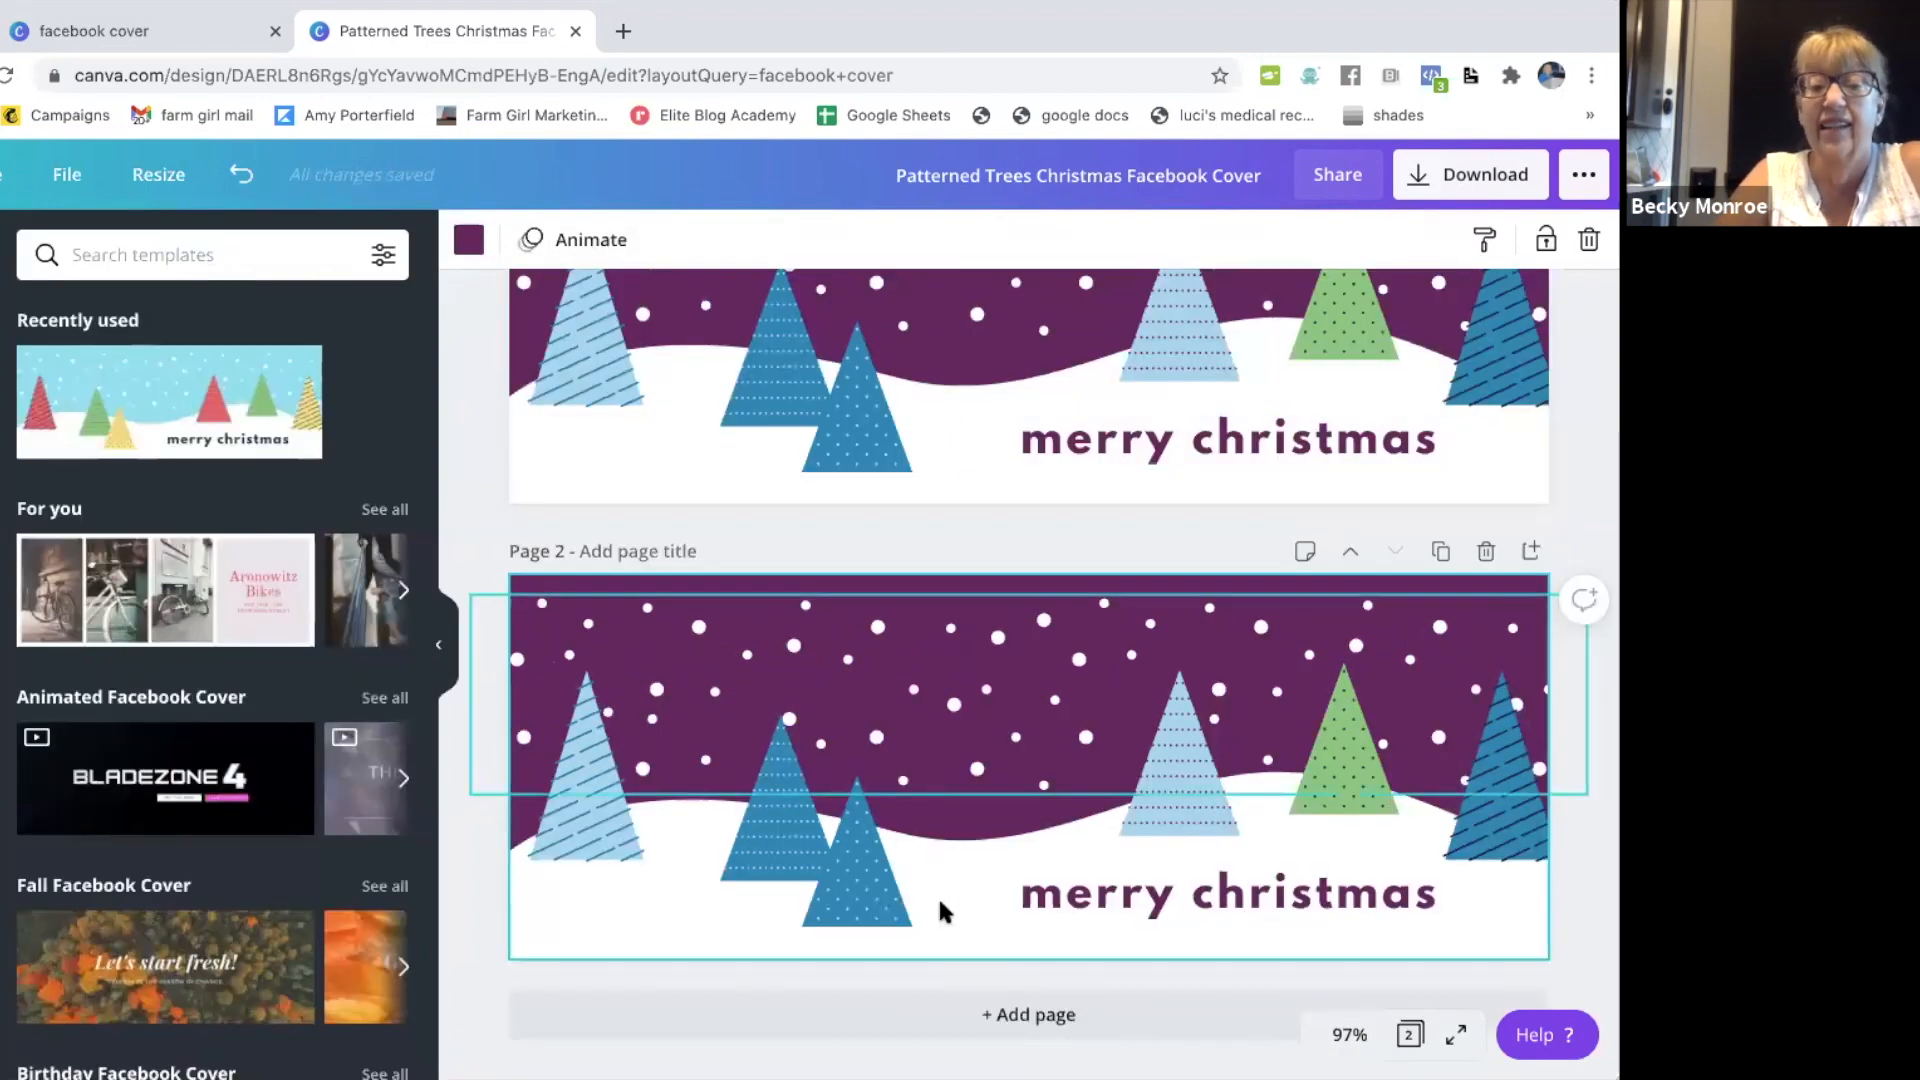
scroll(1582, 634, "up", 3)
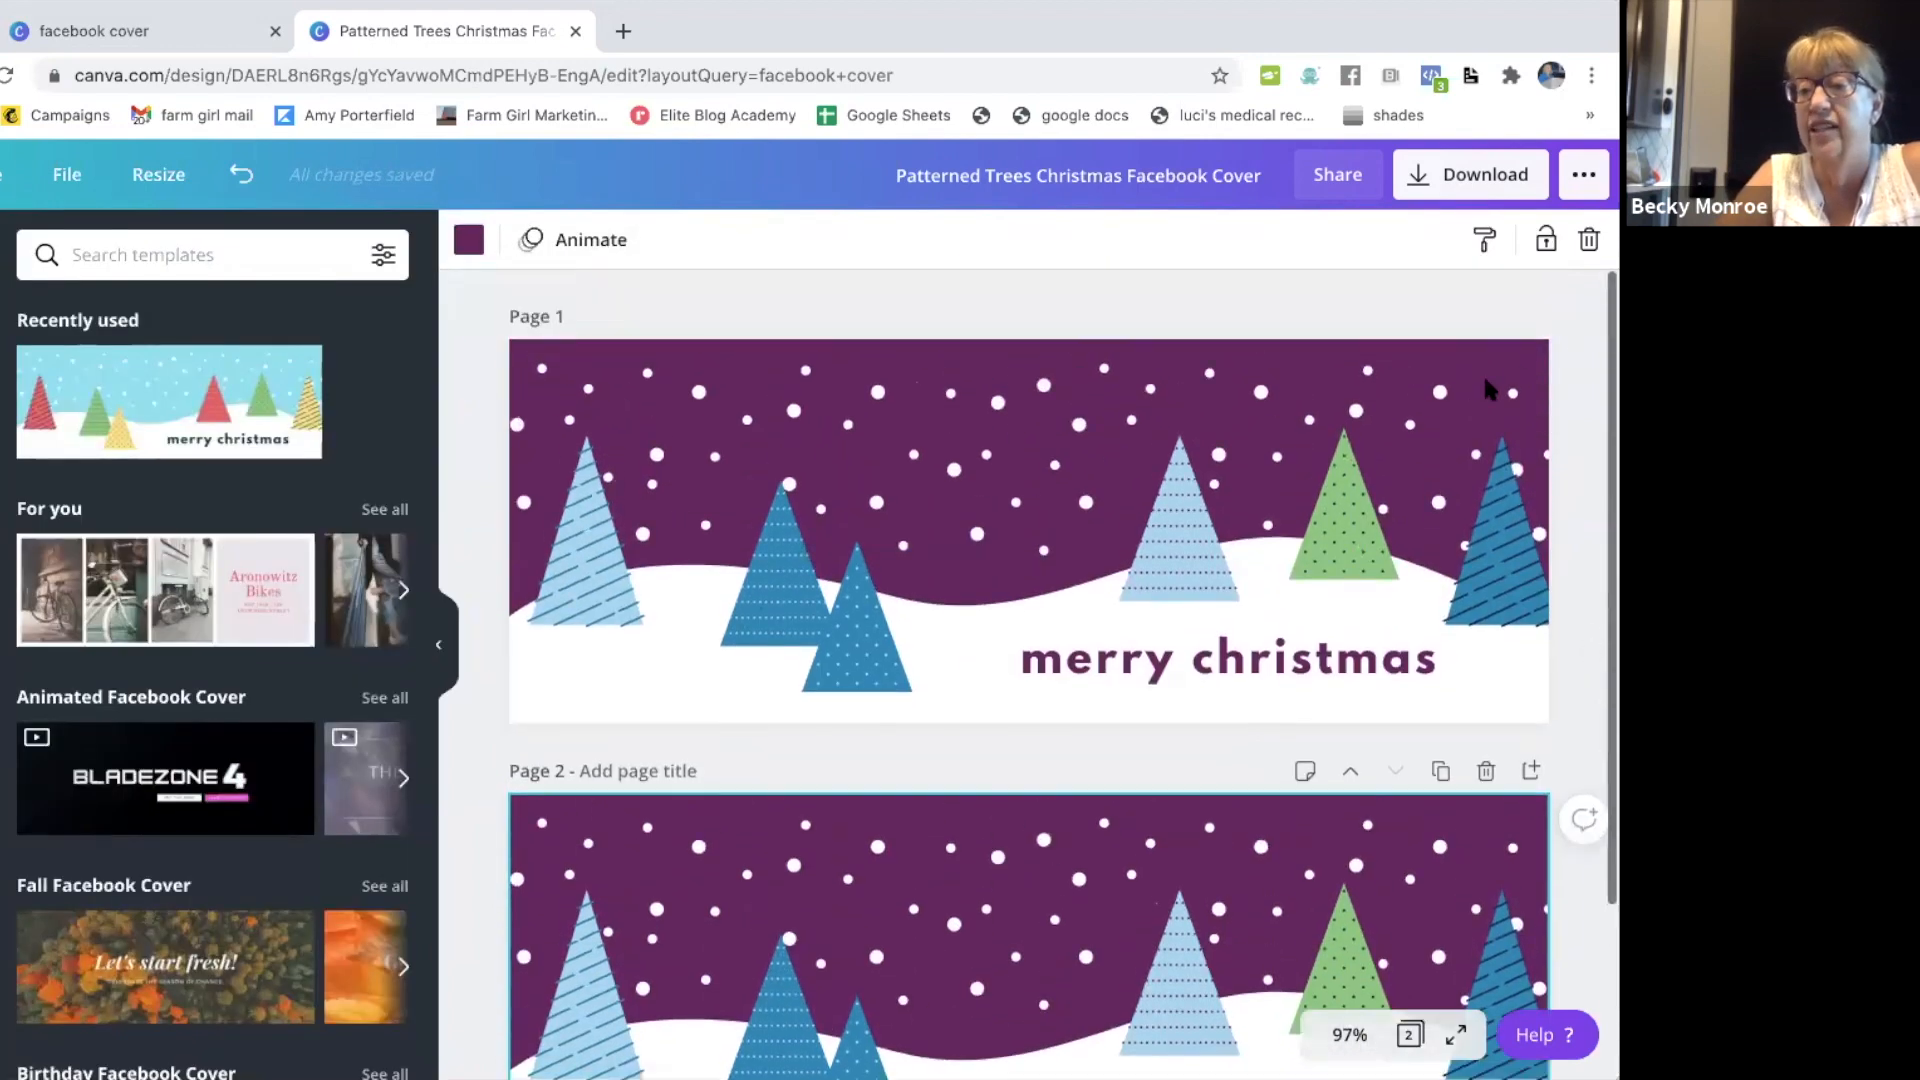
left_click(1190, 915)
scroll(1190, 915, "down", 3)
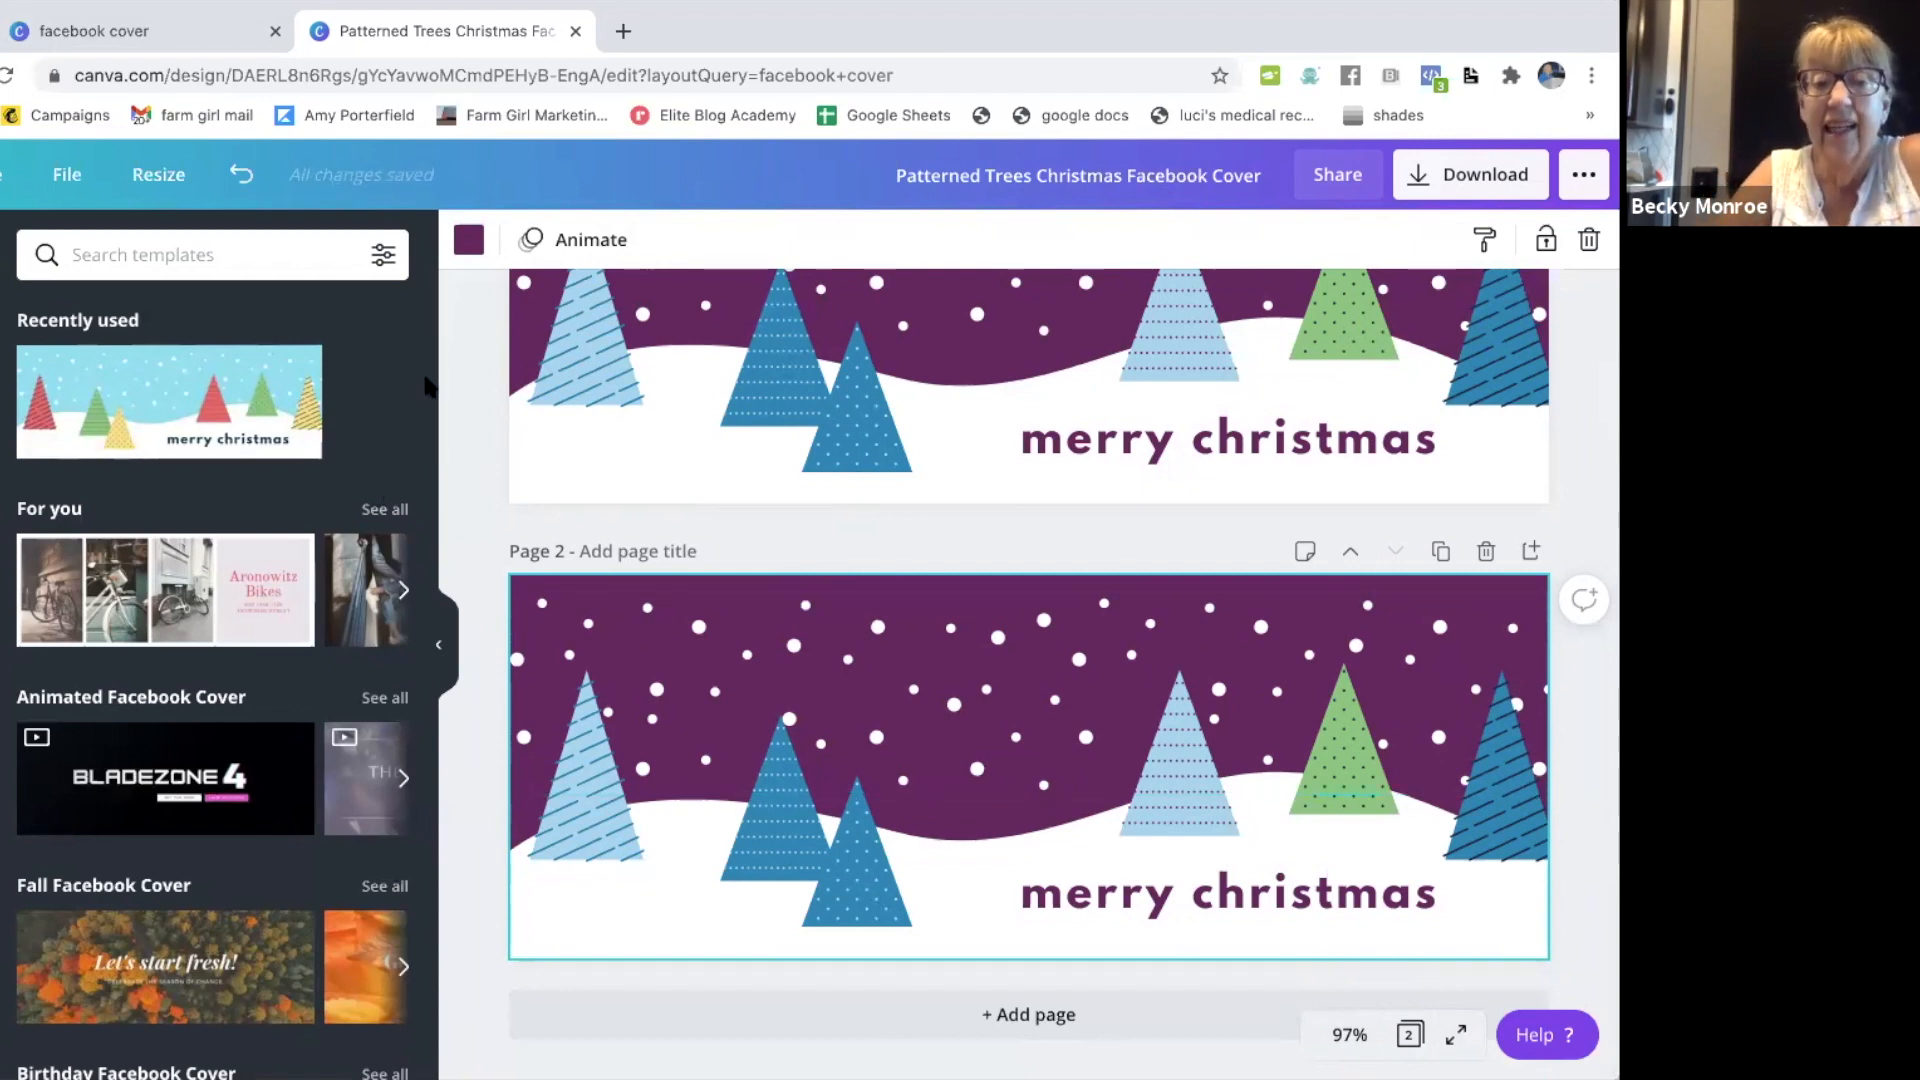
left_click(469, 239)
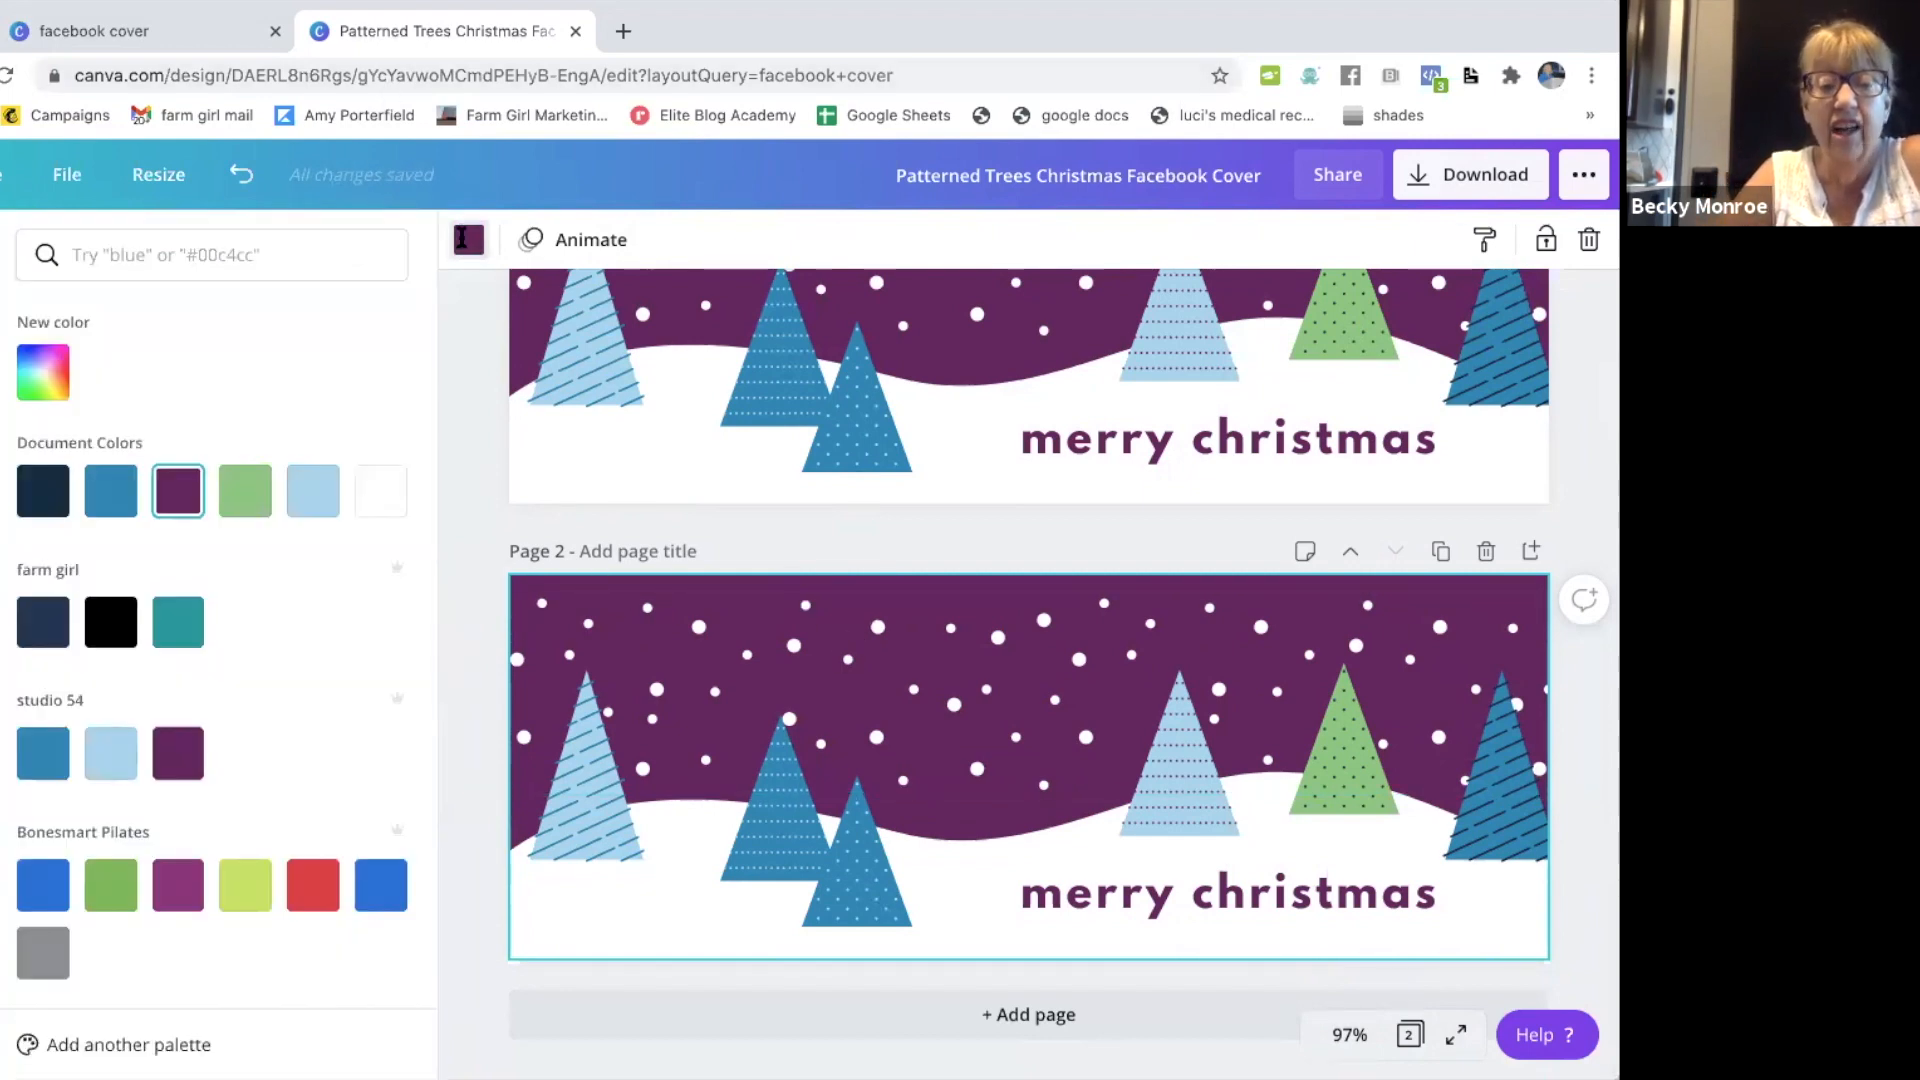
left_click(42, 889)
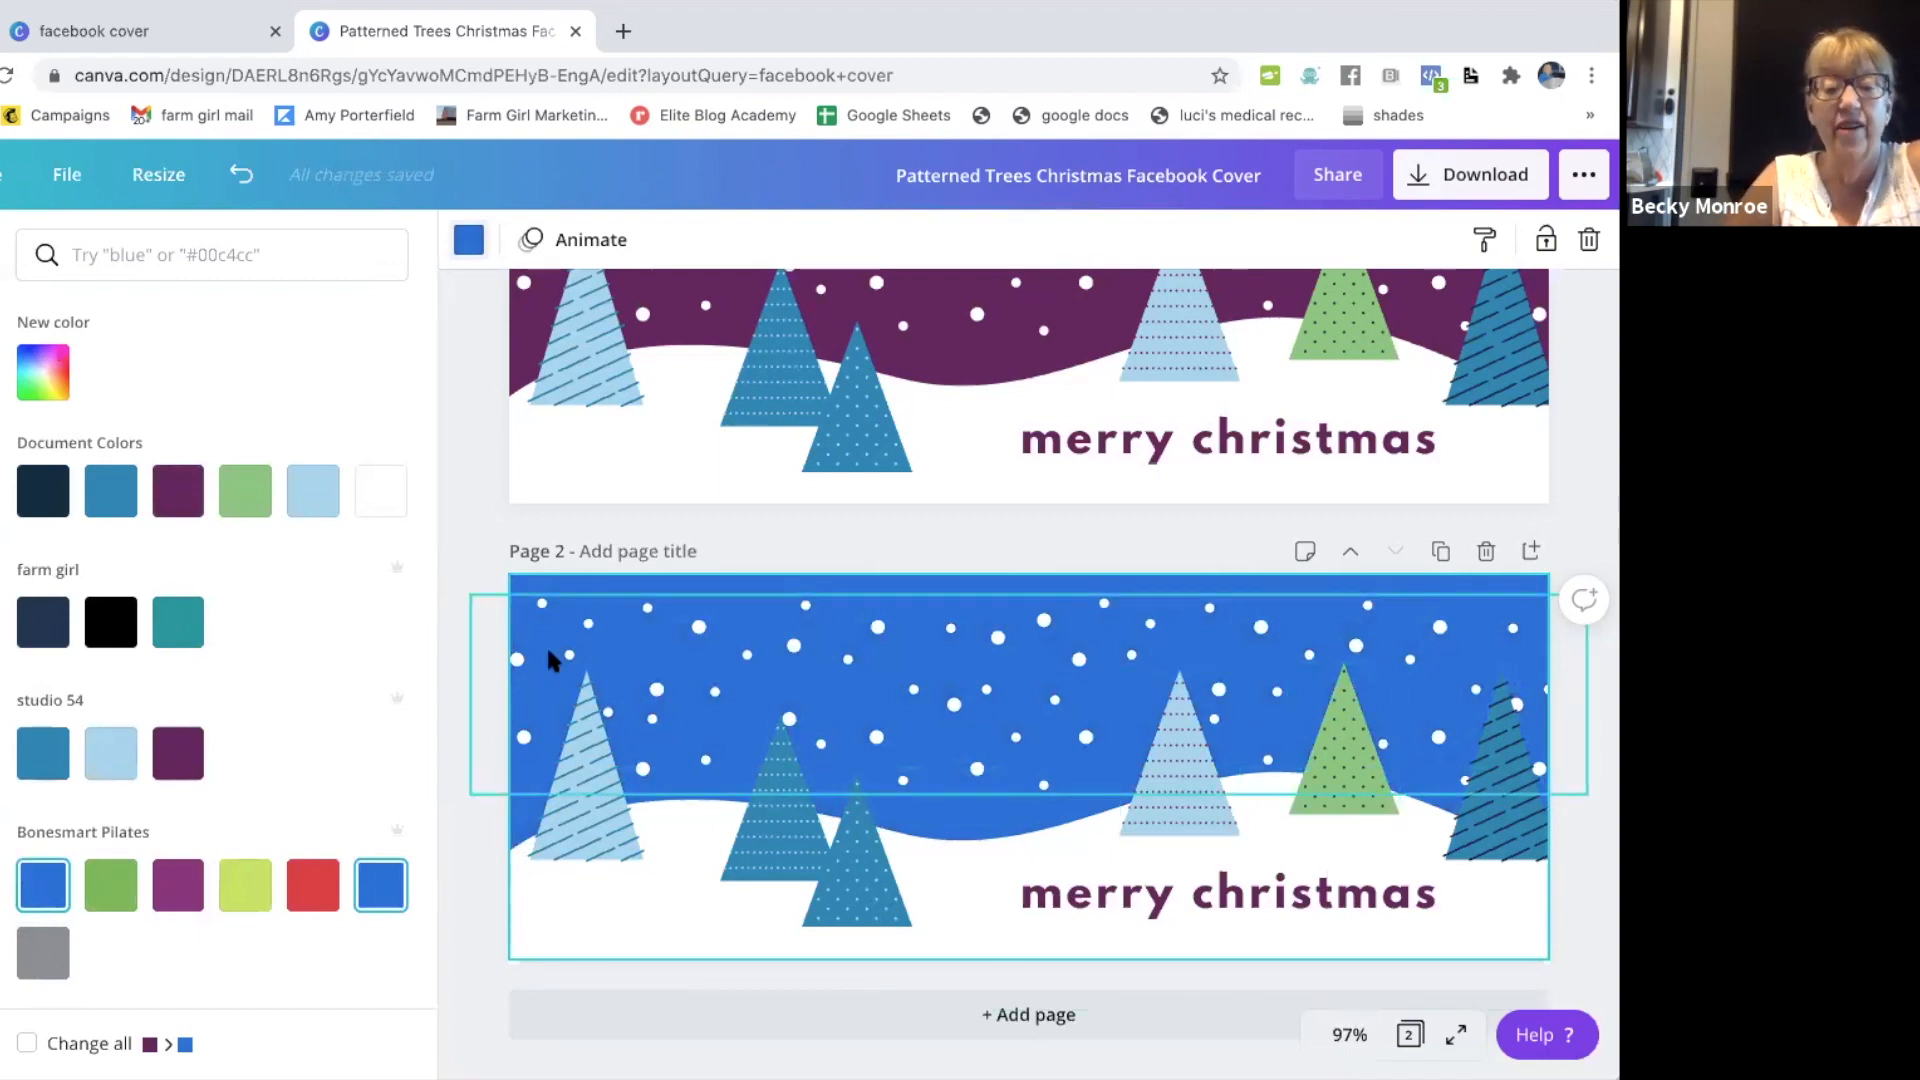
Step: Recolor the leftmost tree on page 2 with a red body and lime green stripes from the Bonesmart Pilates palette
left_click(600, 838)
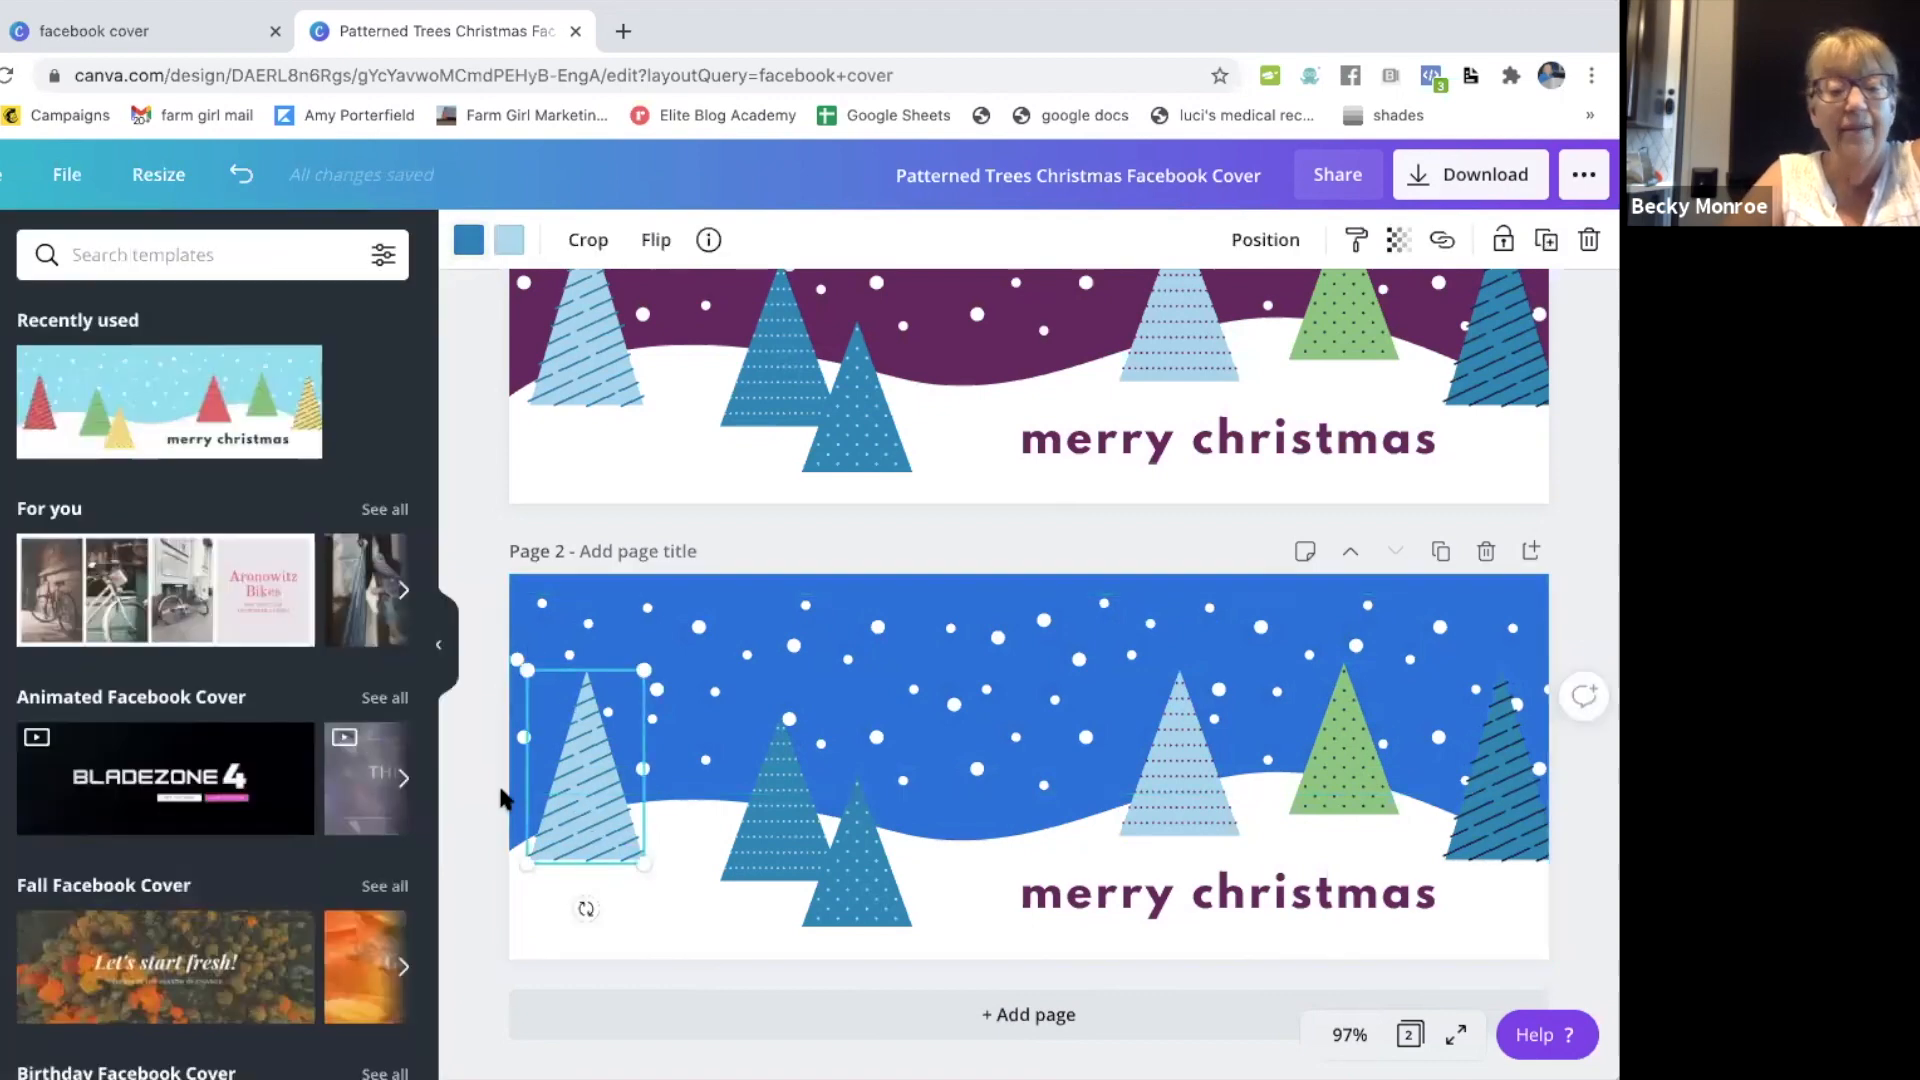
left_click(509, 240)
left_click(313, 952)
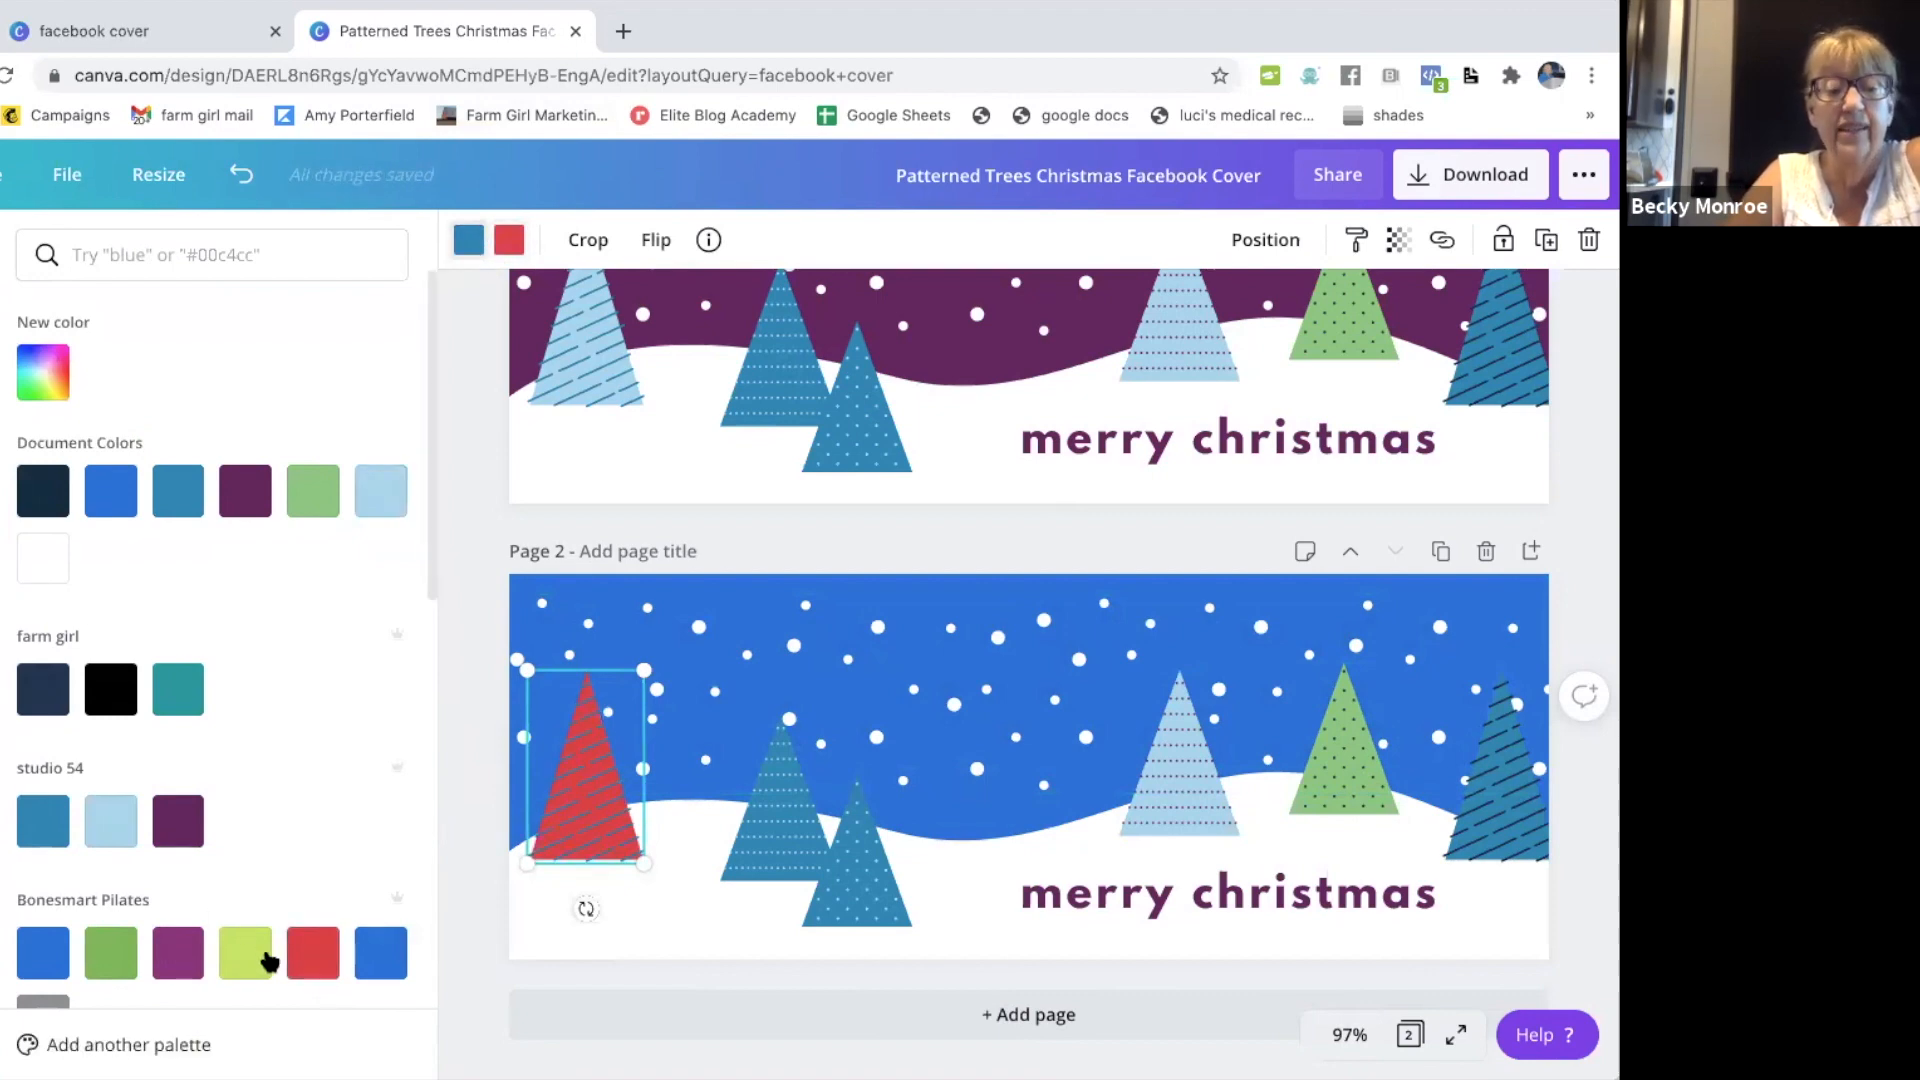
left_click(265, 955)
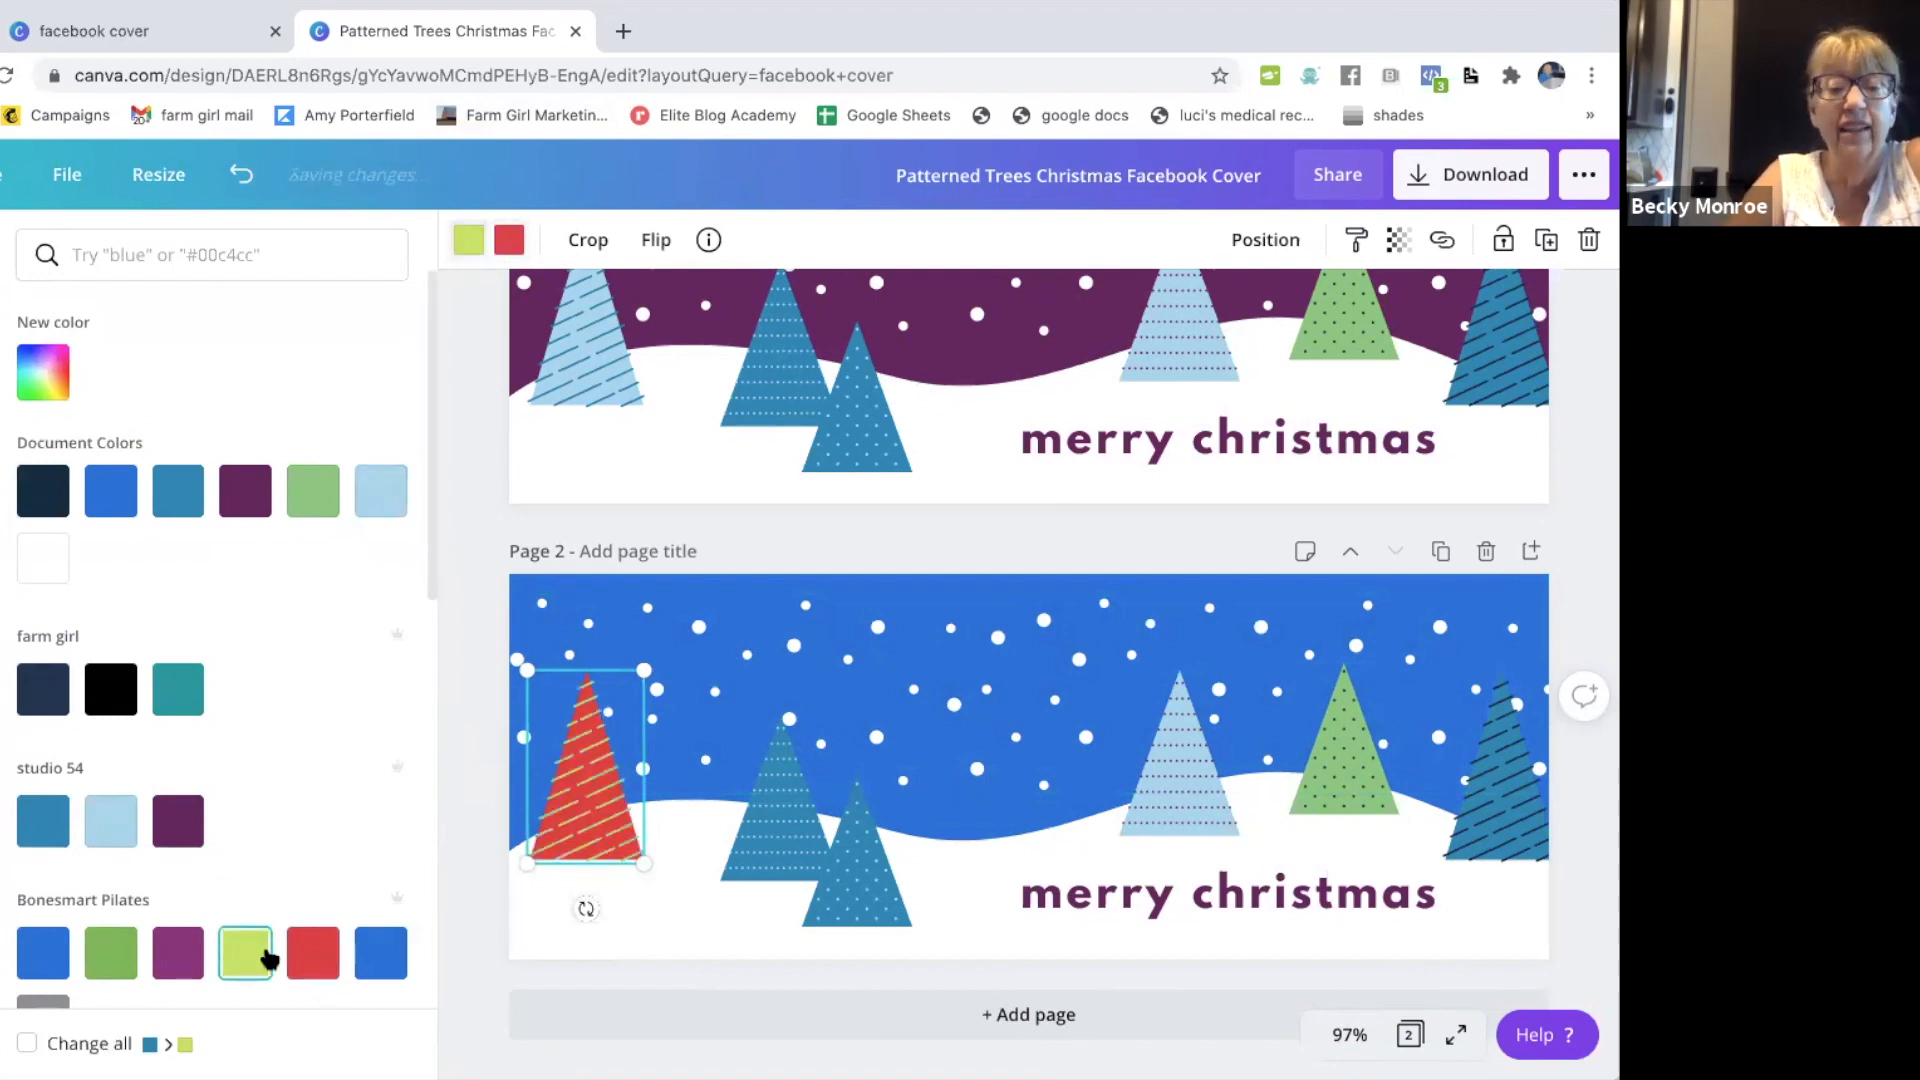
Step: Give the second tree from the left on page 2 a Bonesmart Pilates purple body and a green pattern
left_click(764, 847)
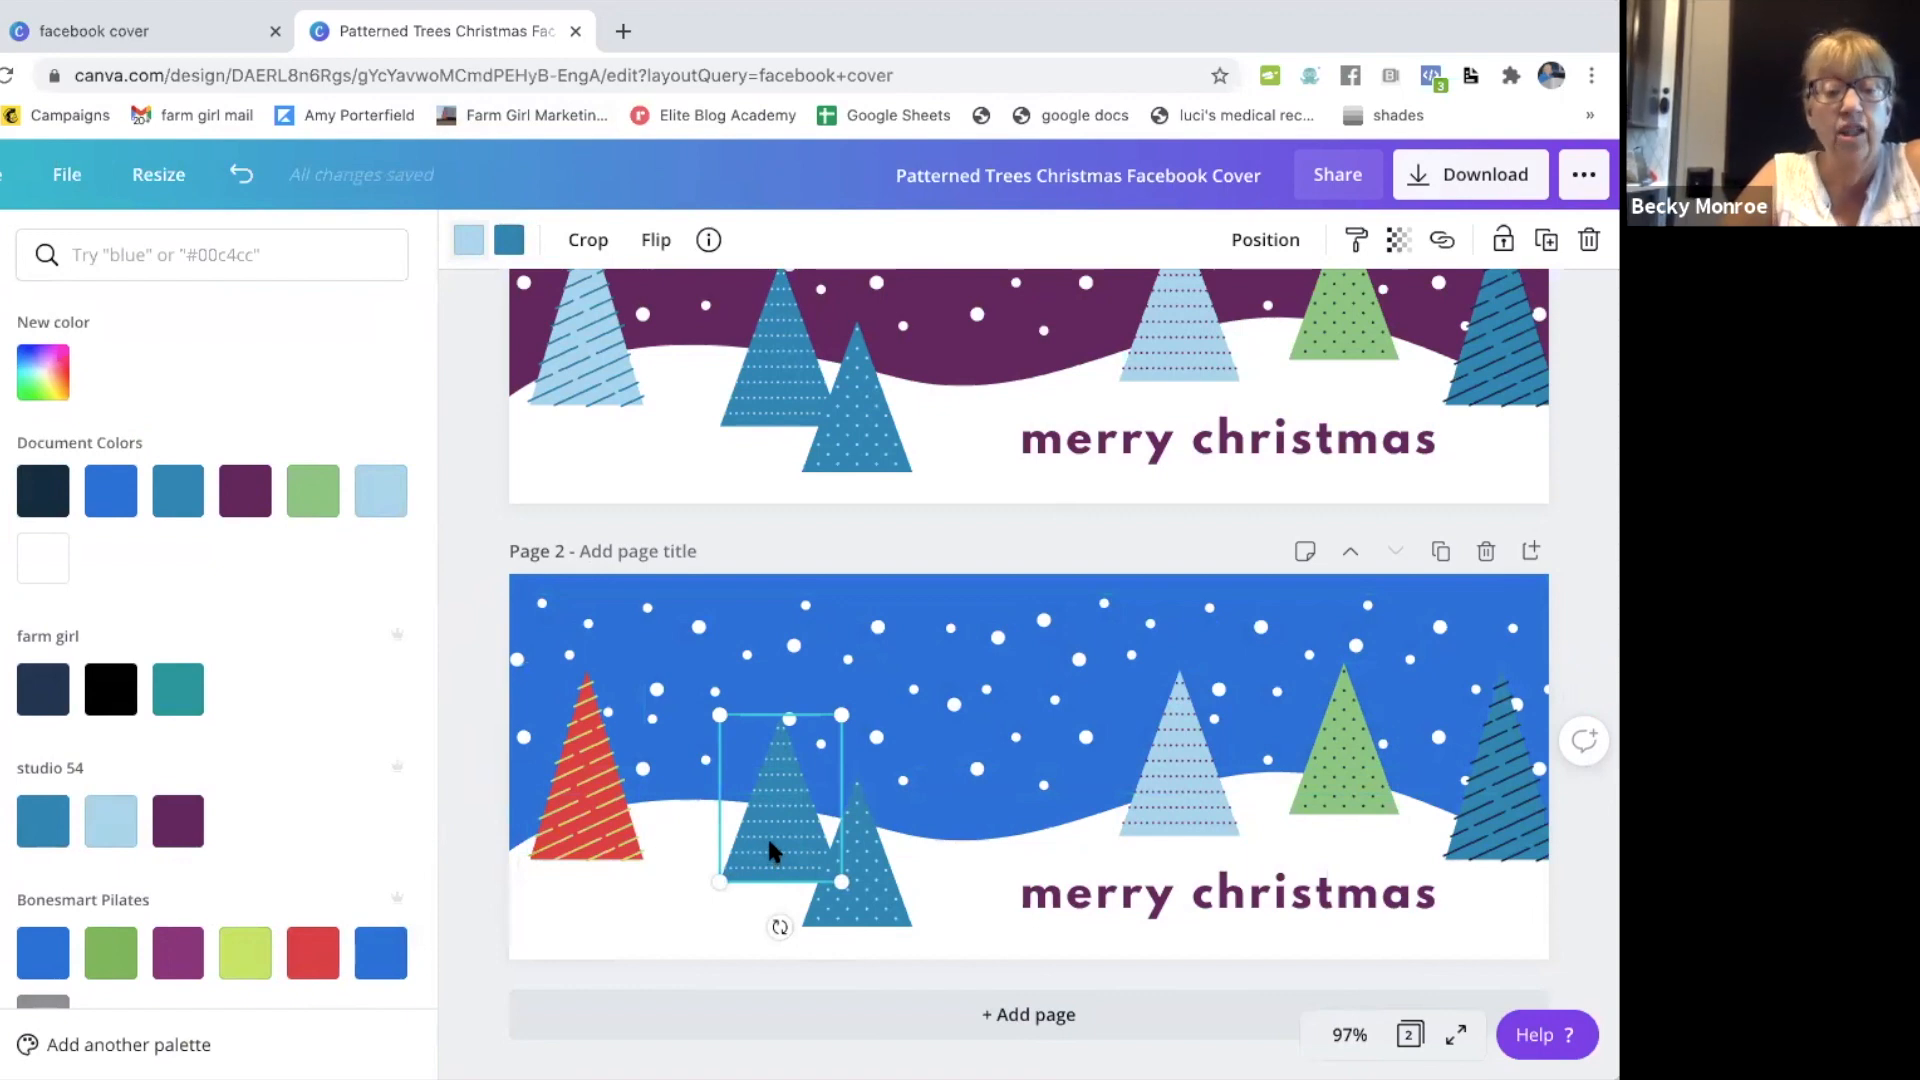
left_click(178, 953)
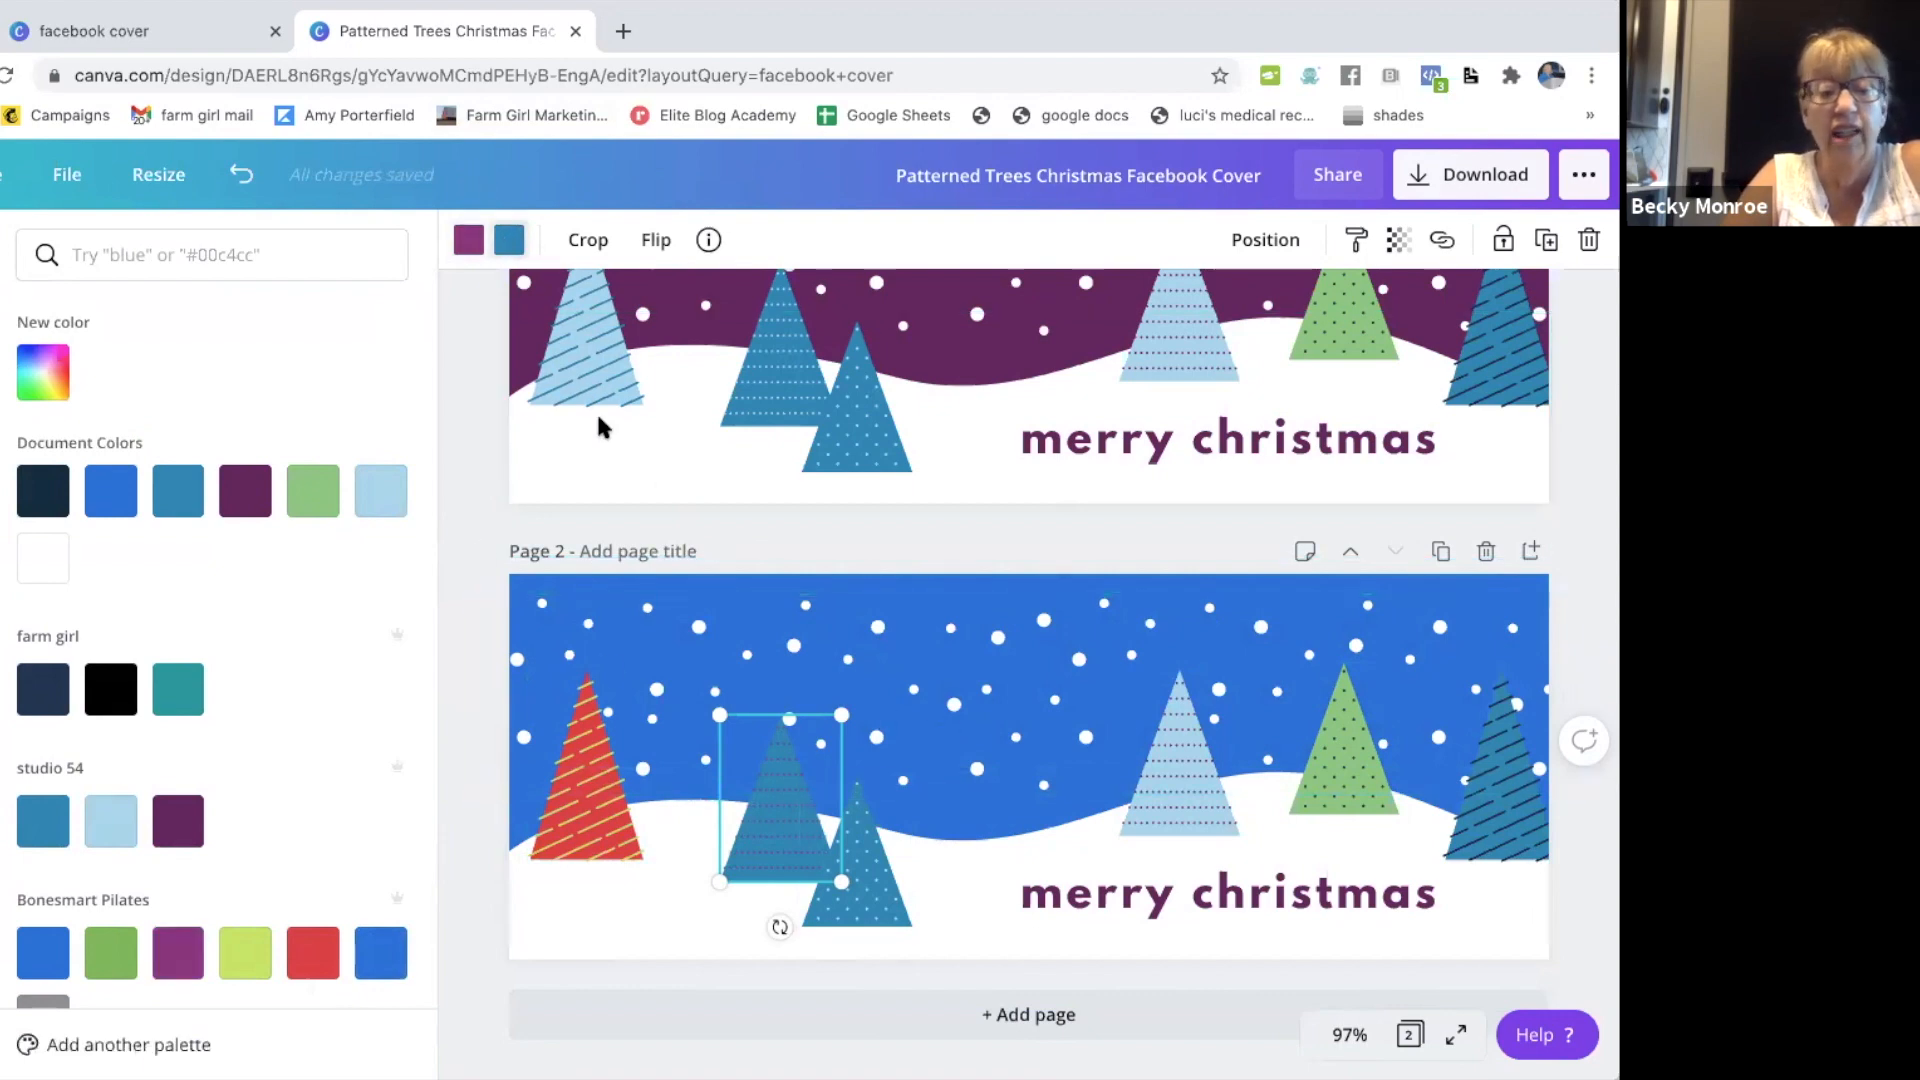
left_click(180, 955)
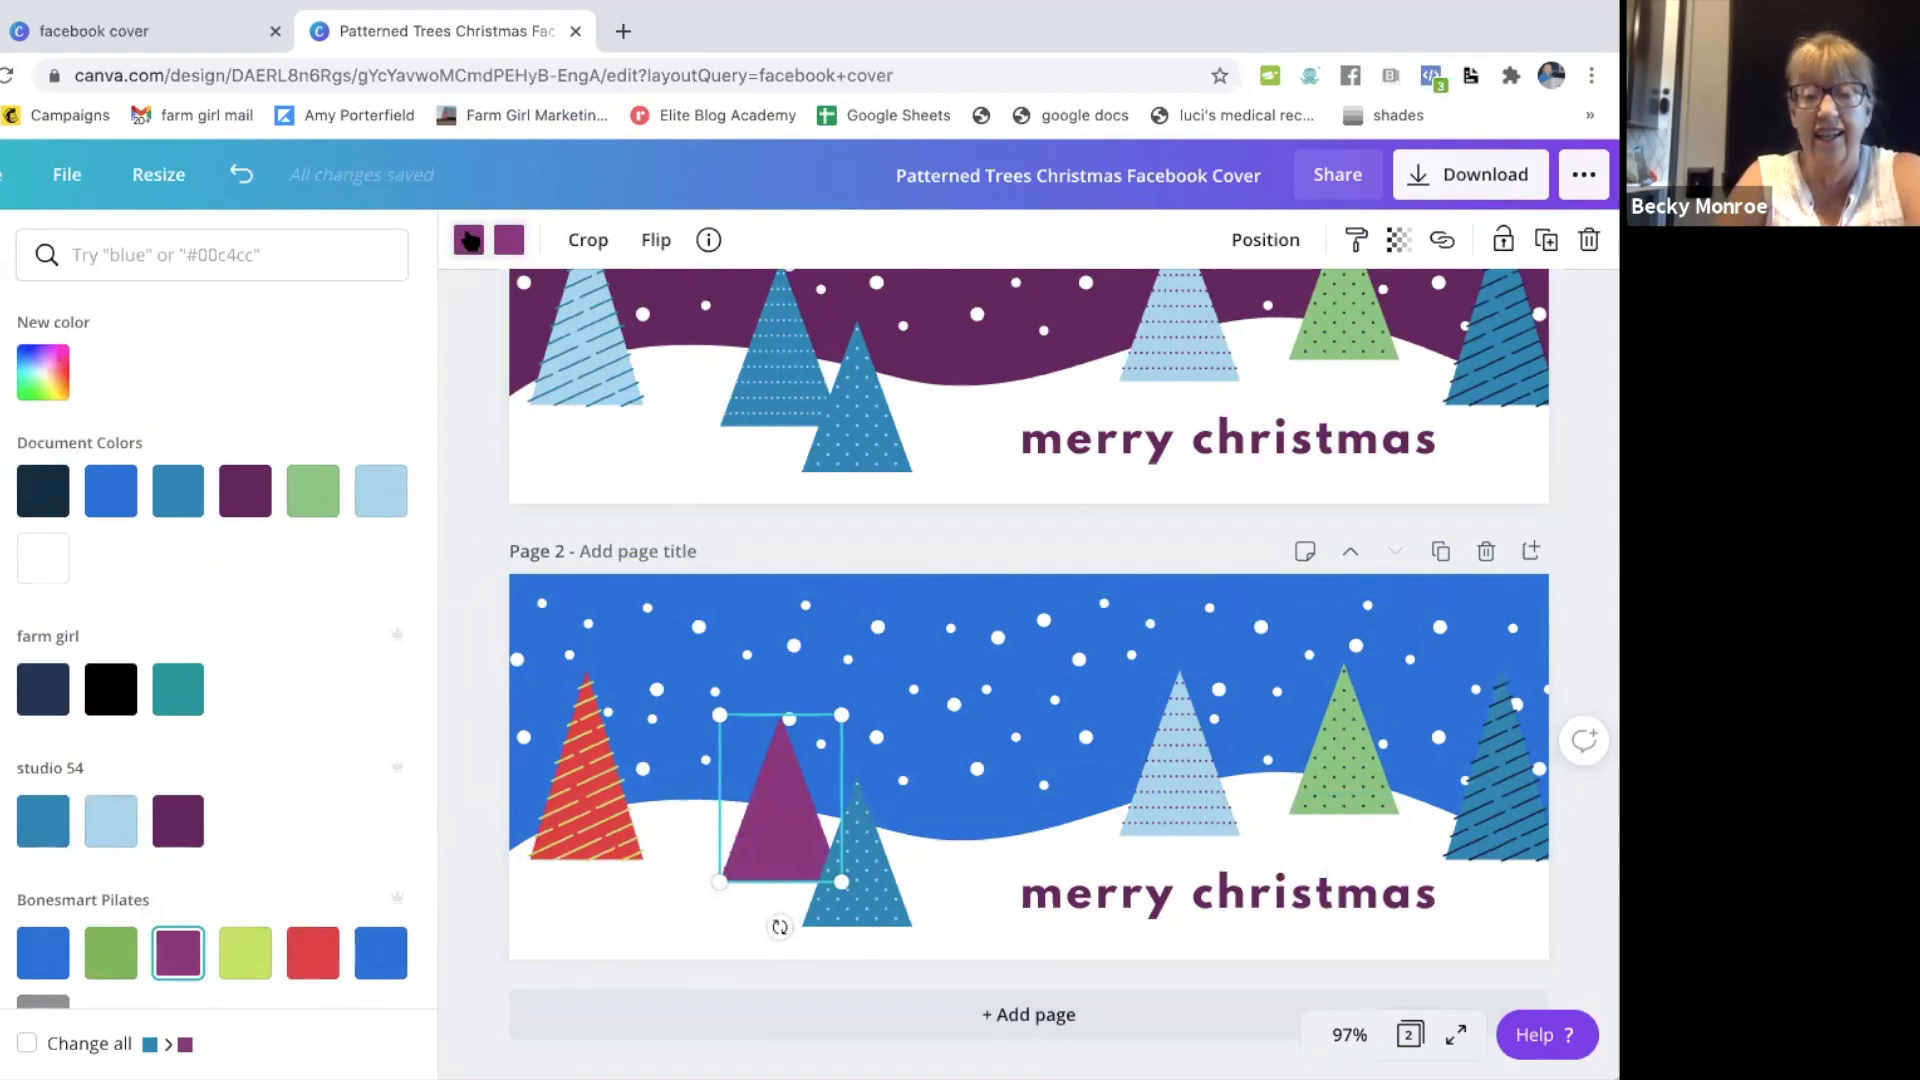
left_click(469, 240)
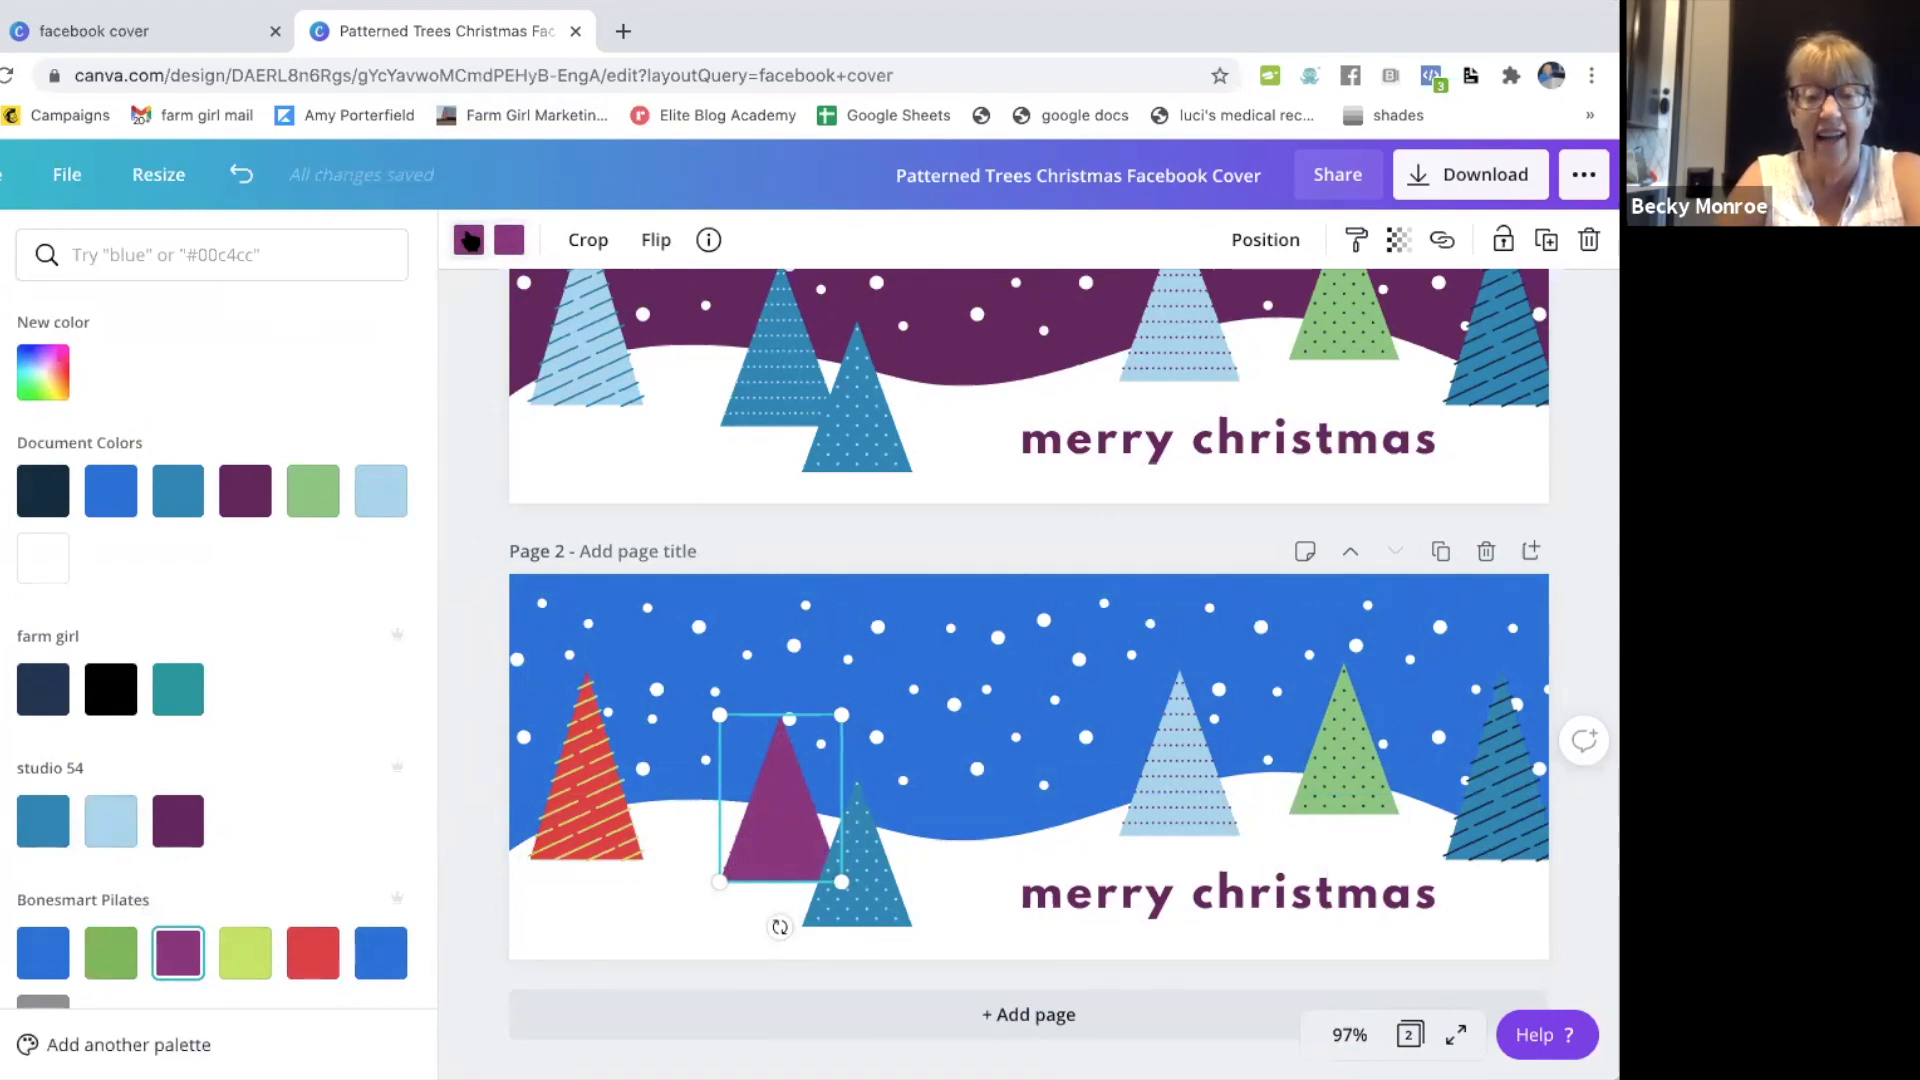
left_click(110, 958)
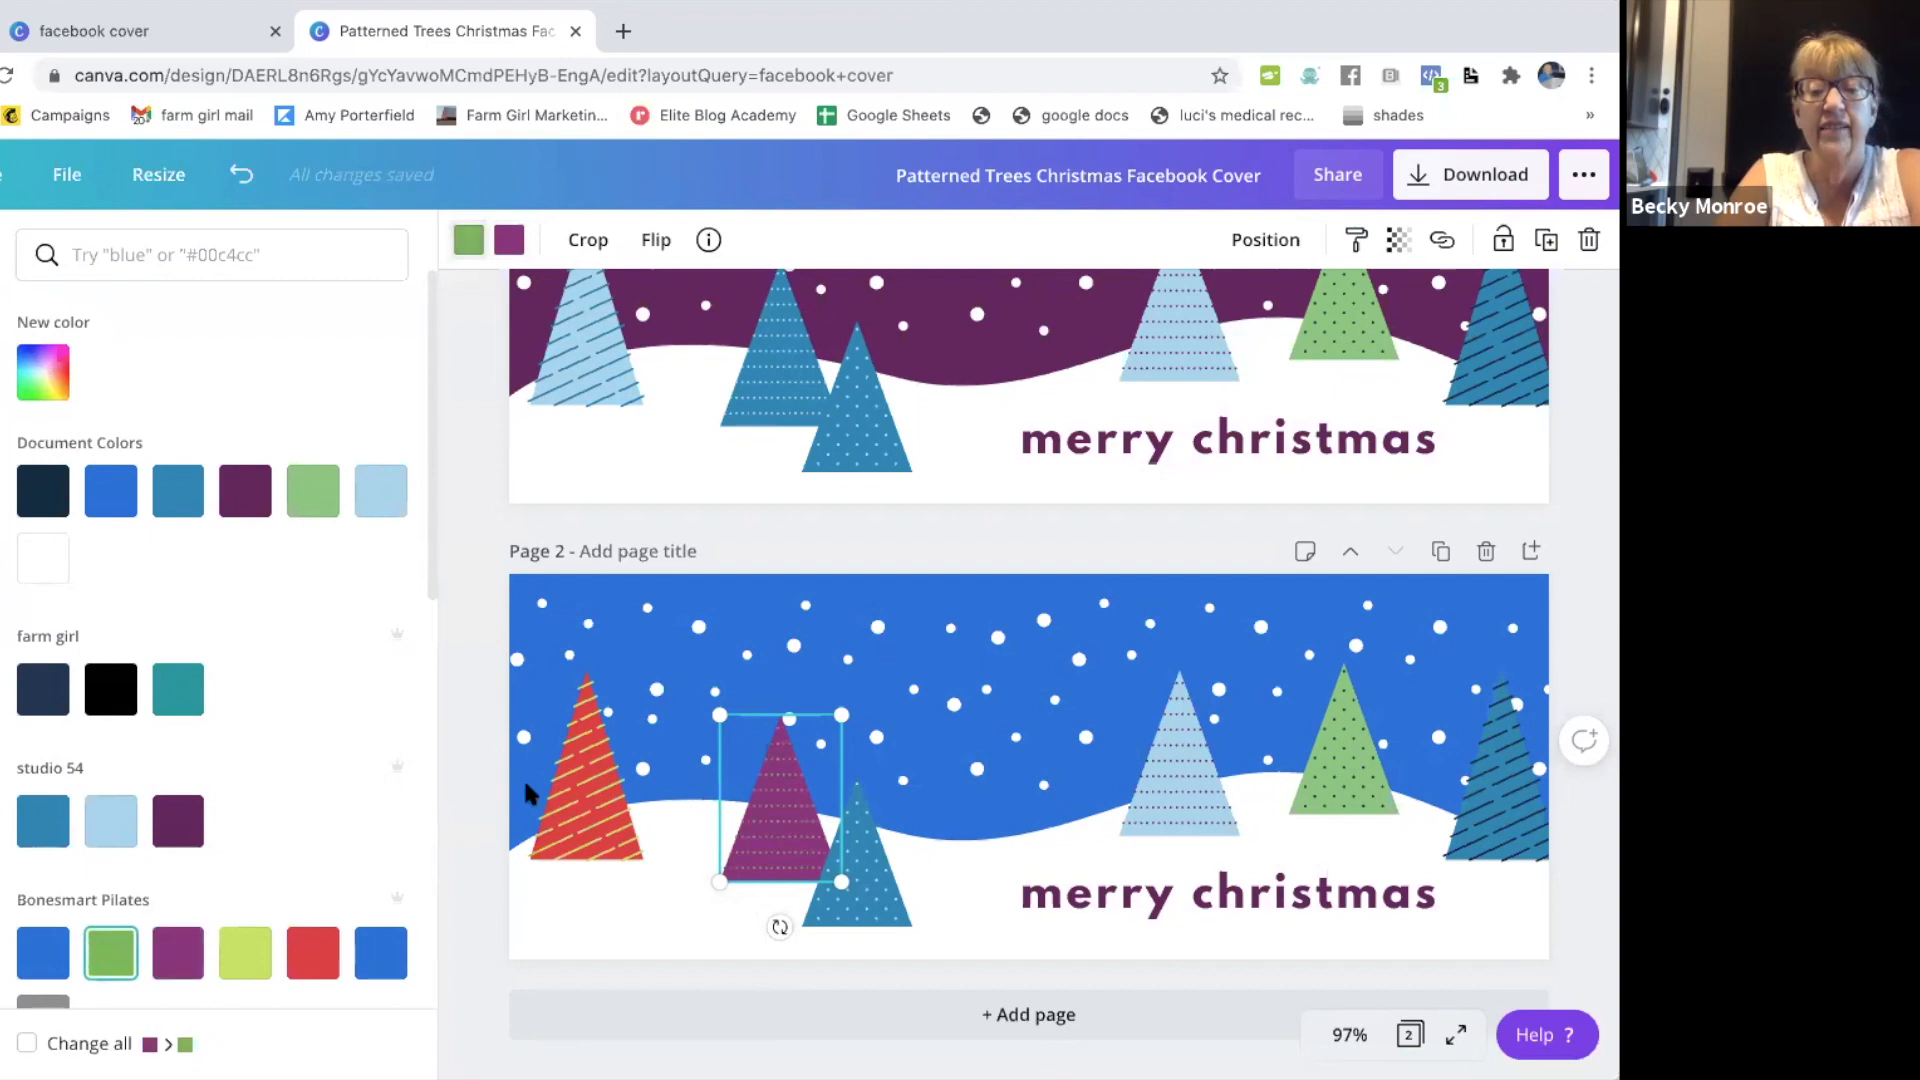
Step: Recolor the small front tree in page 2's left group with a red body and blue dots from the Bonesmart Pilates palette
left_click(880, 885)
left_click(316, 955)
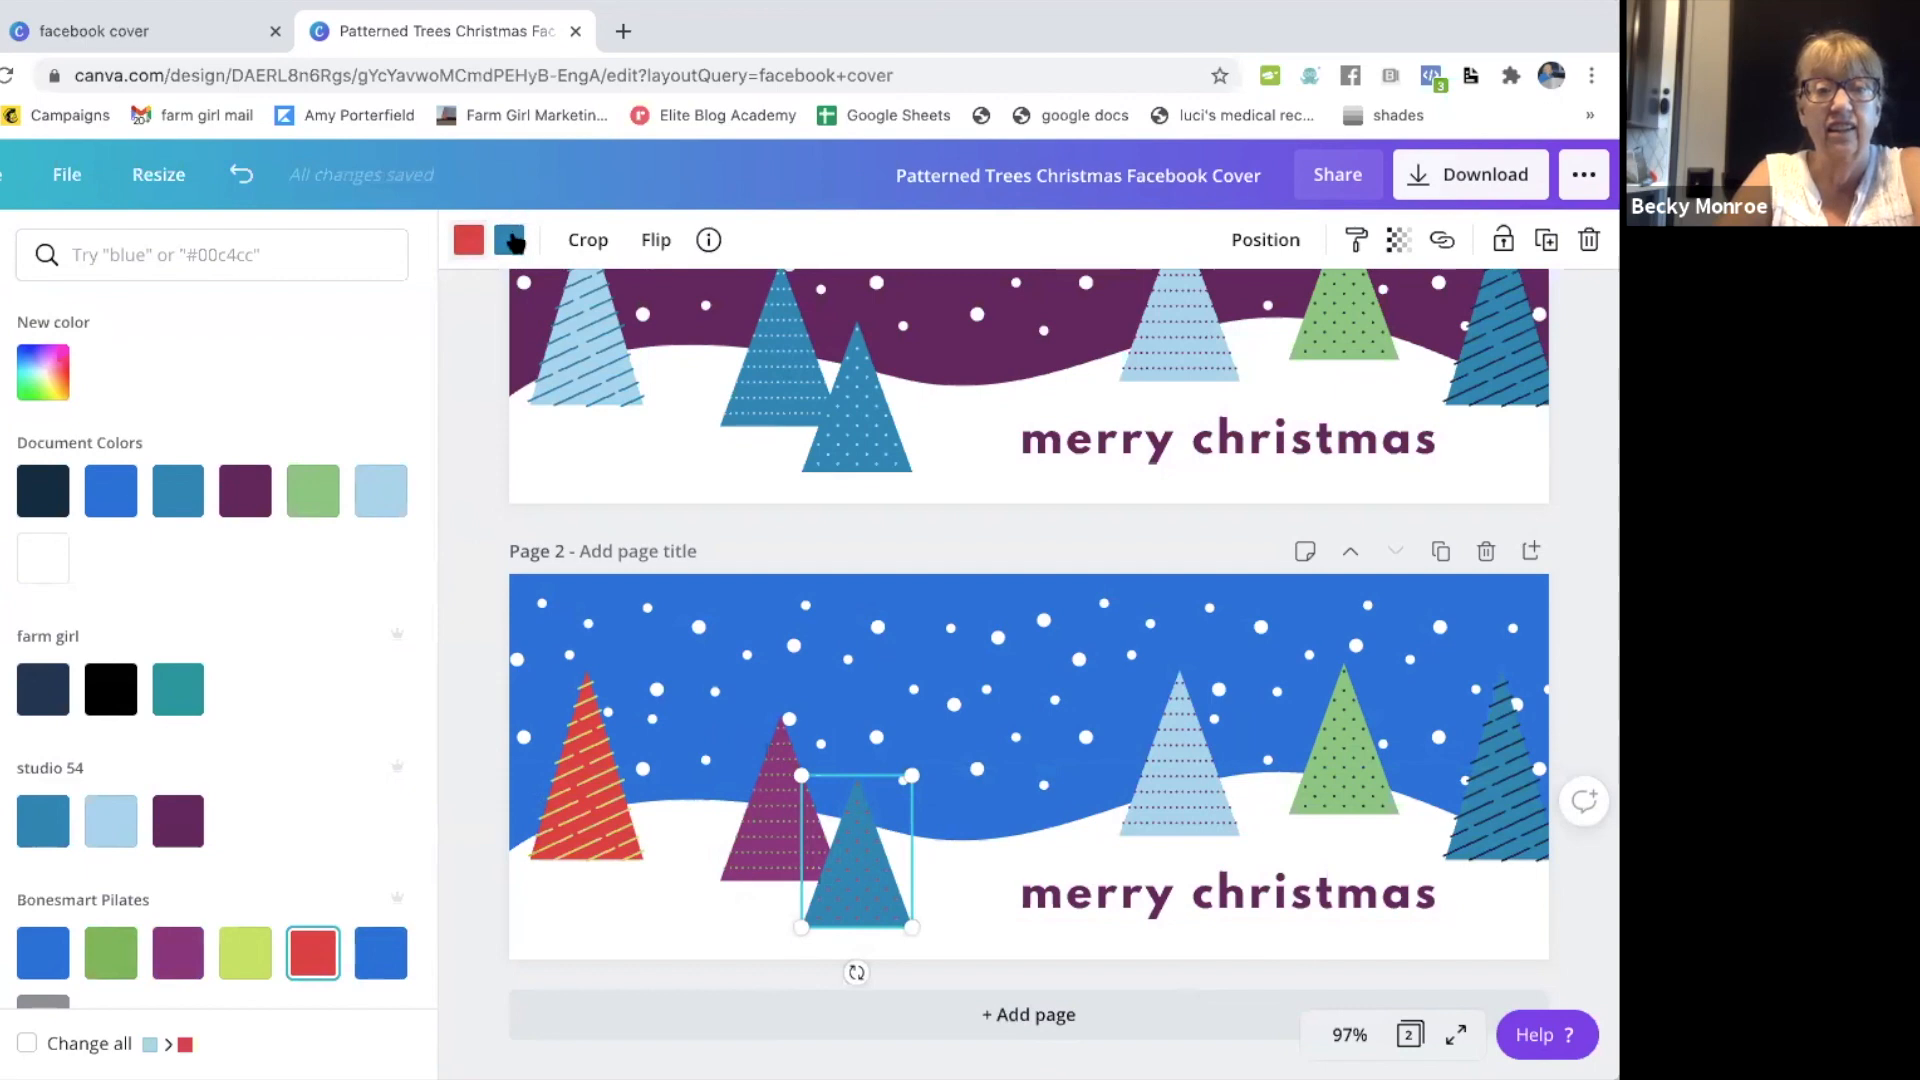
left_click(513, 240)
left_click(320, 956)
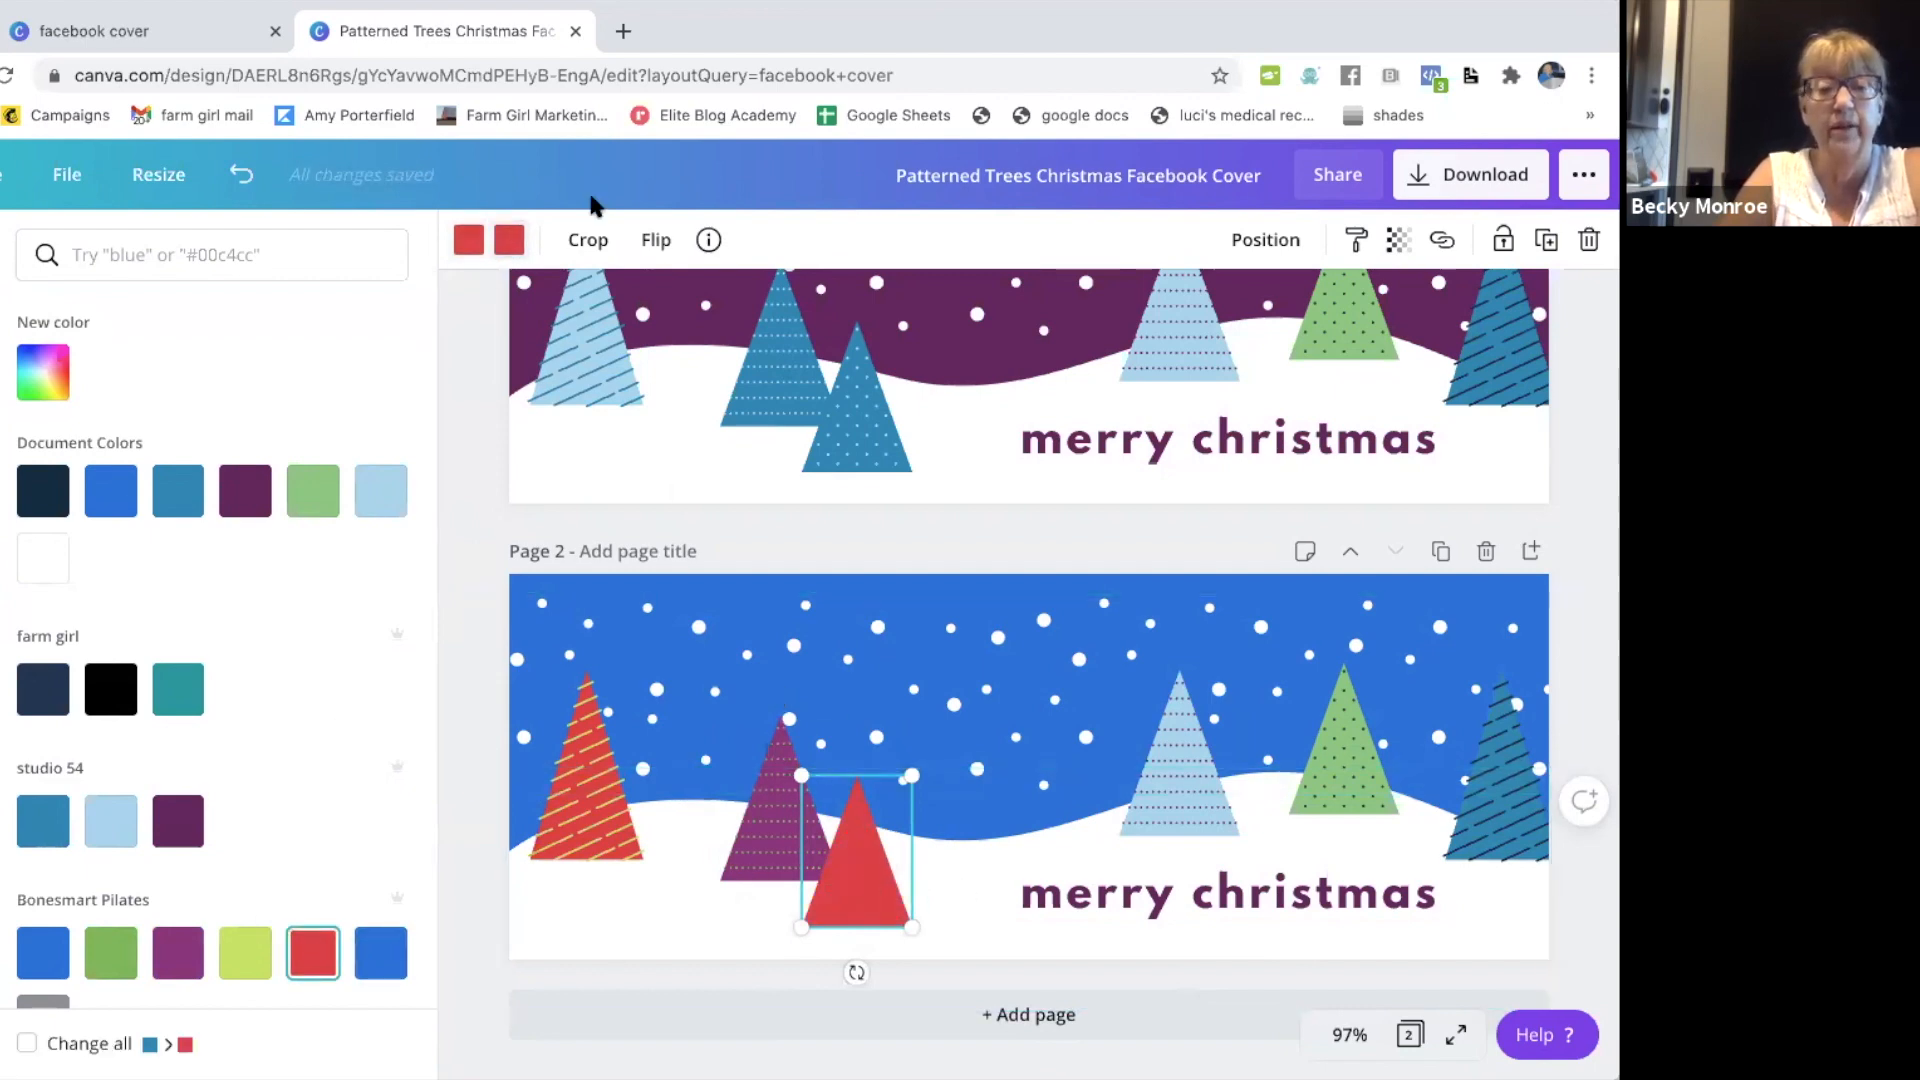
left_click(464, 243)
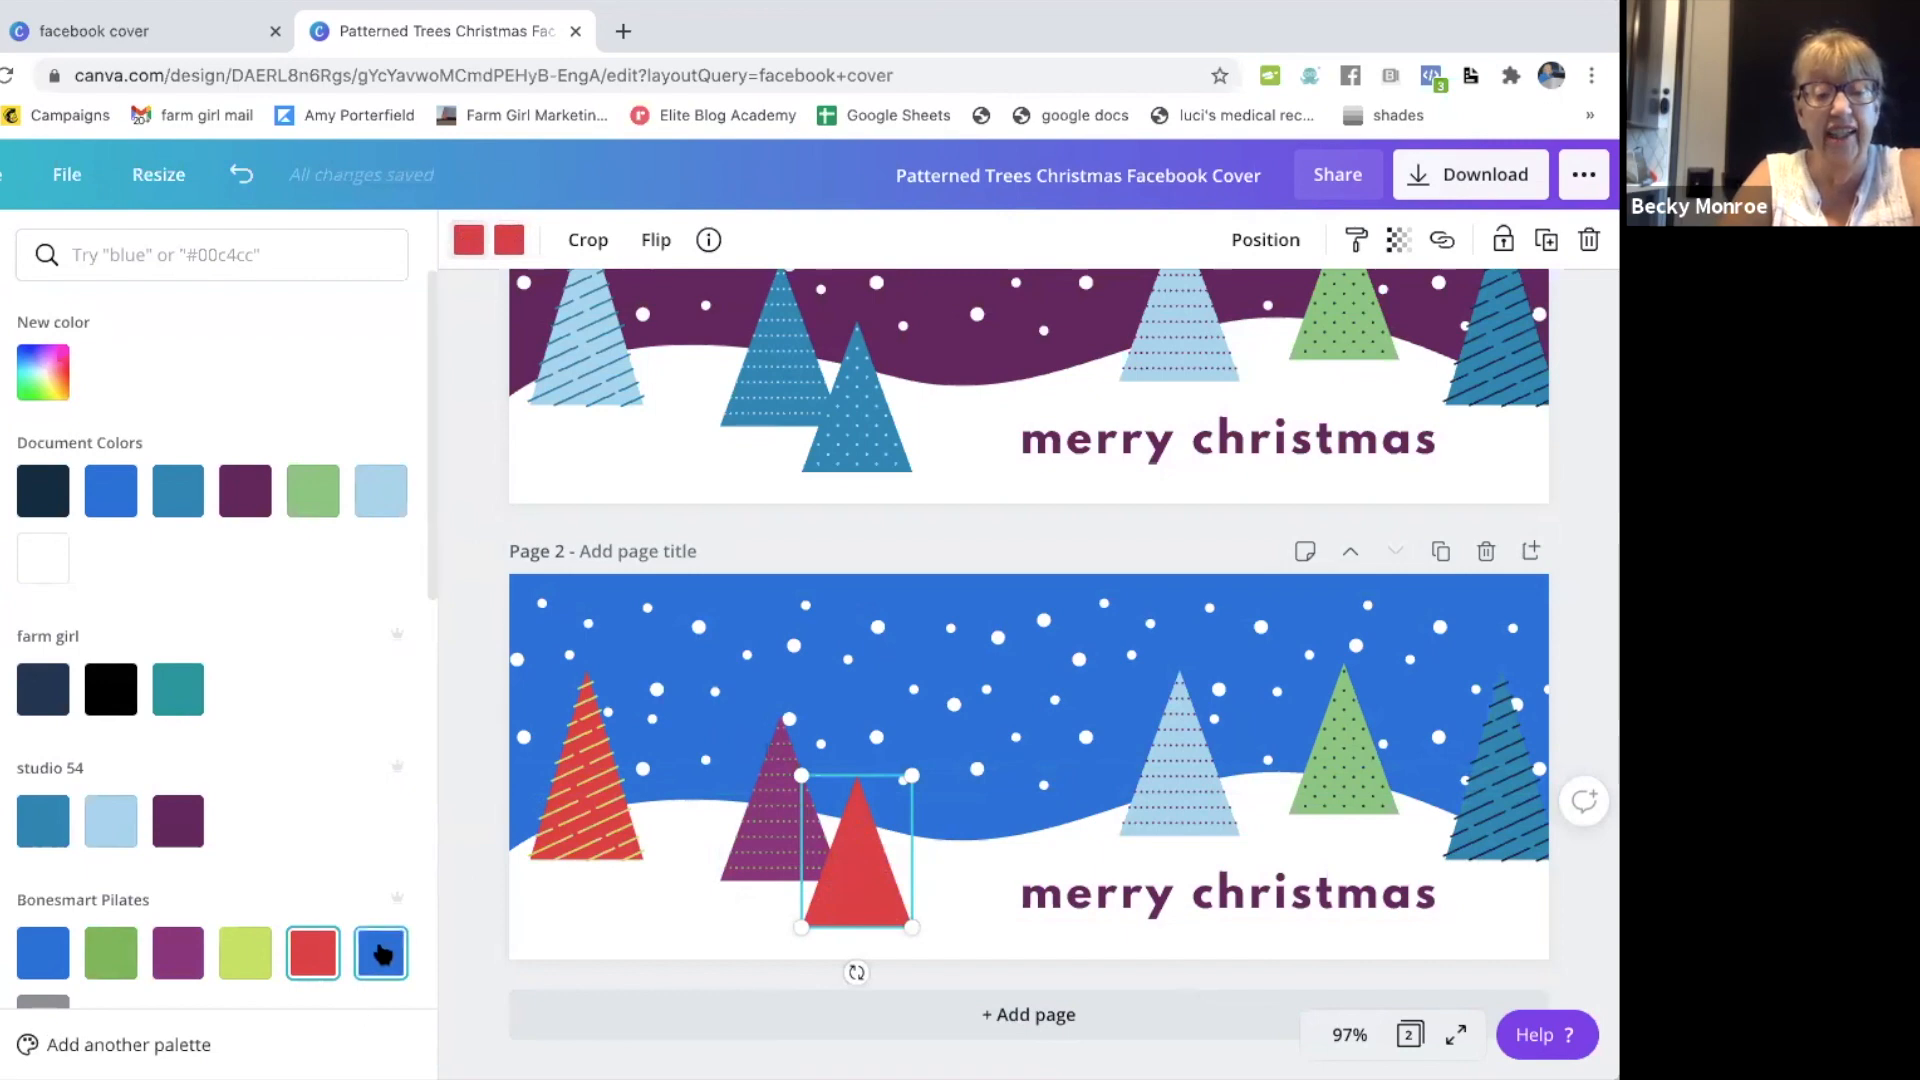
Step: Change the light blue tree on page 2 to a purple body with a lime green pattern from Bonesmart Pilates
left_click(1164, 758)
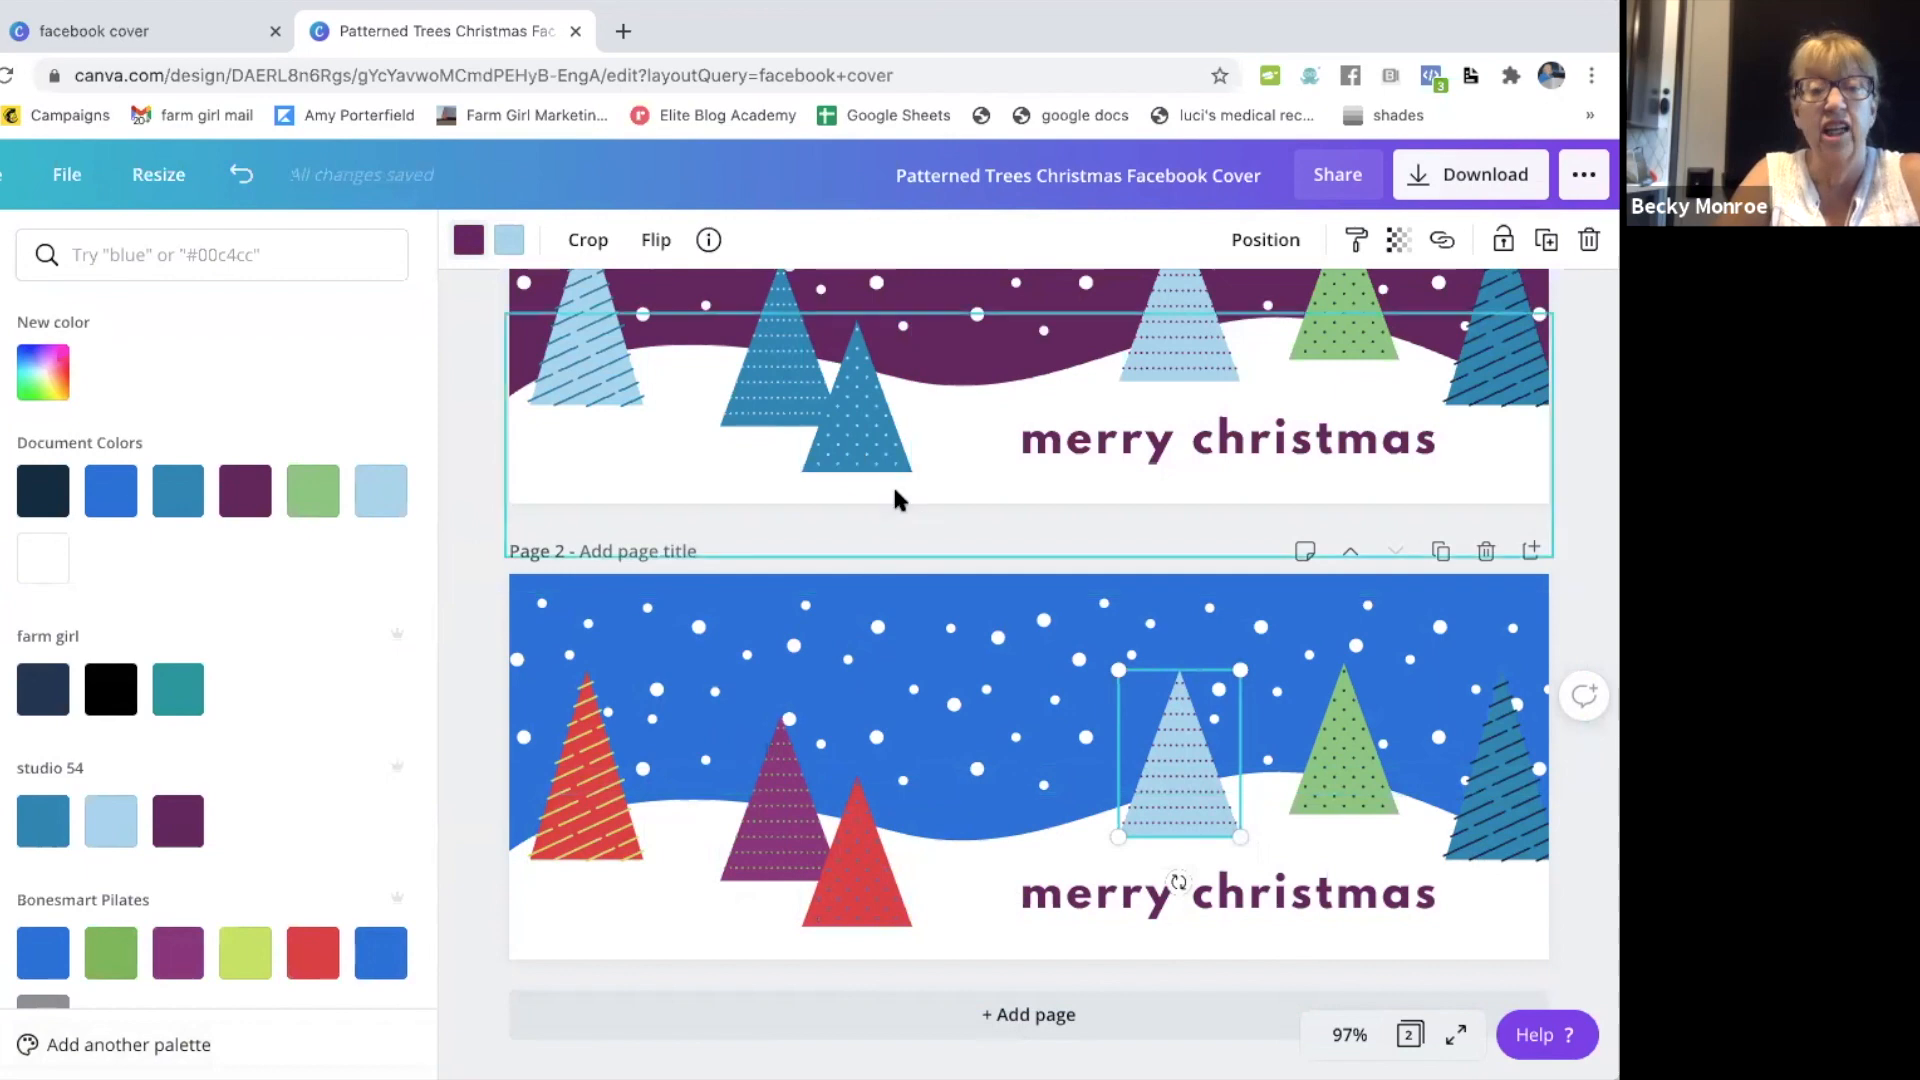
left_click(509, 238)
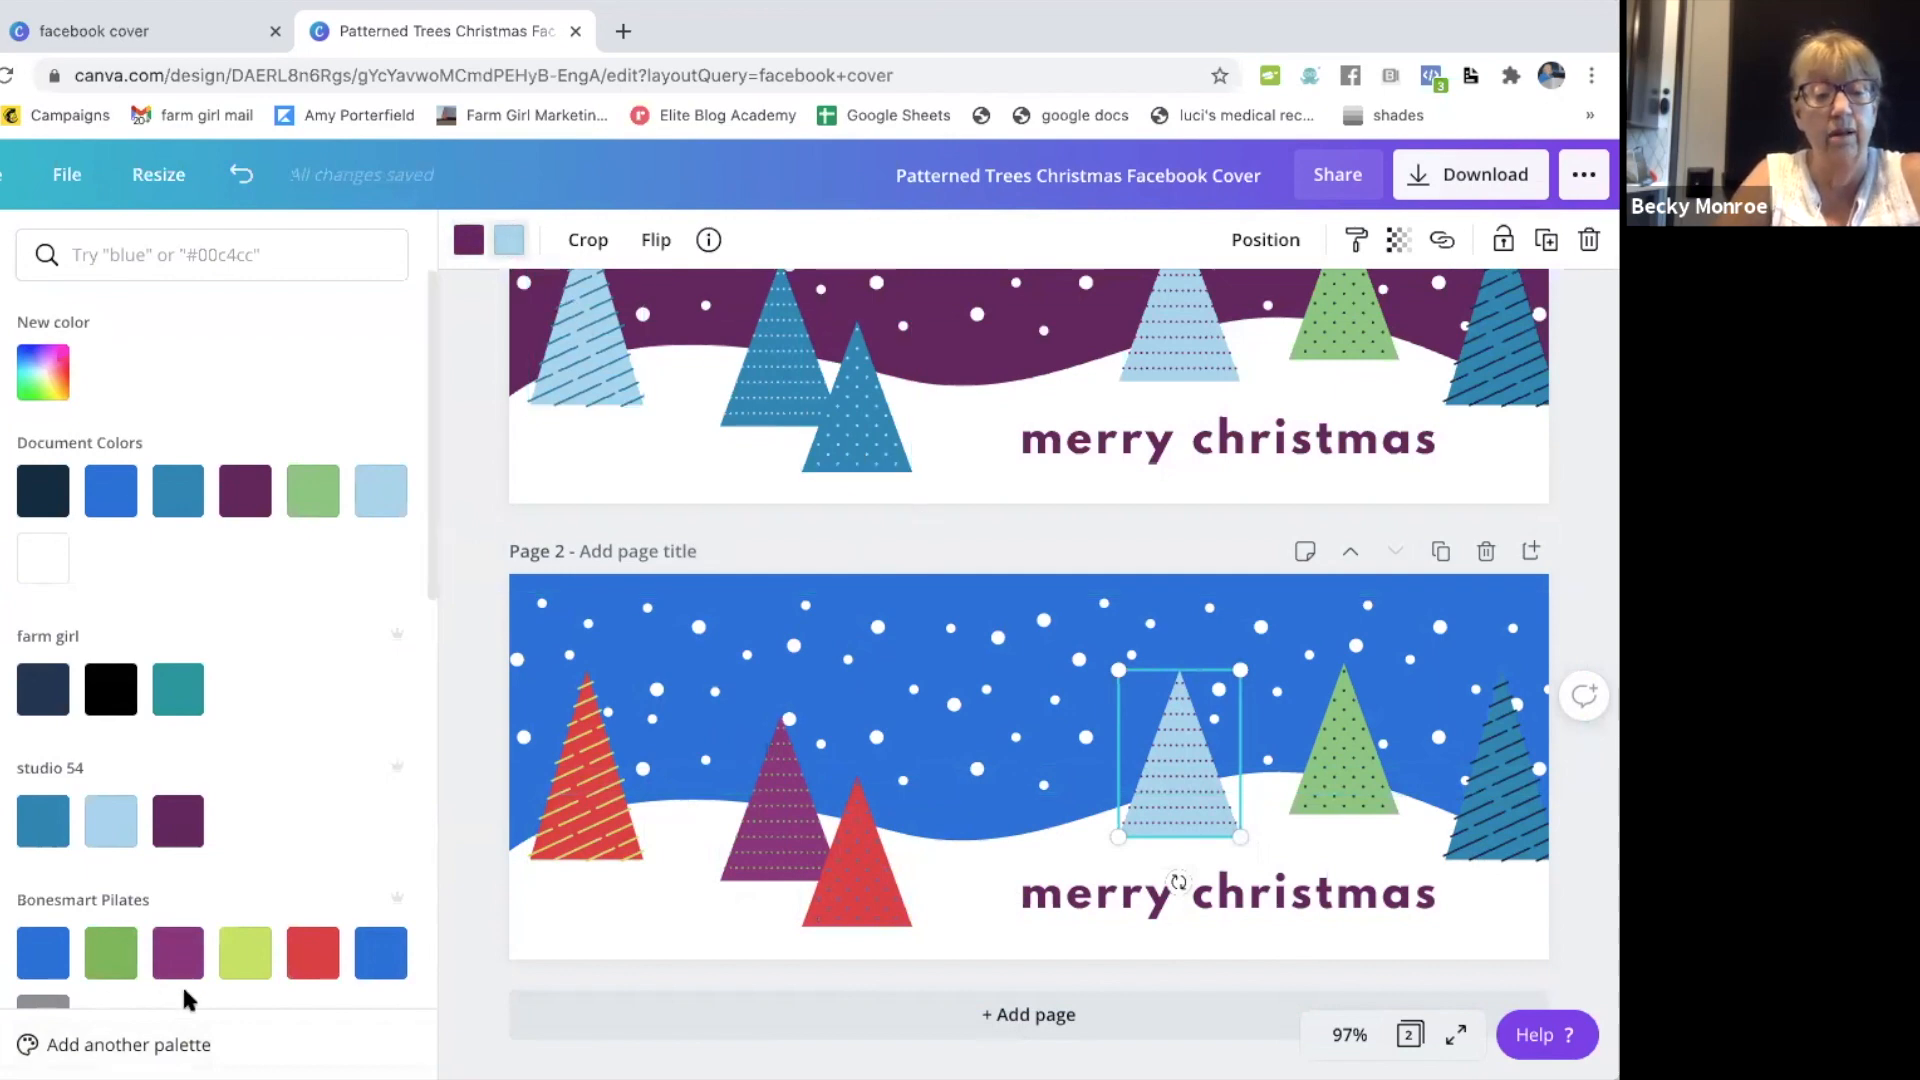
left_click(178, 952)
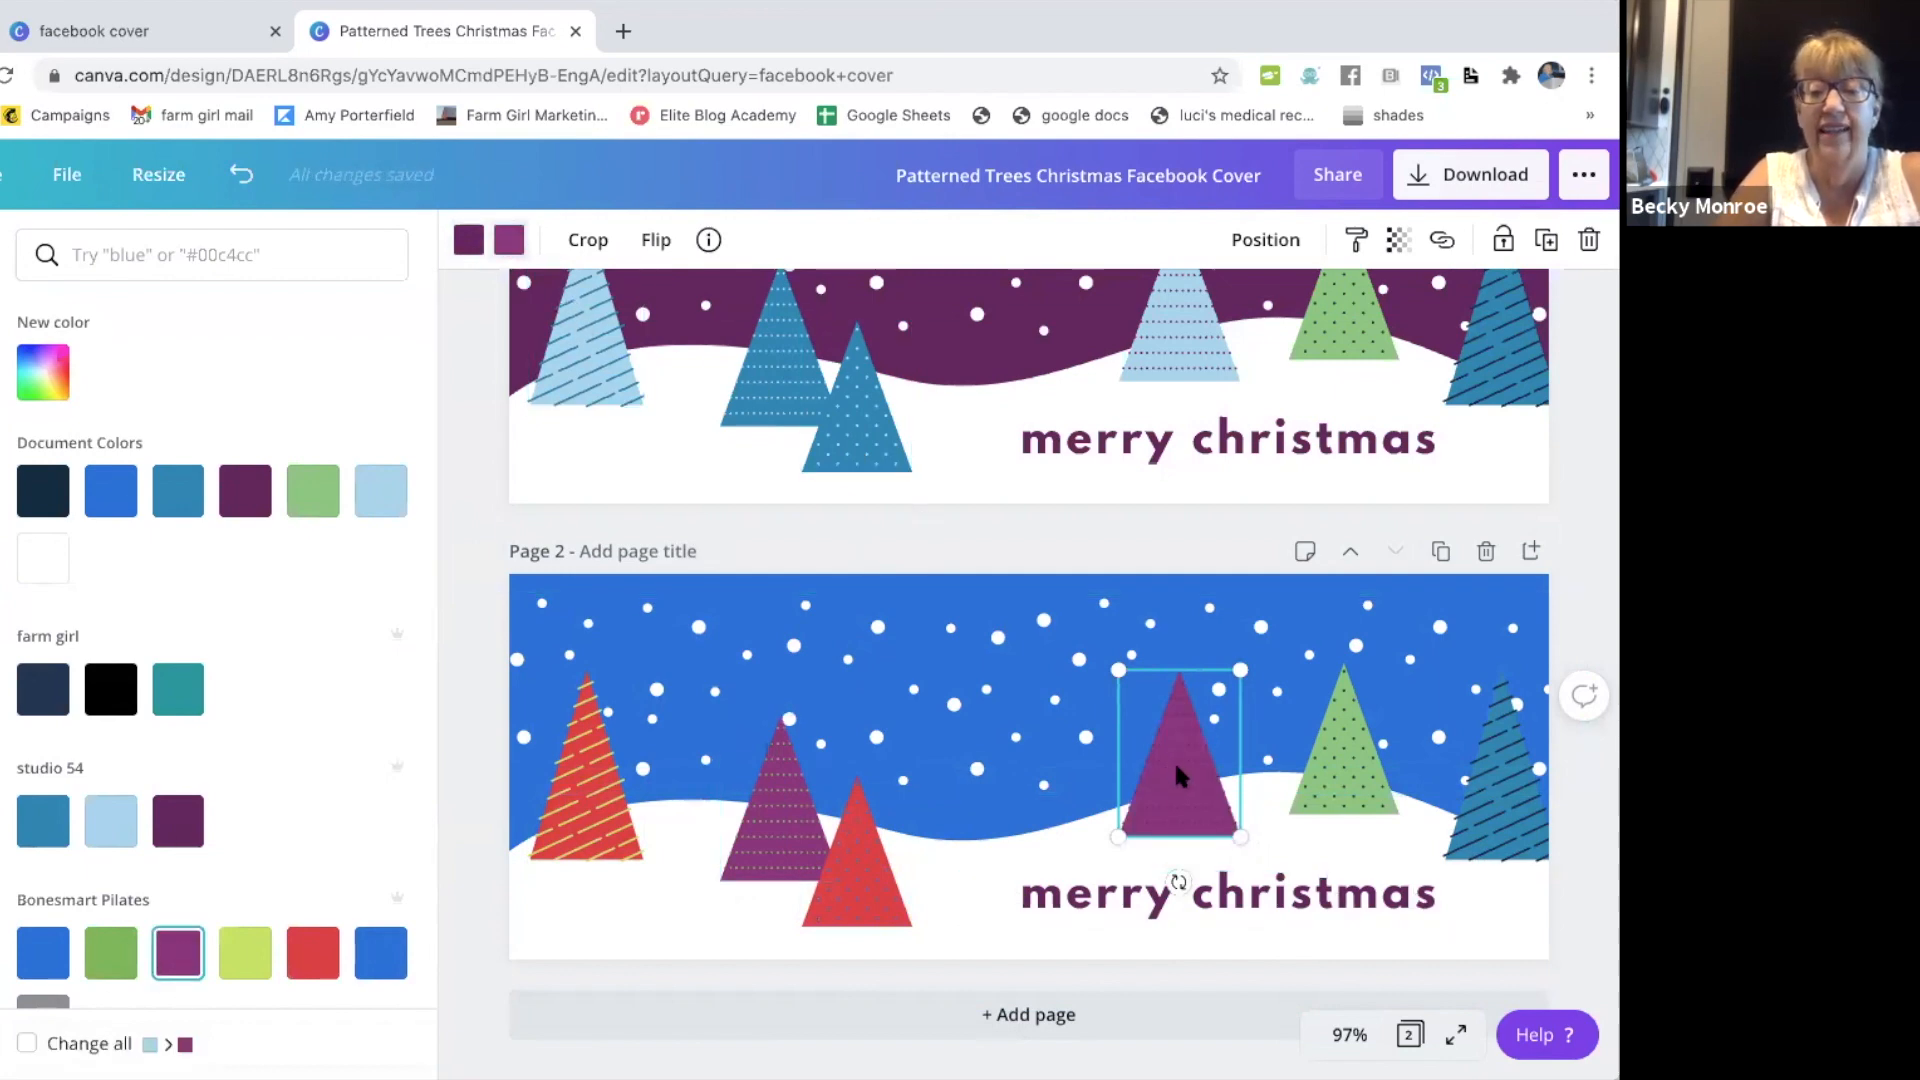
left_click(469, 241)
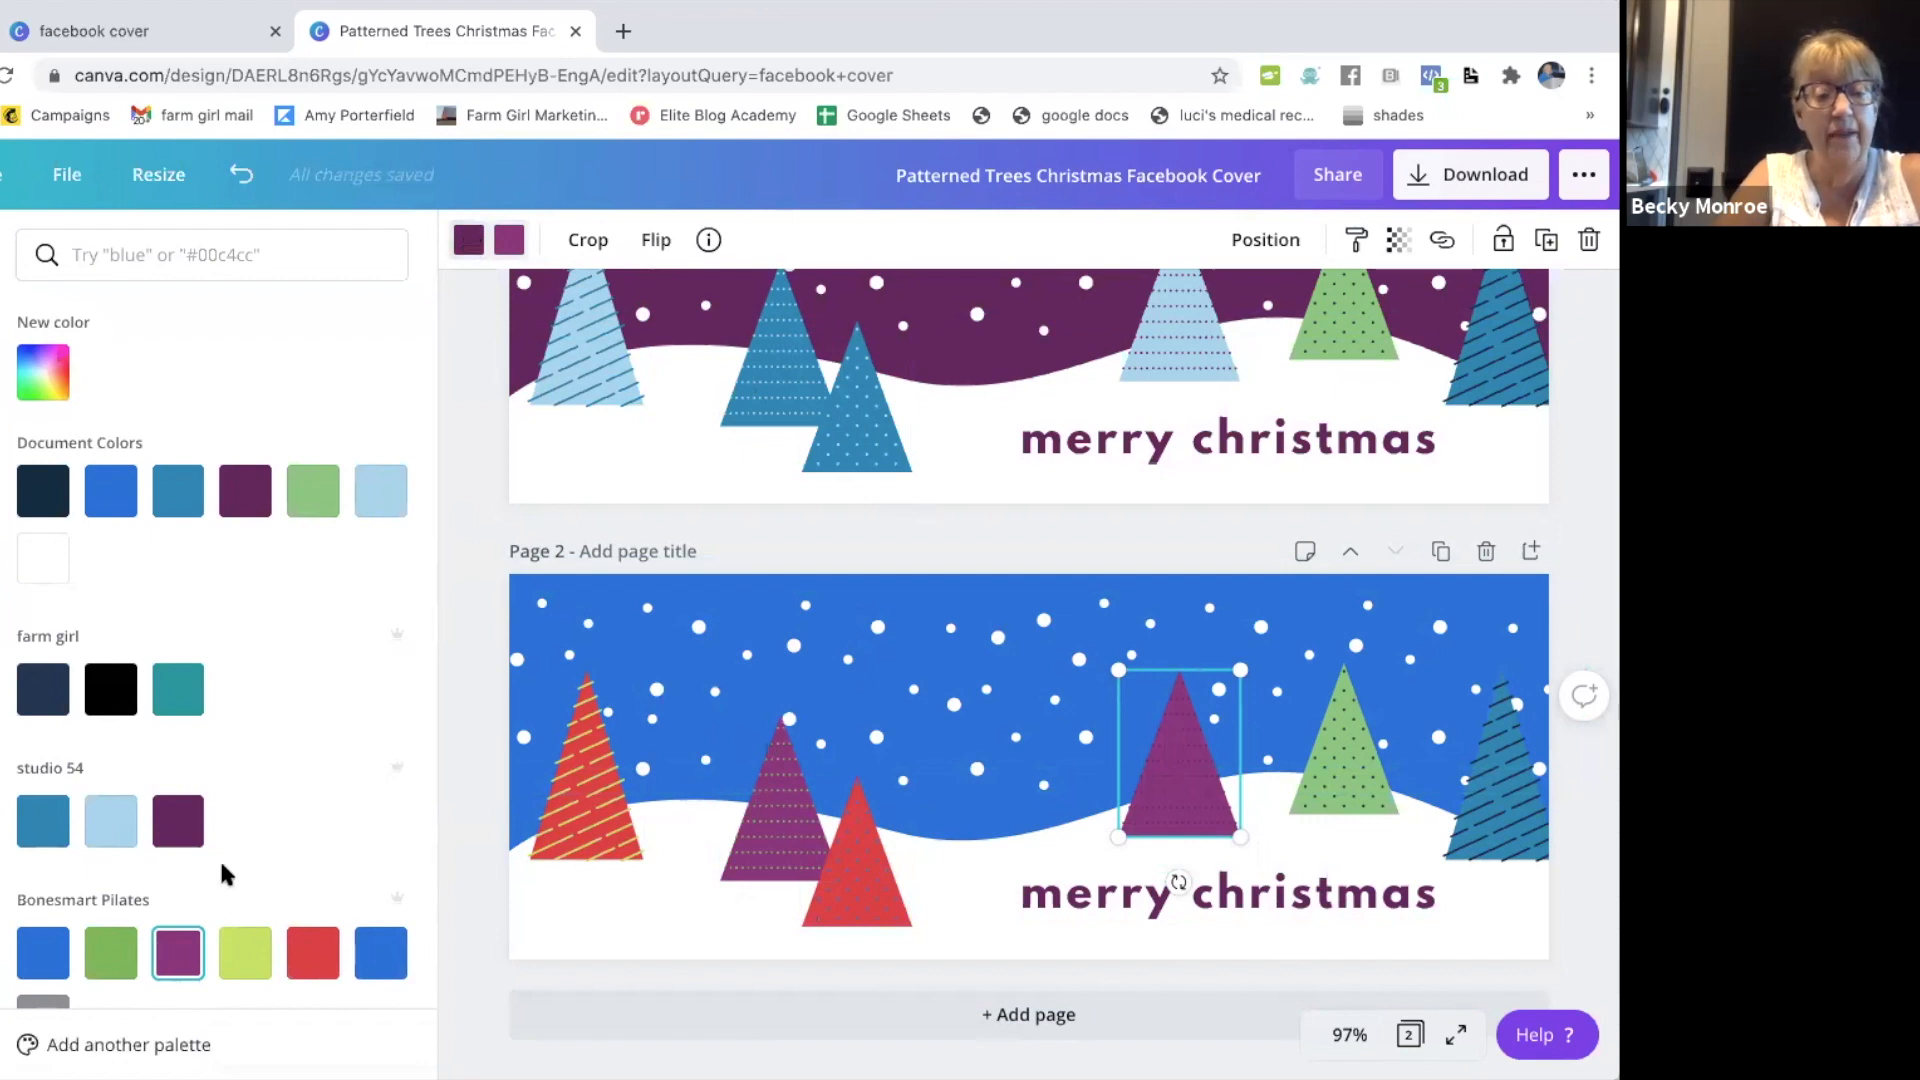
left_click(252, 962)
Step: Recolor the light green tree on page 2 with the Bonesmart Pilates green body and blue dots
left_click(1350, 800)
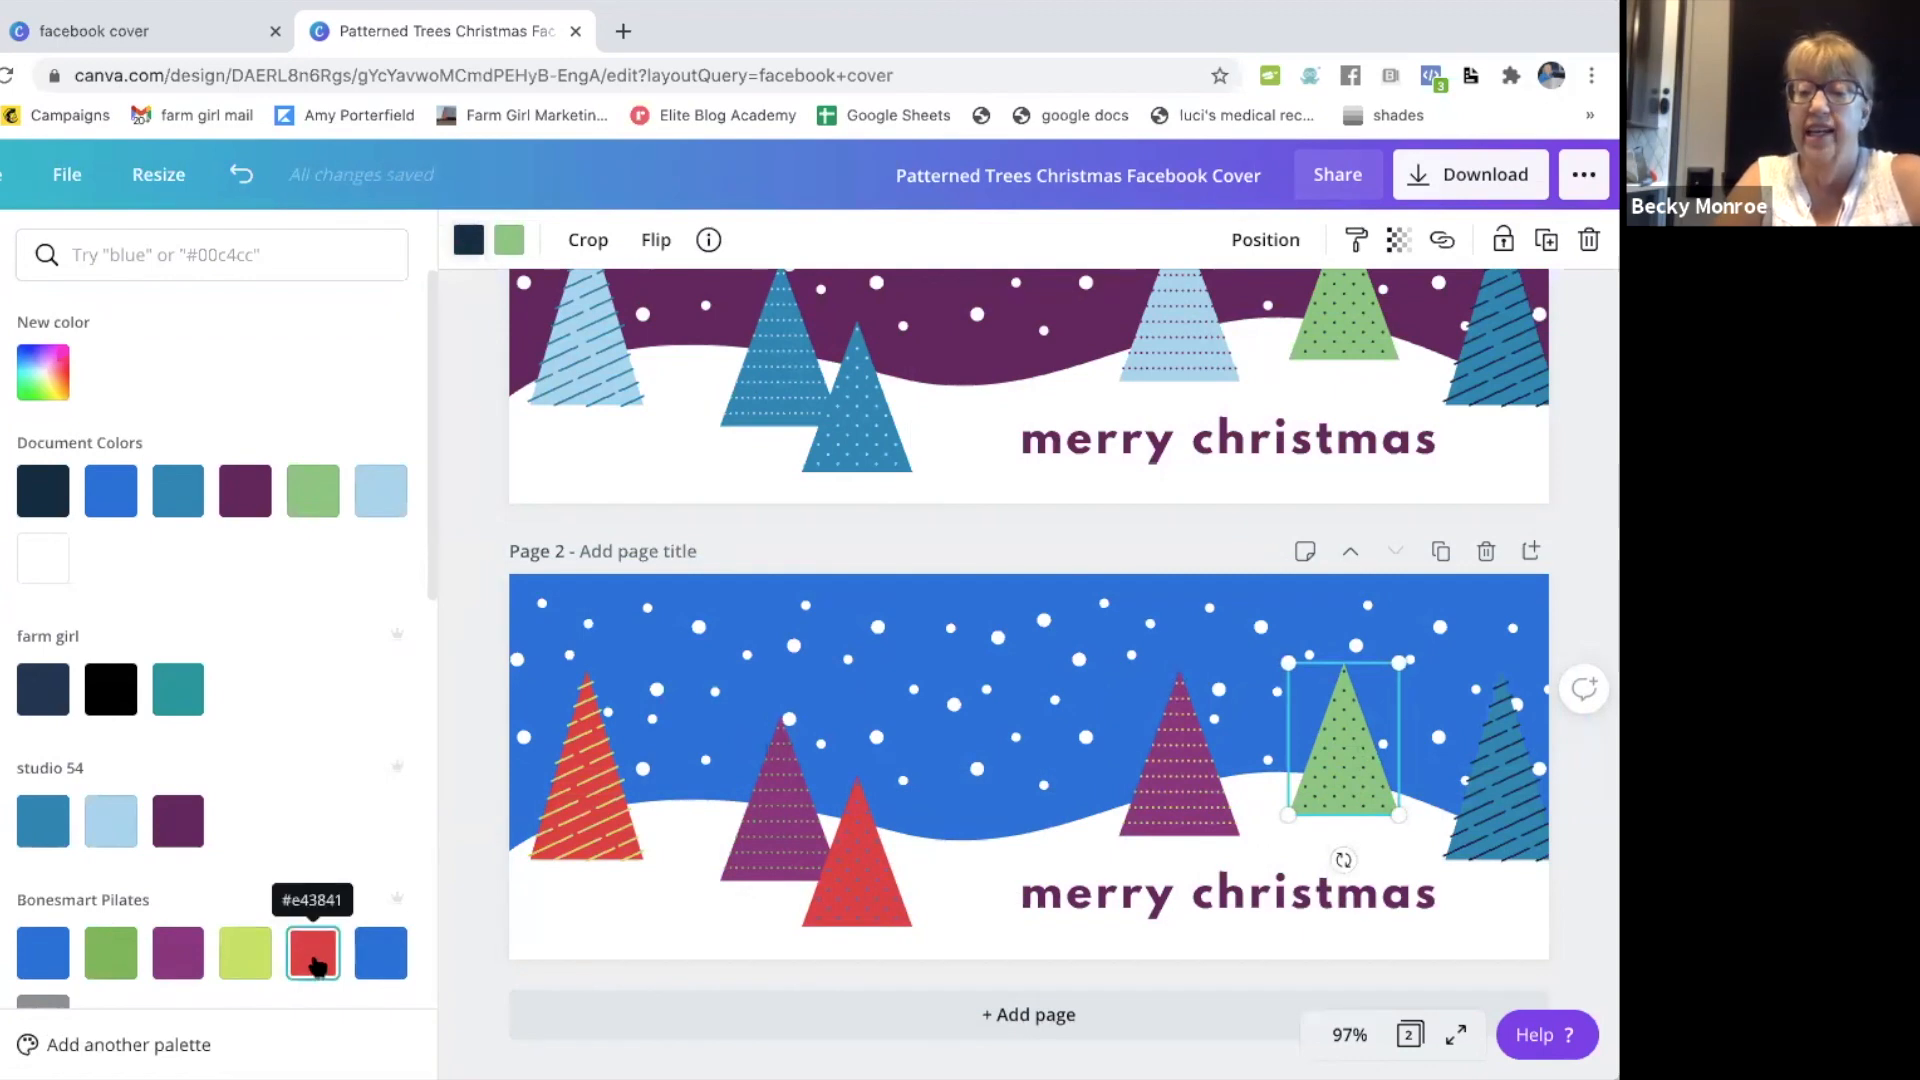
left_click(120, 950)
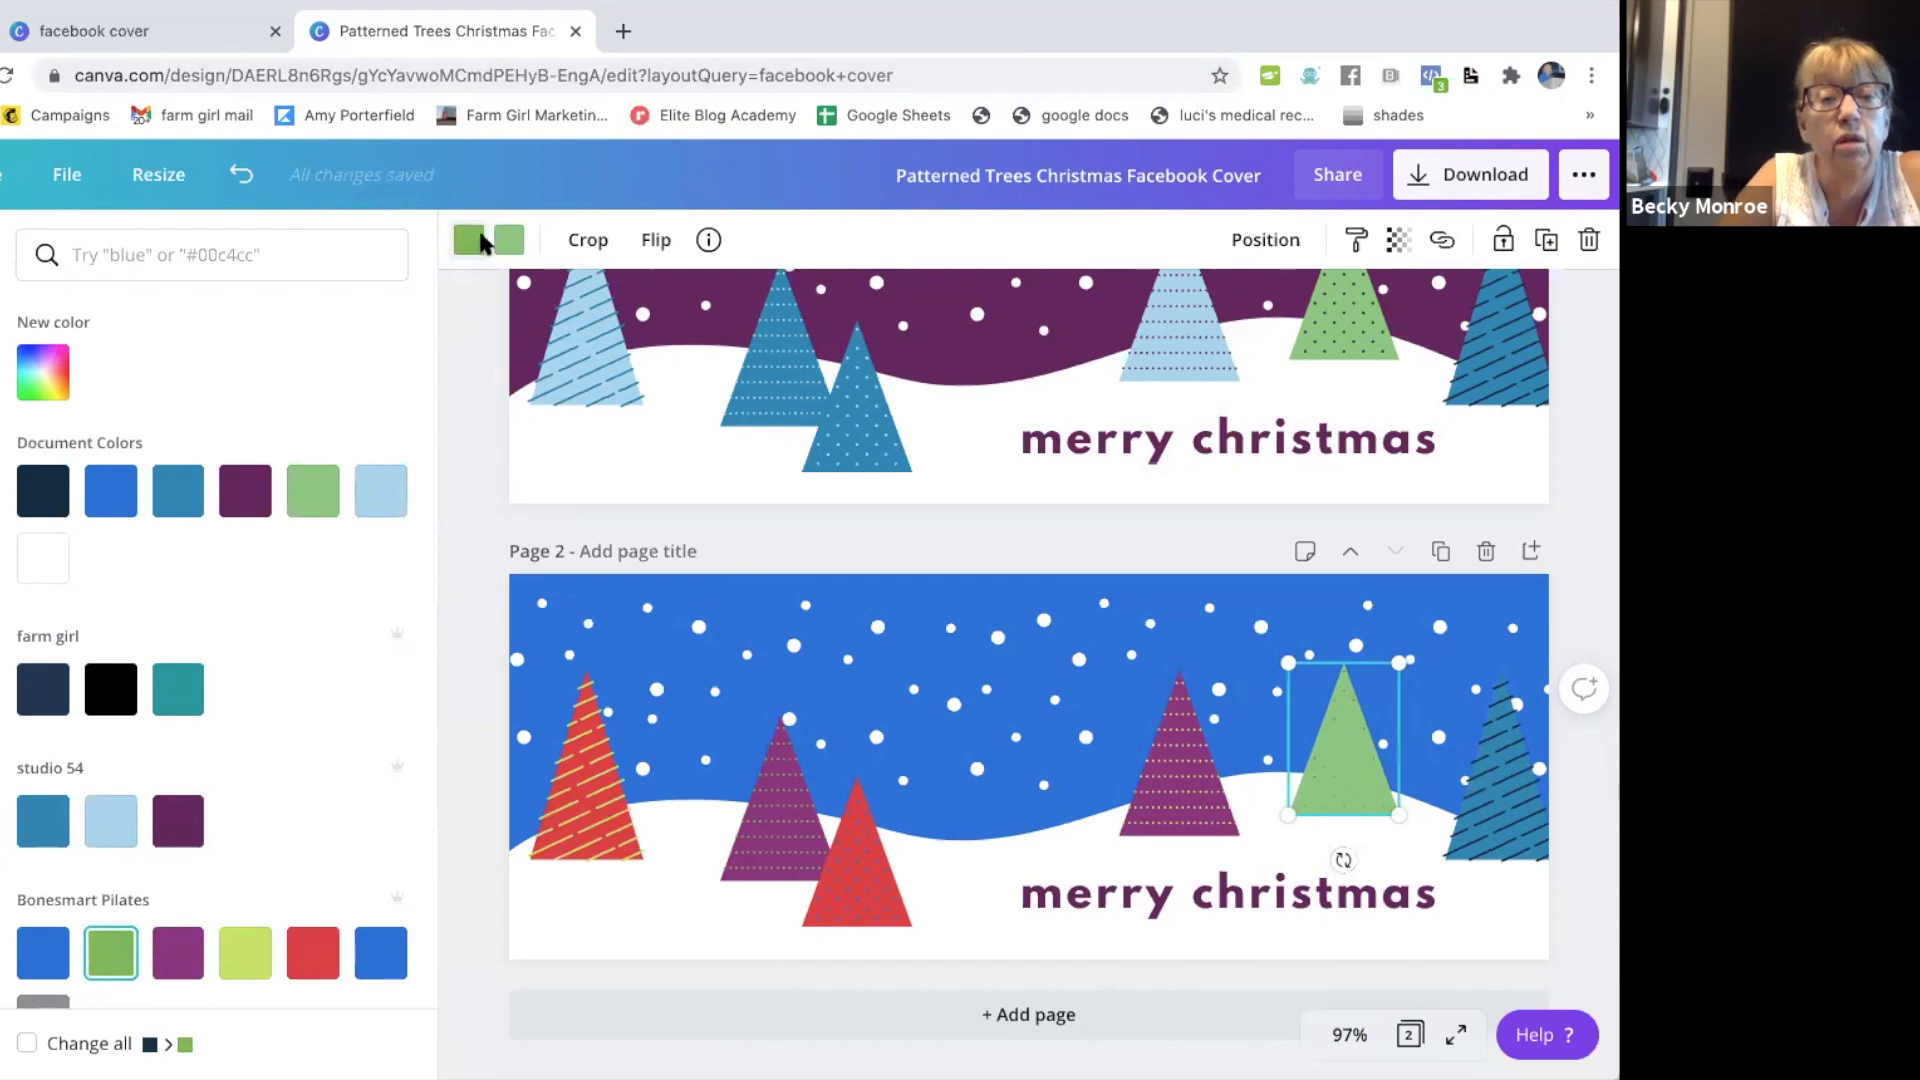
left_click(516, 243)
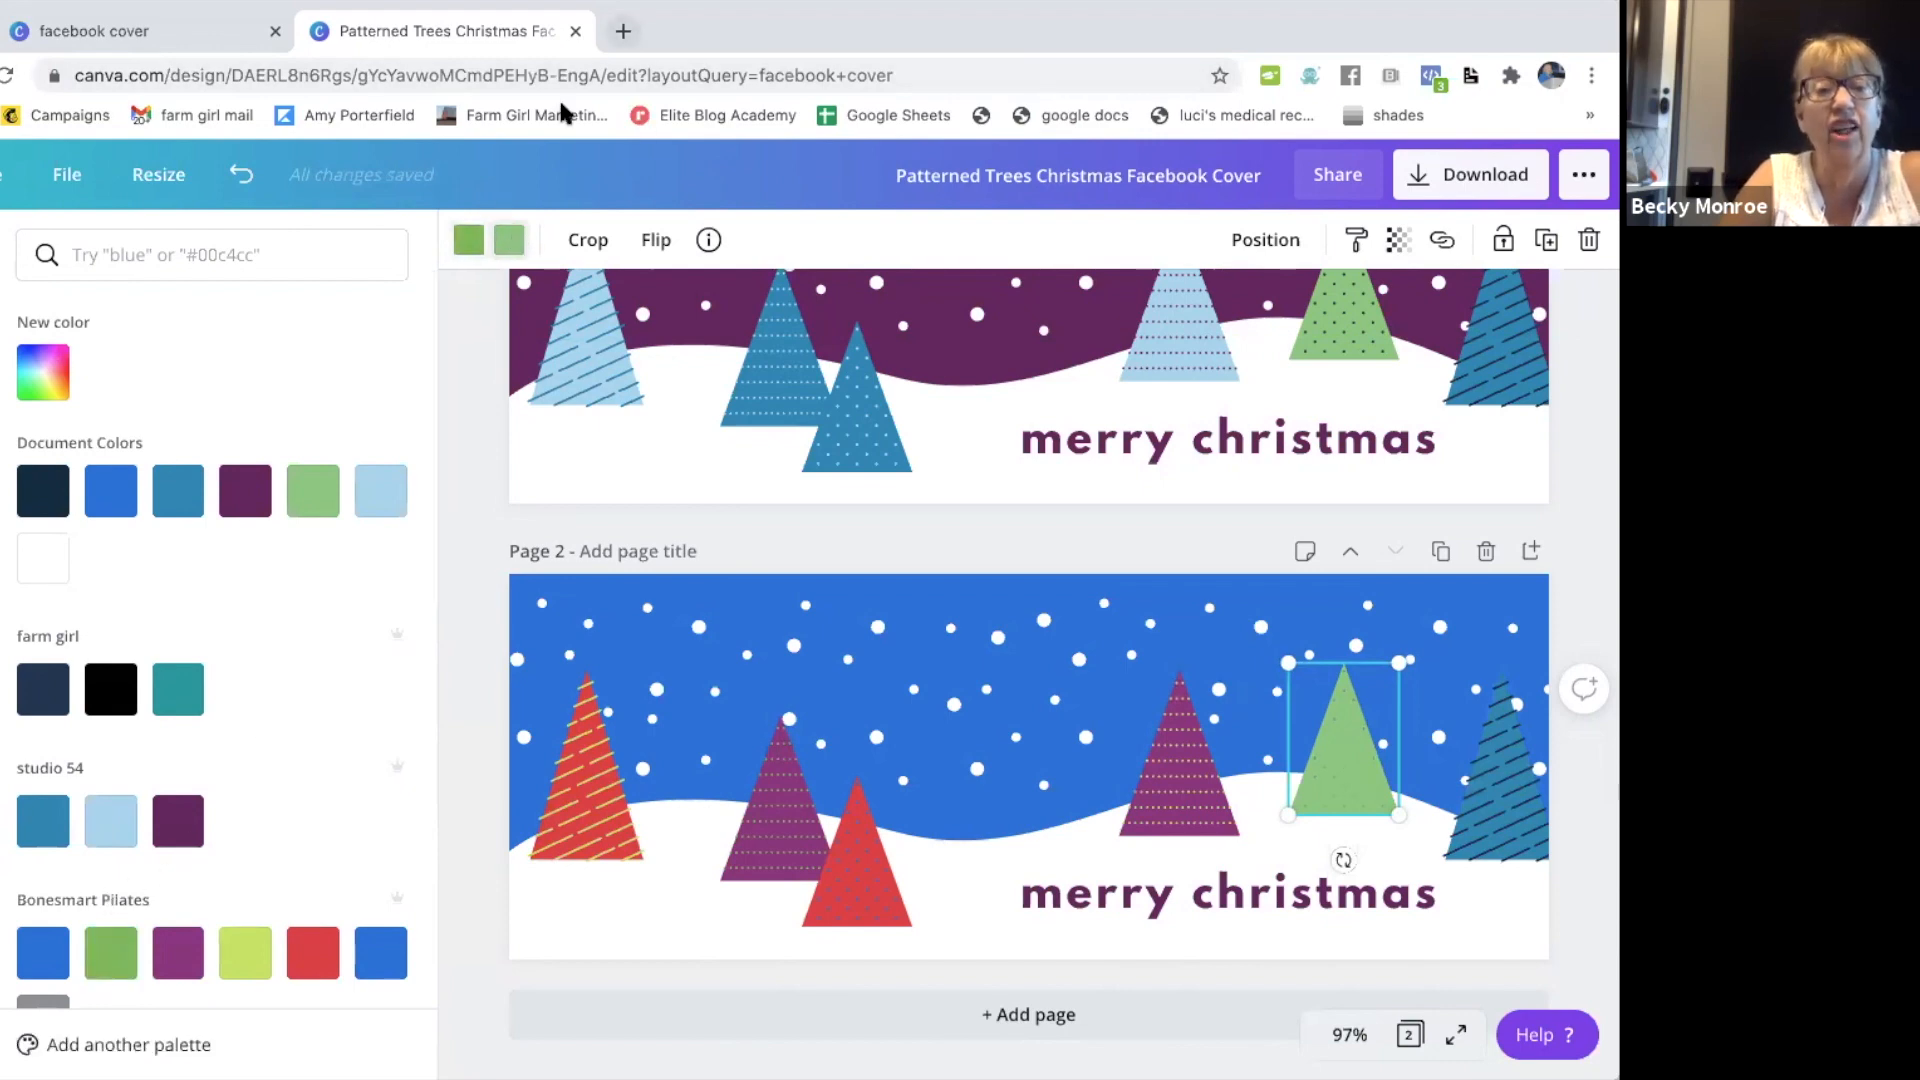
left_click(514, 243)
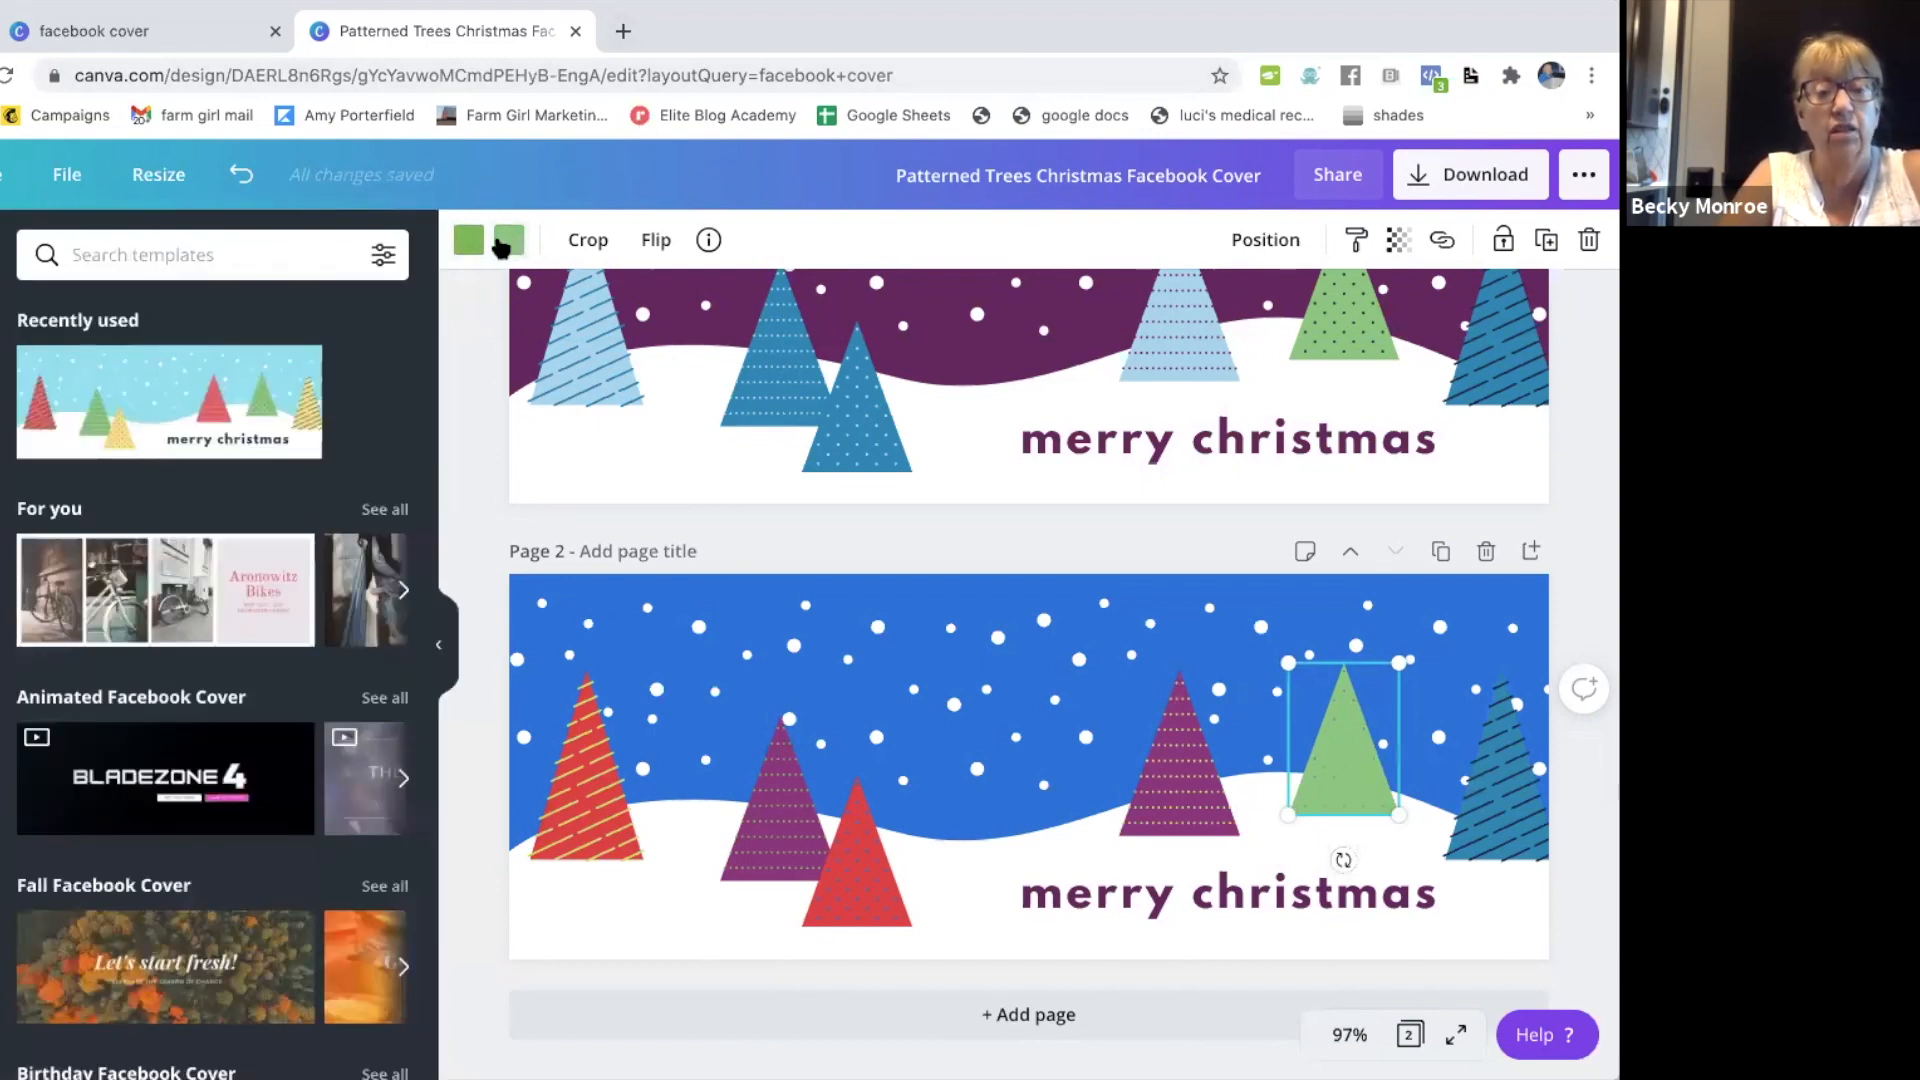
left_click(503, 246)
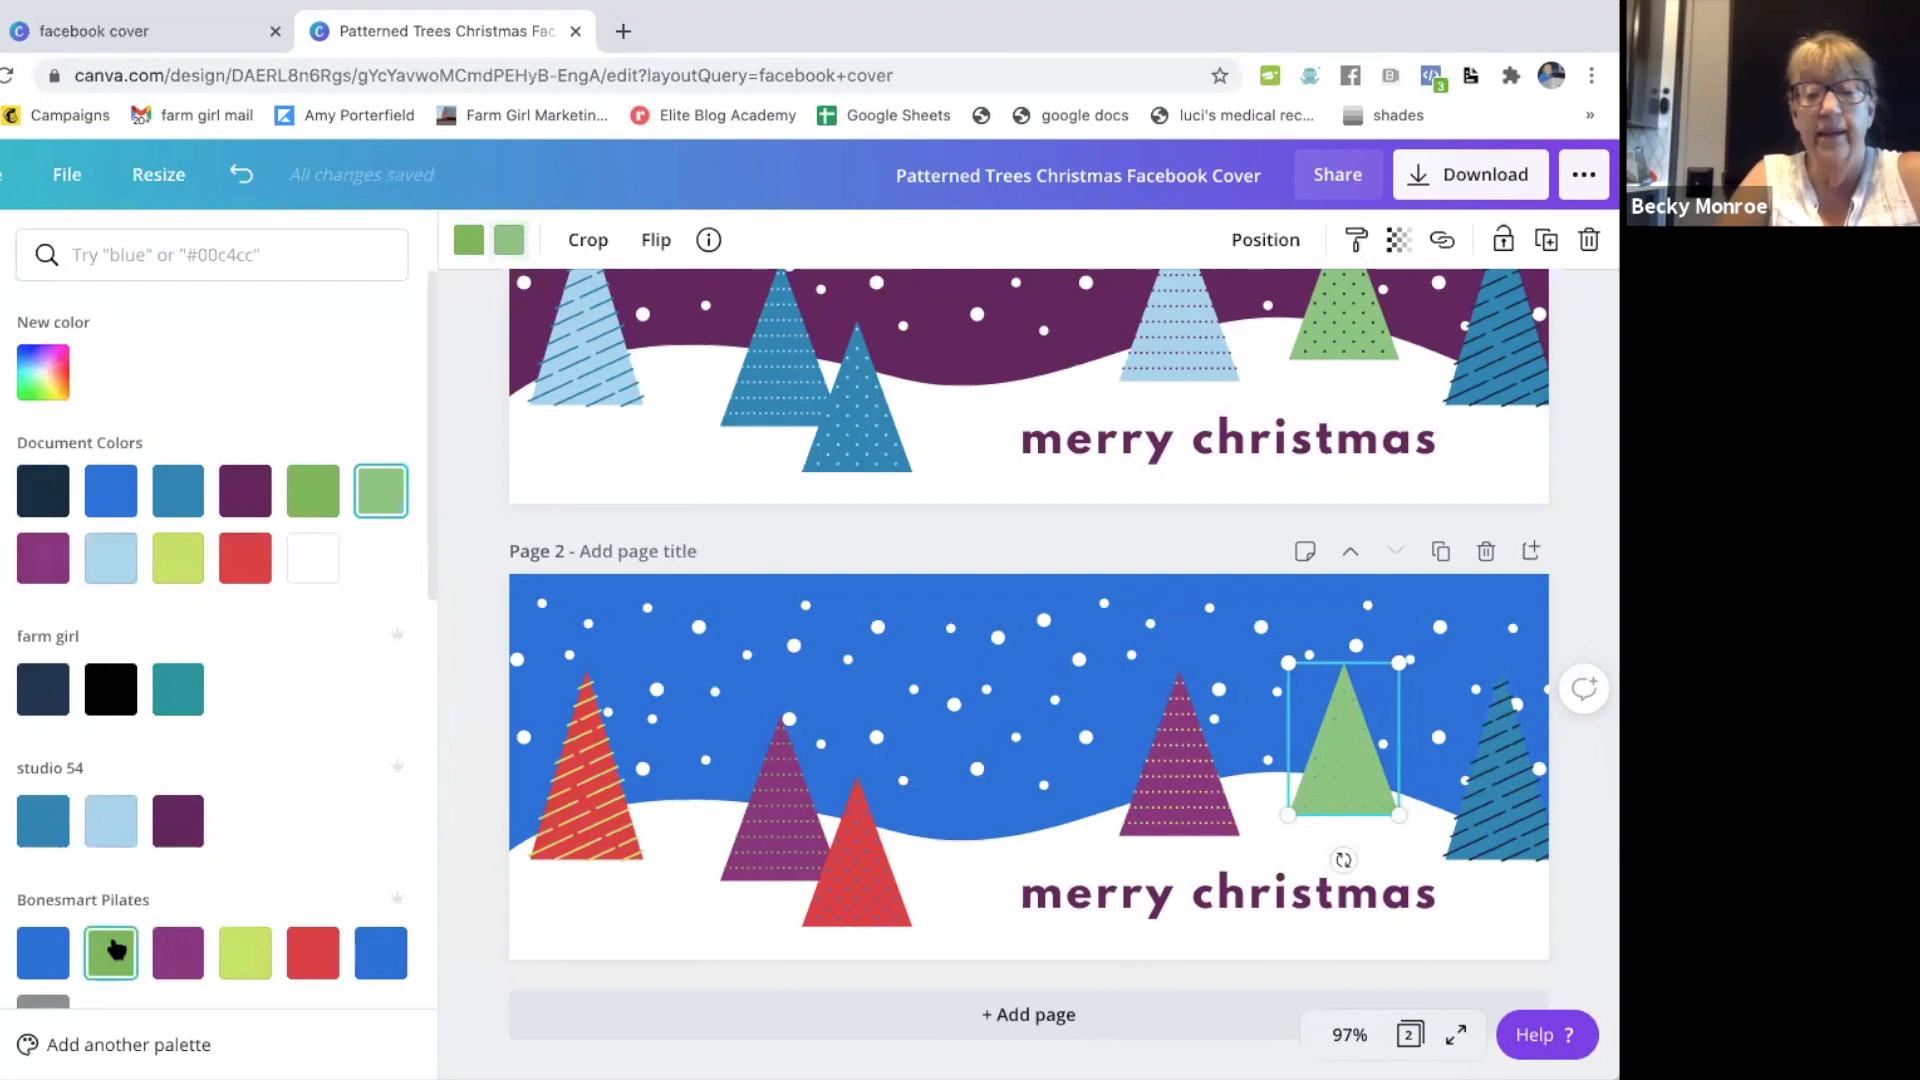
left_click(110, 952)
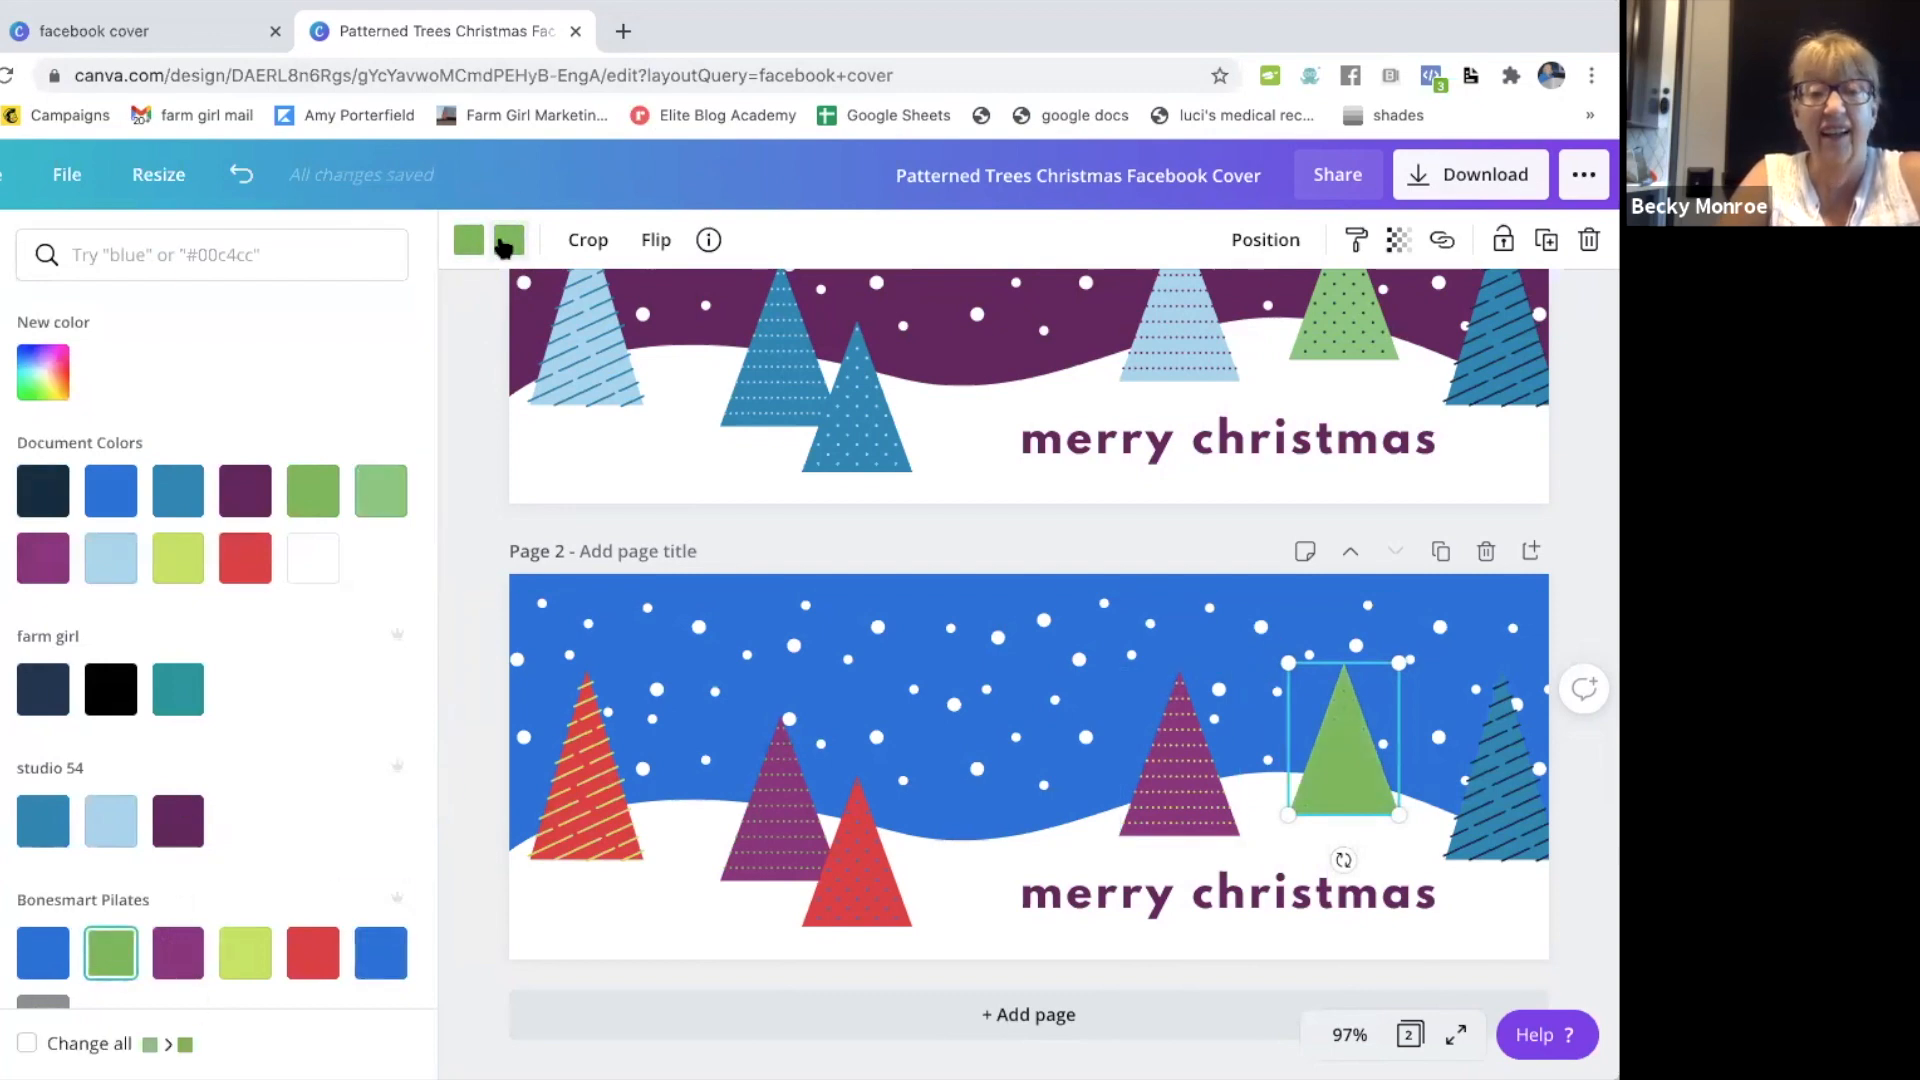
left_click(380, 952)
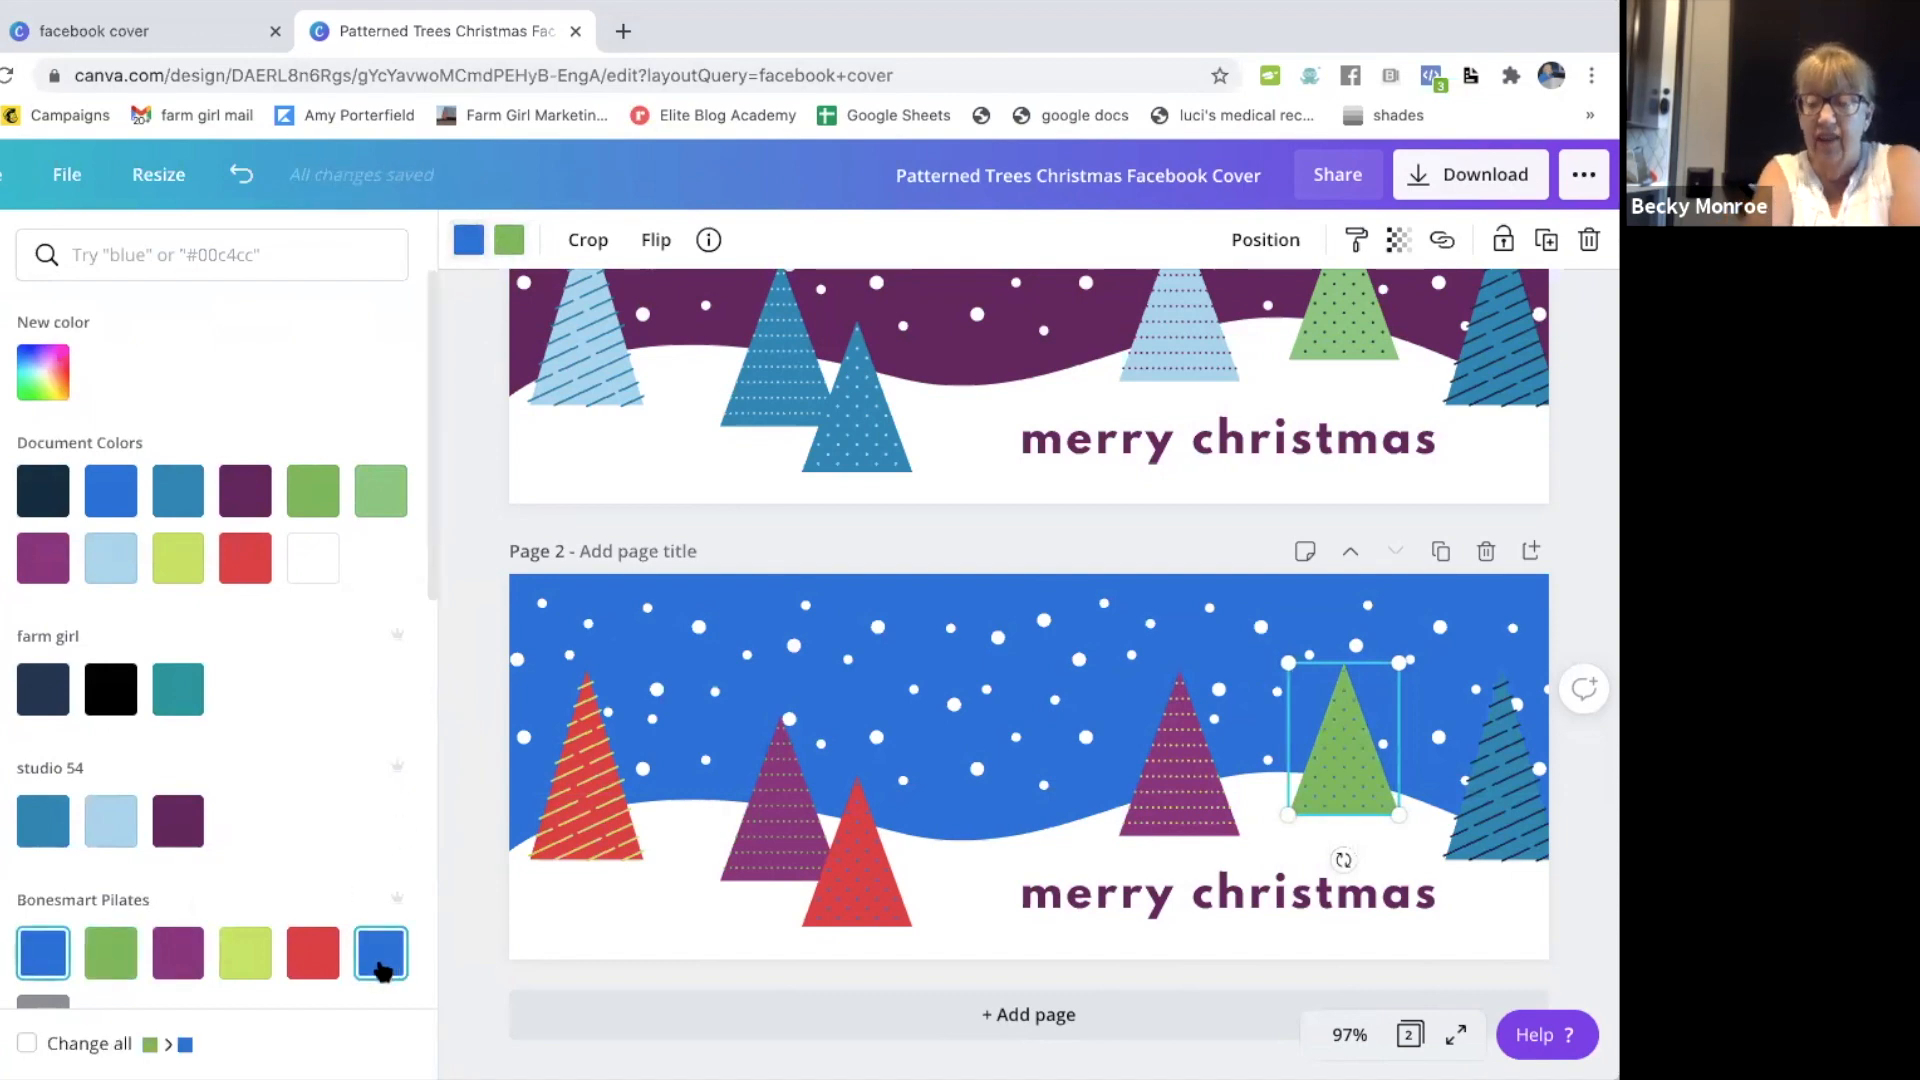
Step: Give the tree at page 2's right edge a purple body and blue stripes from the Bonesmart Pilates palette
left_click(1486, 816)
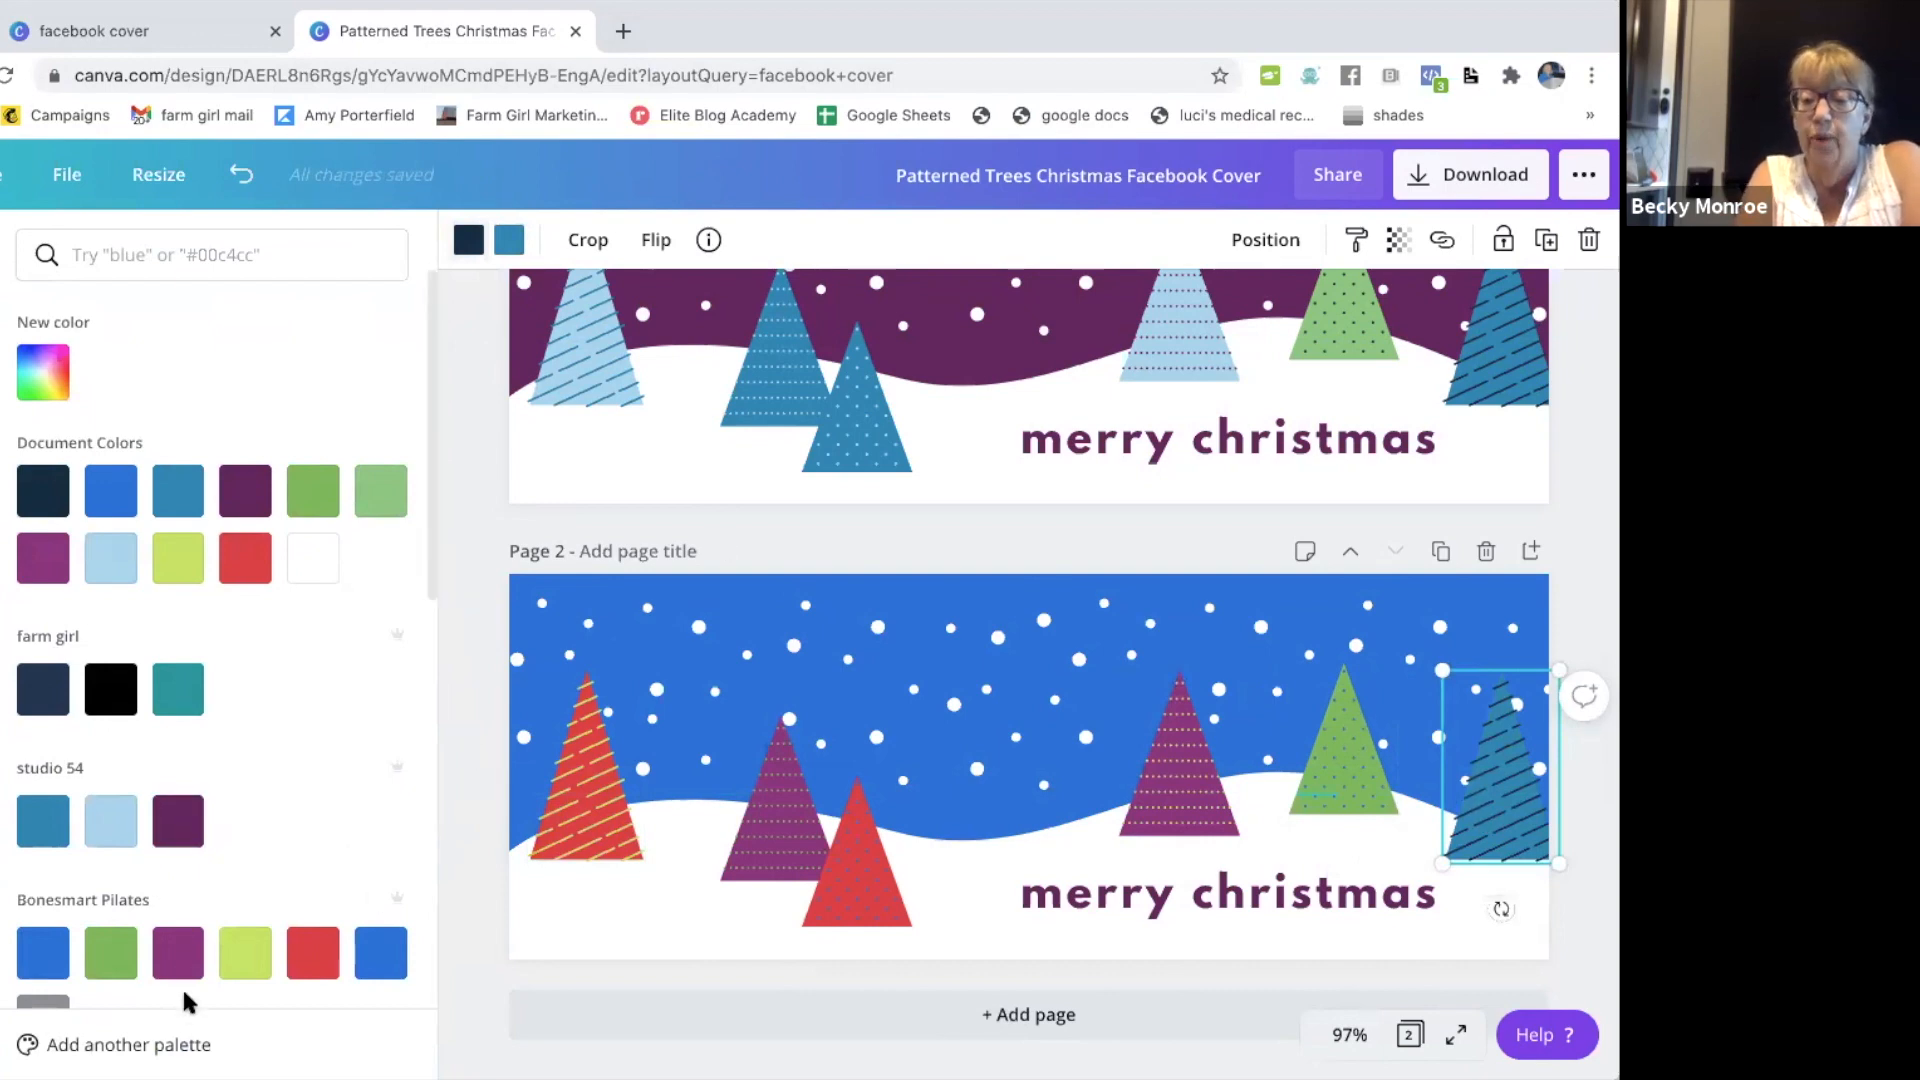
left_click(170, 937)
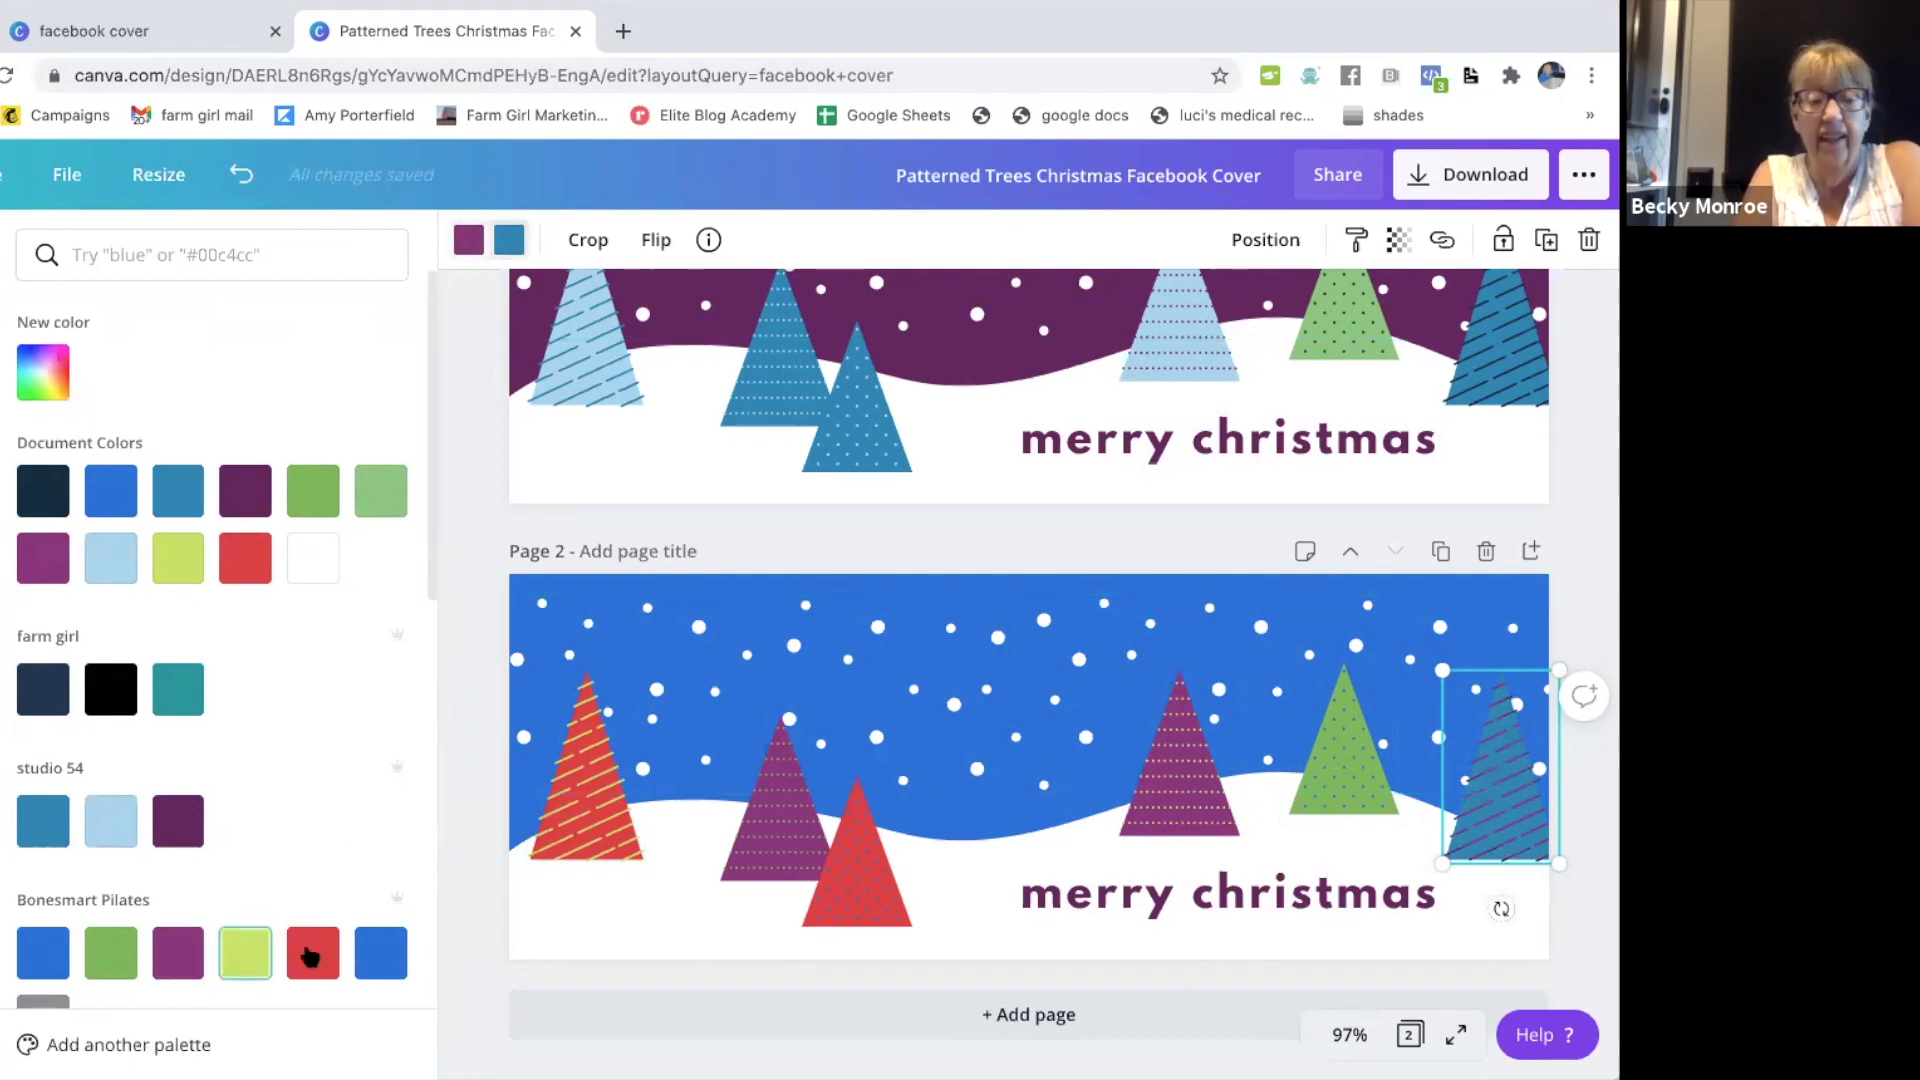
left_click(174, 957)
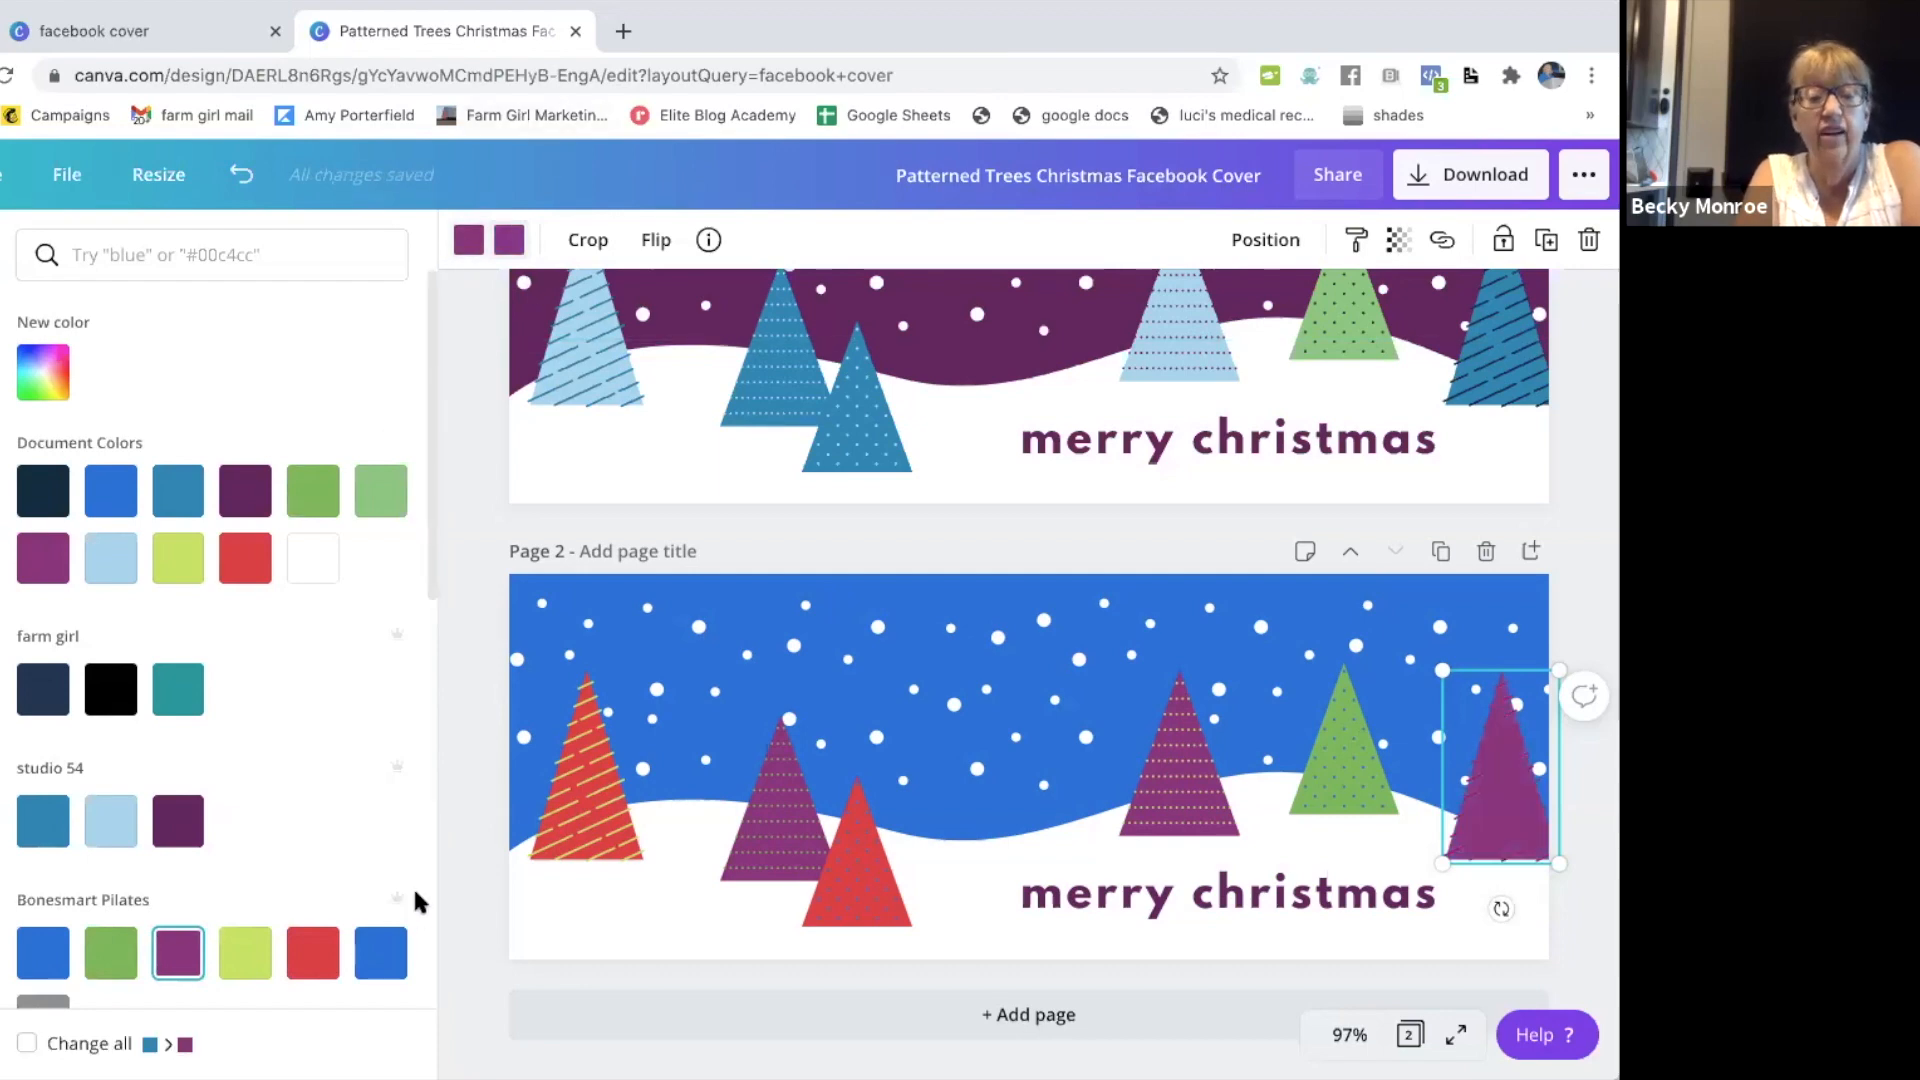
left_click(385, 955)
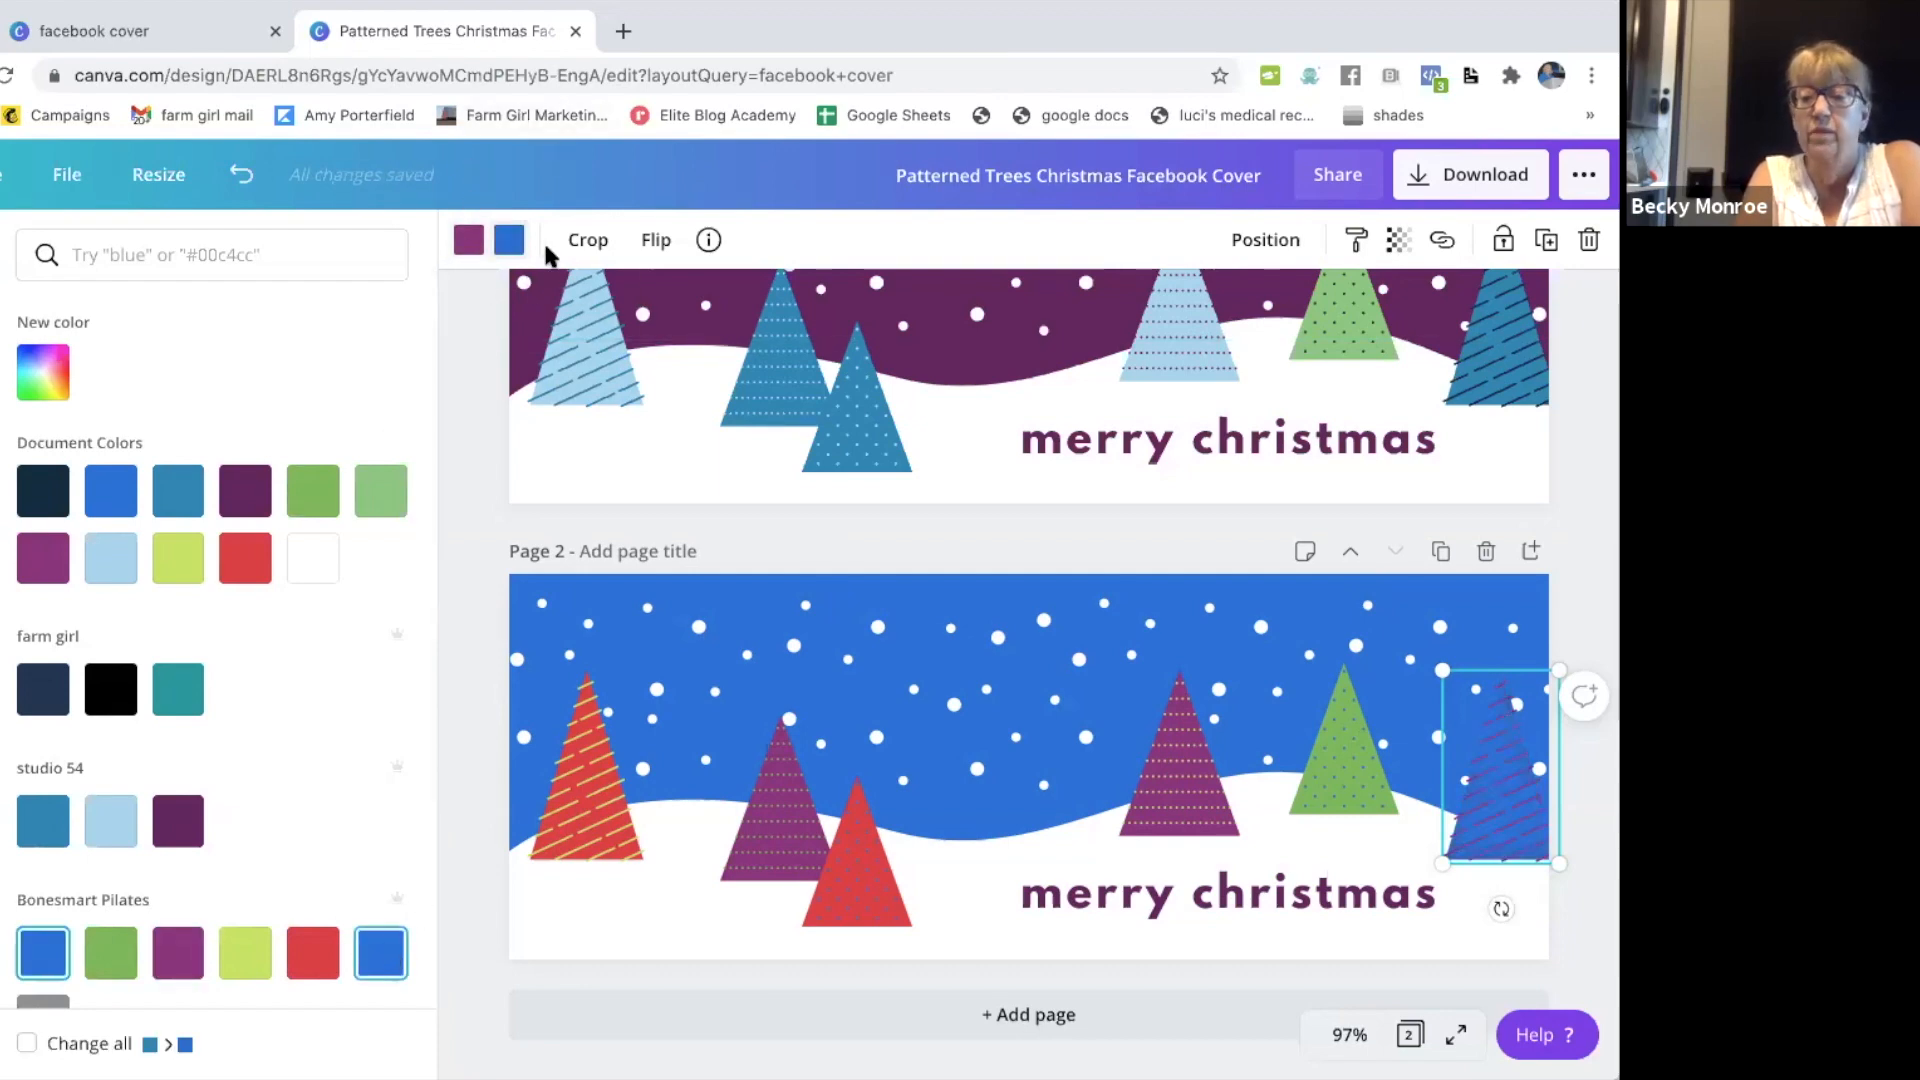
left_click(178, 953)
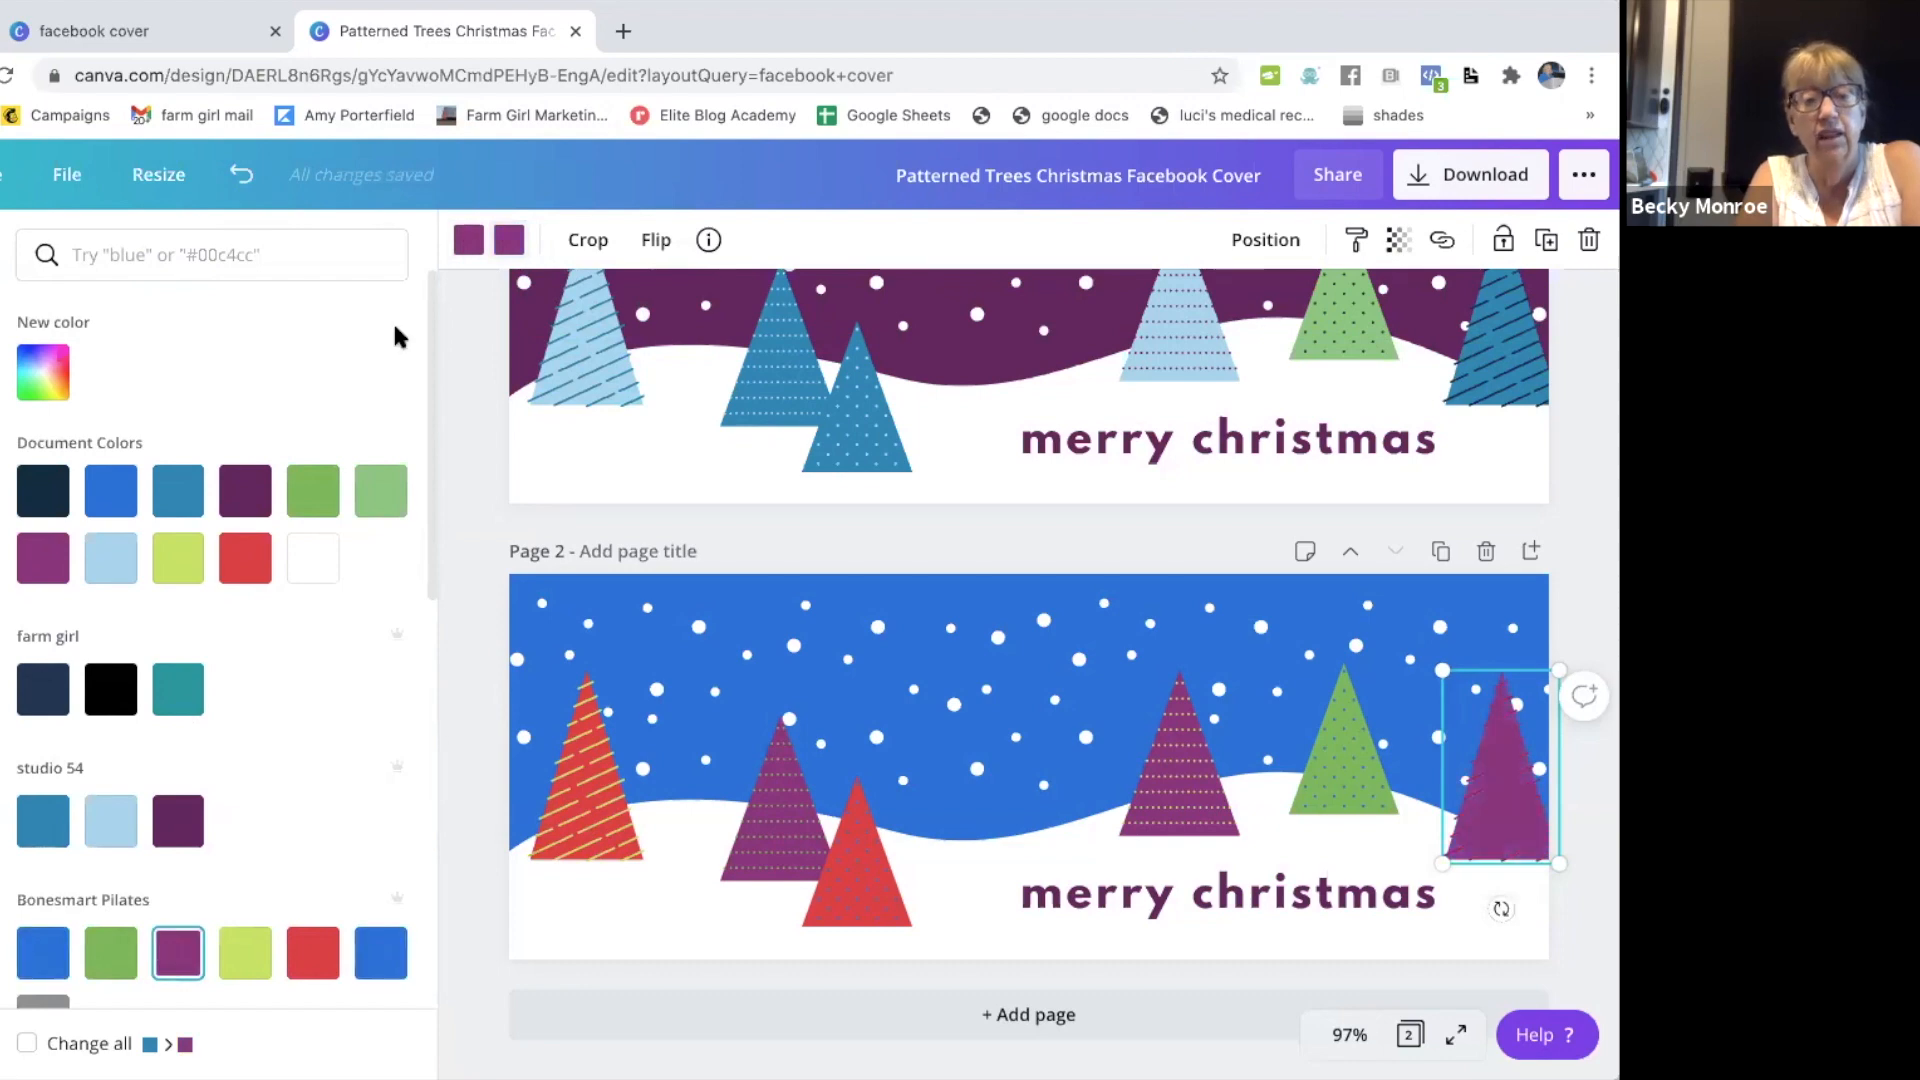
left_click(383, 956)
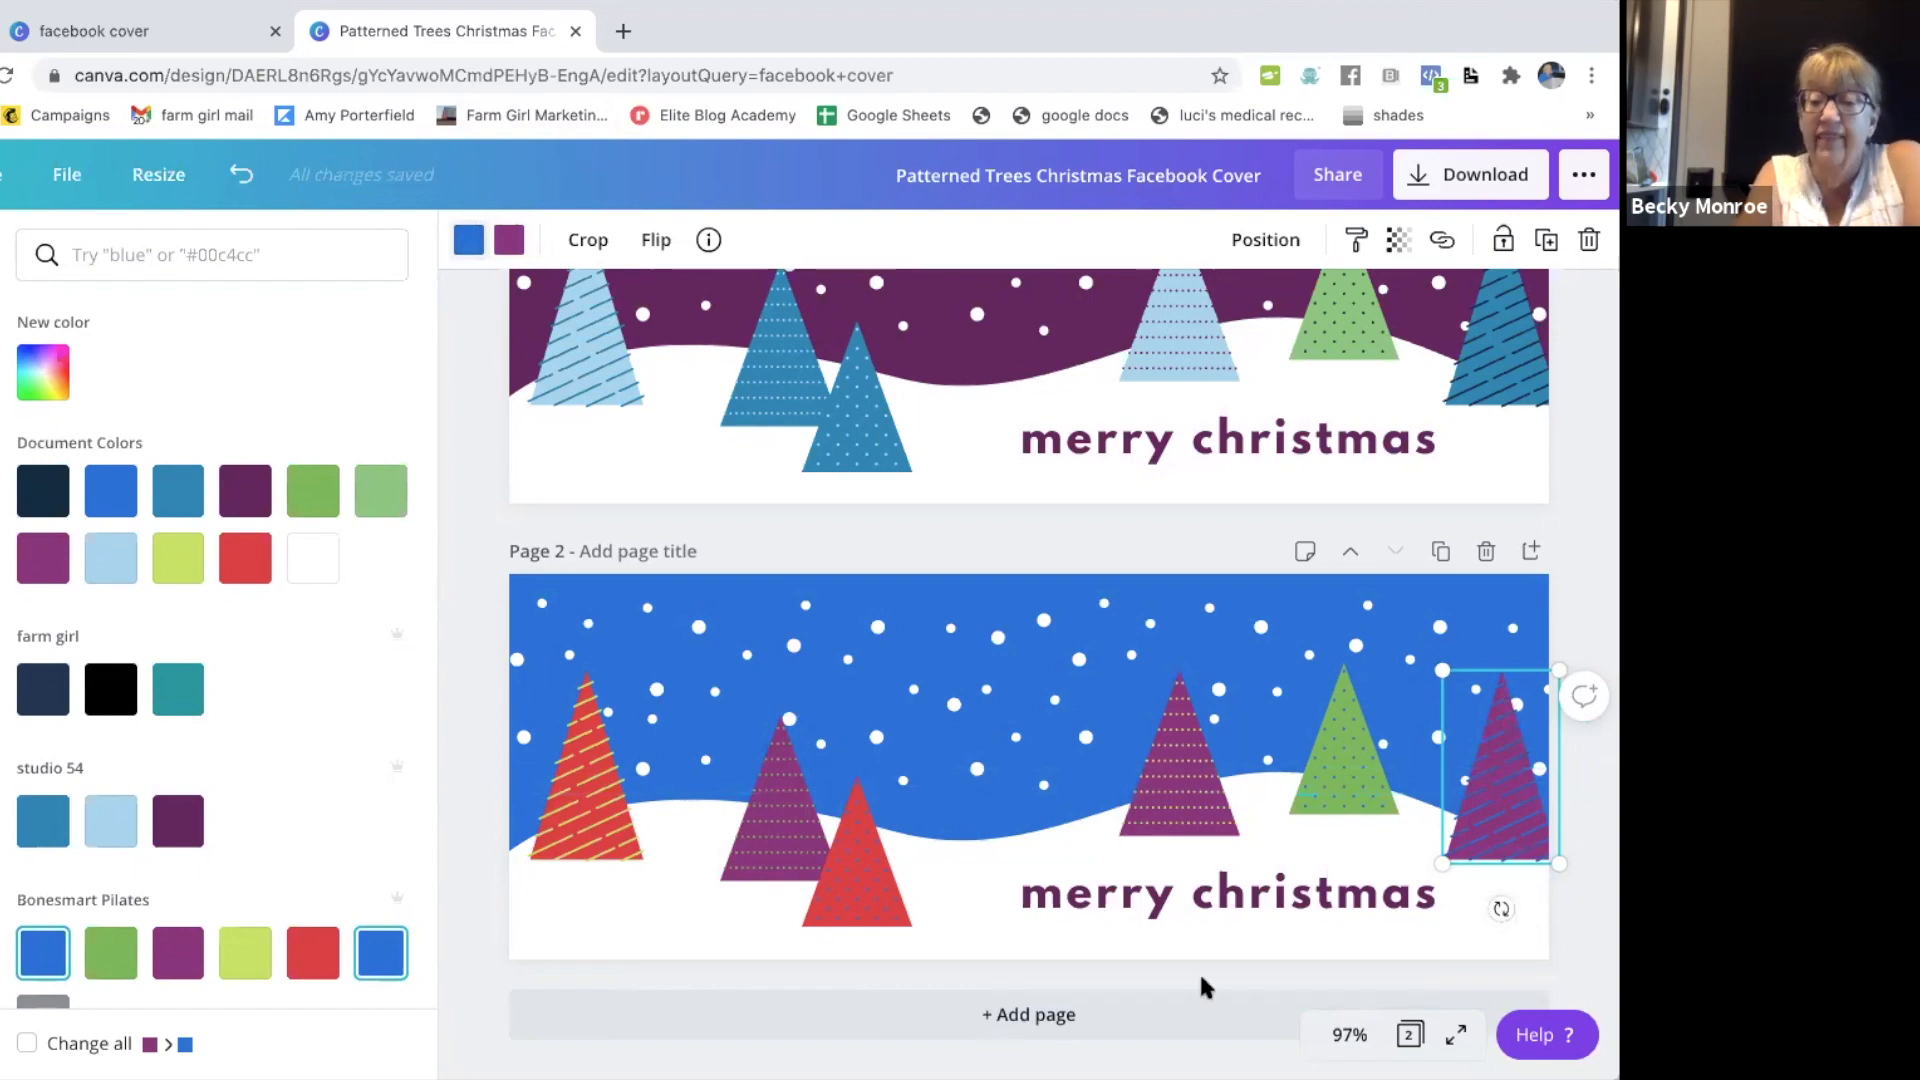
Step: Open the "merry christmas" text on page 2 for editing
left_click(1310, 898)
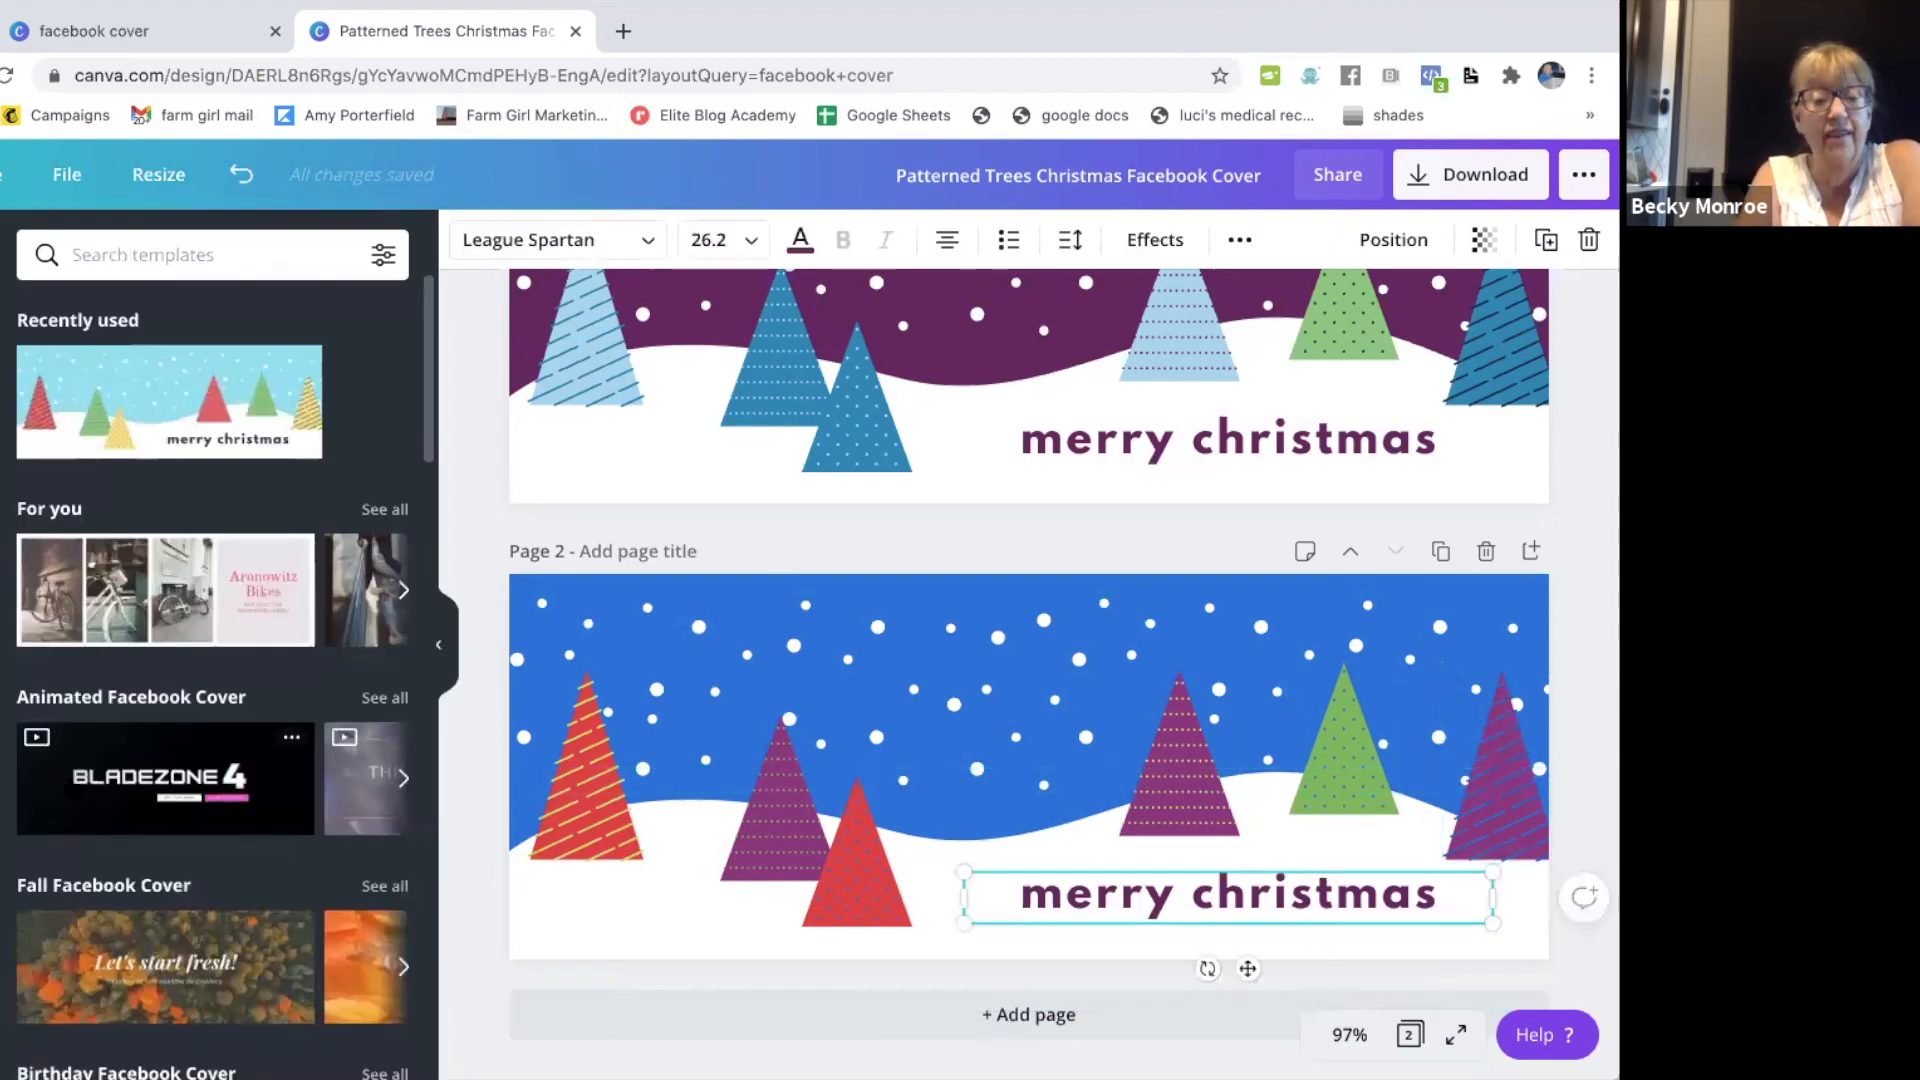
left_click(1273, 893)
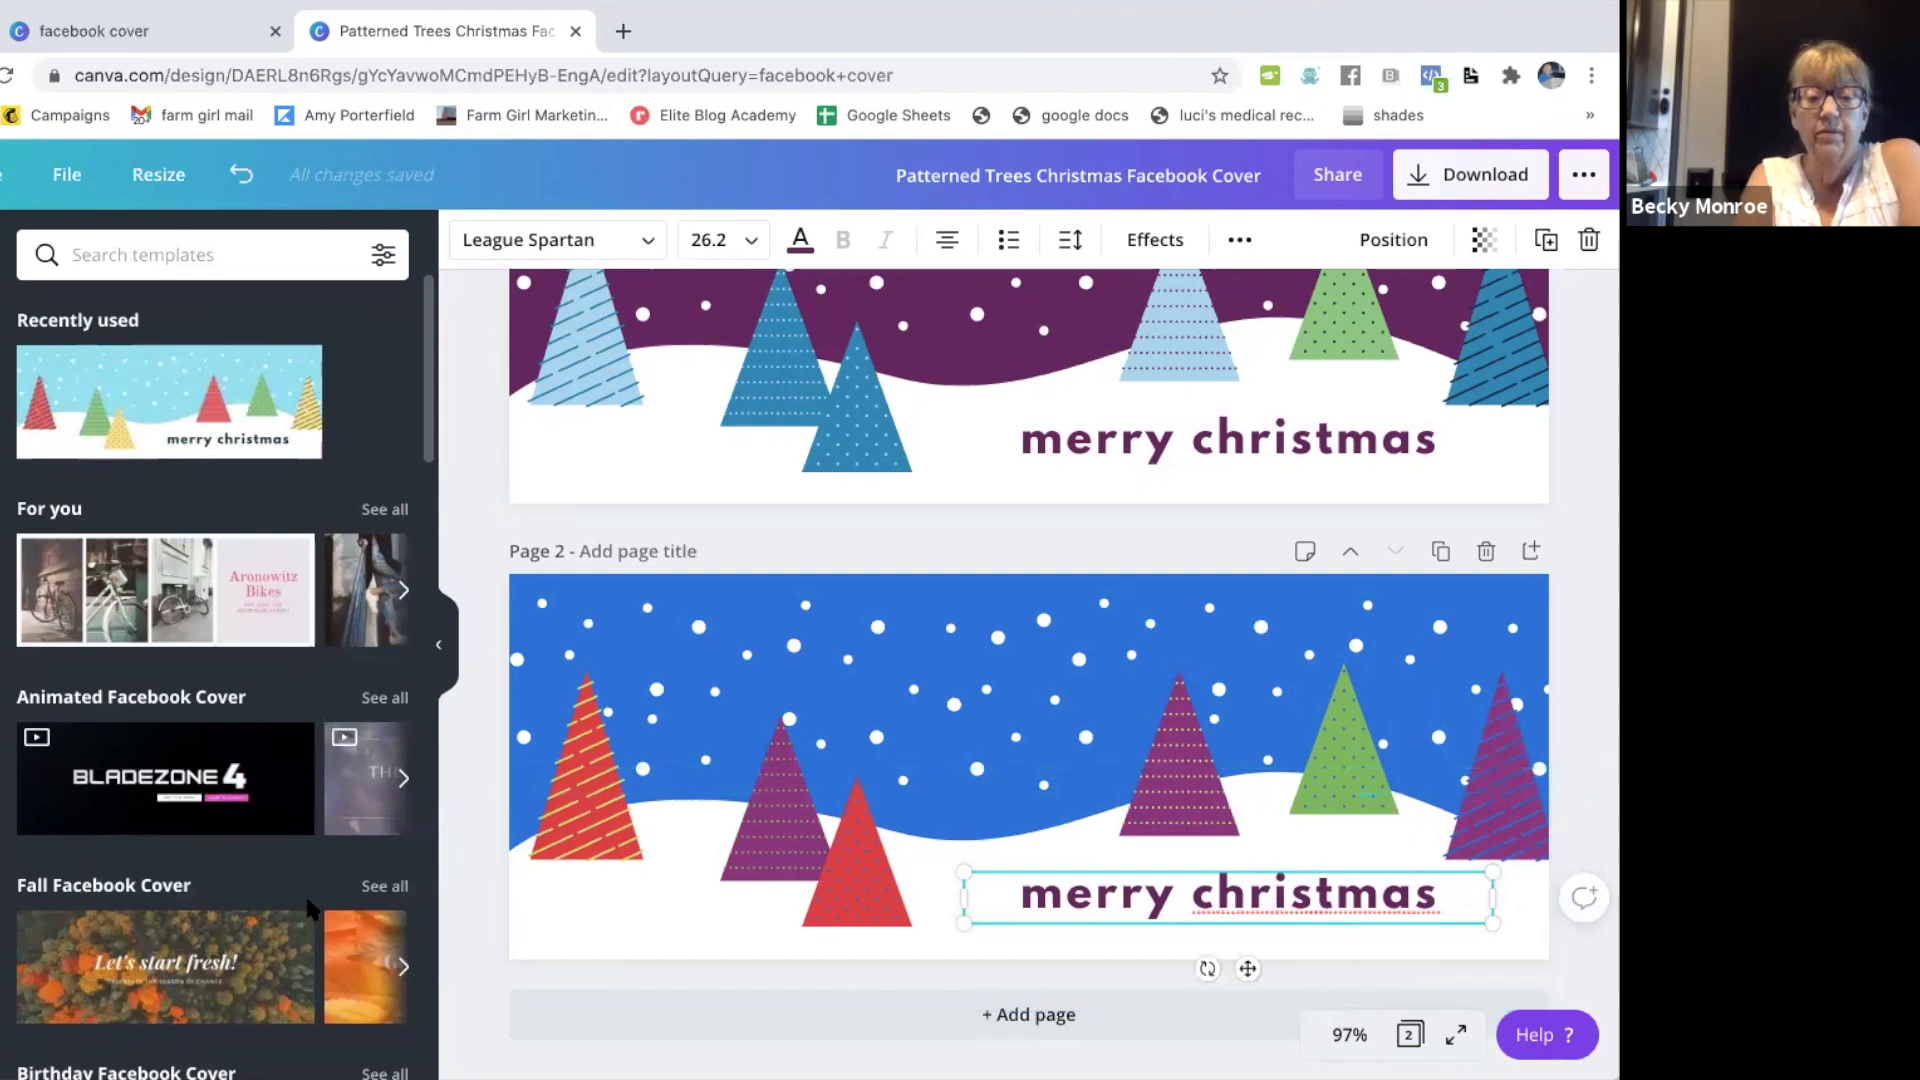